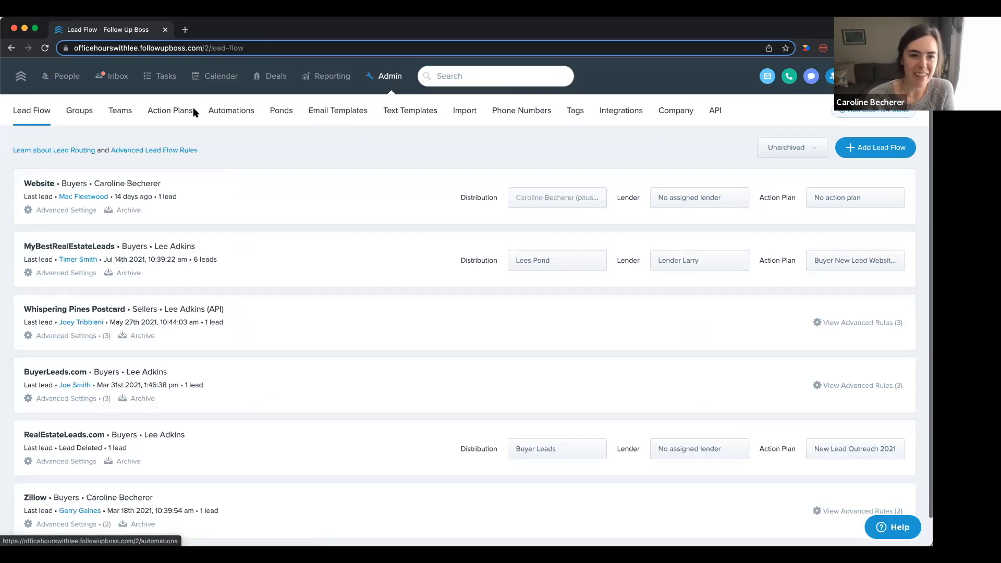
- Create a new action plan and name it "New website registration"
click(178, 115)
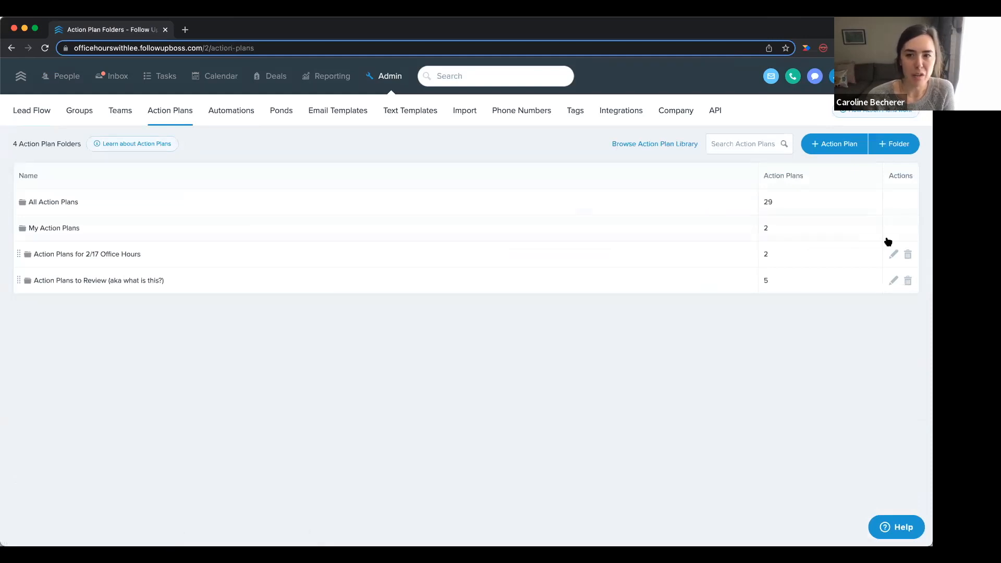
click(831, 153)
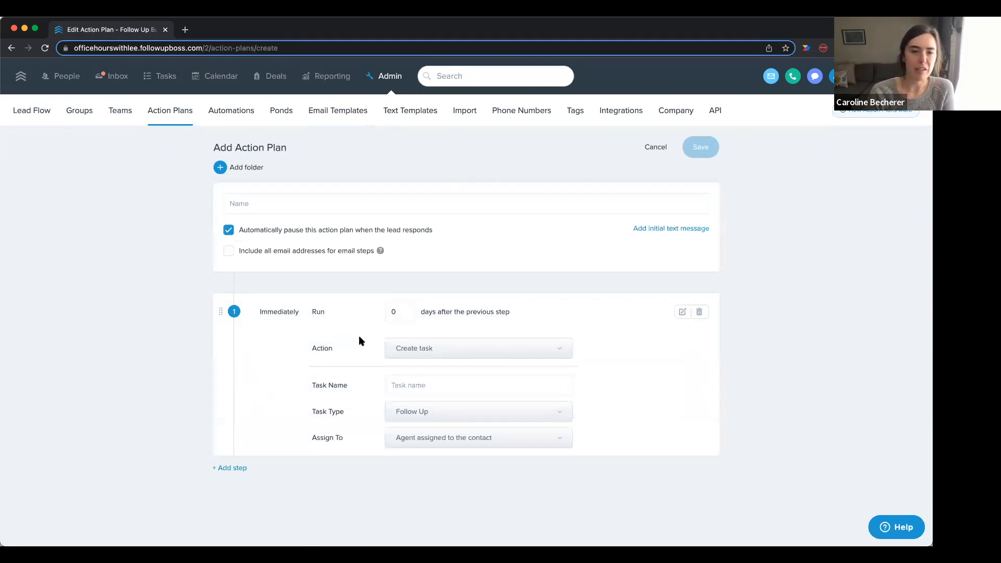
click(351, 209)
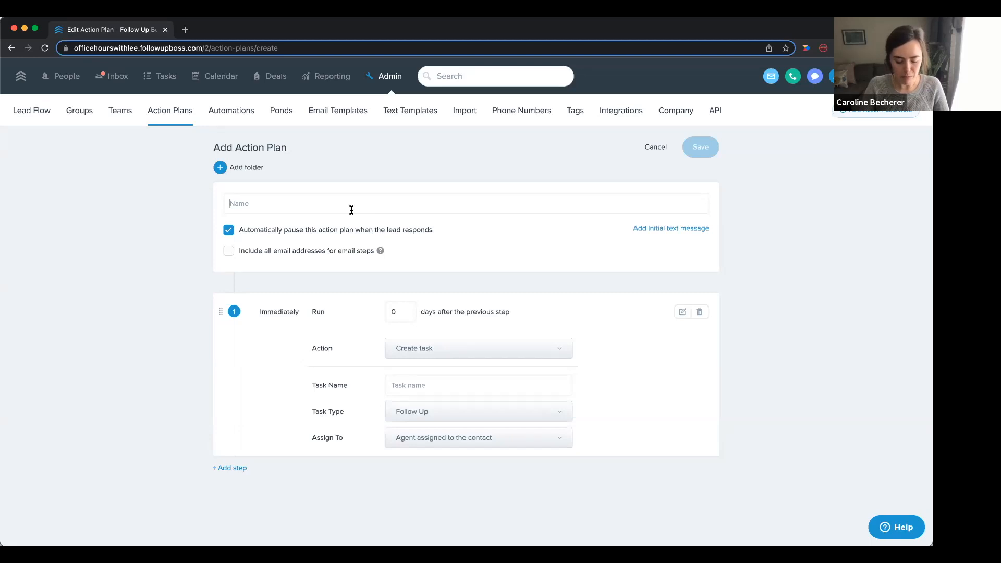
text(N)
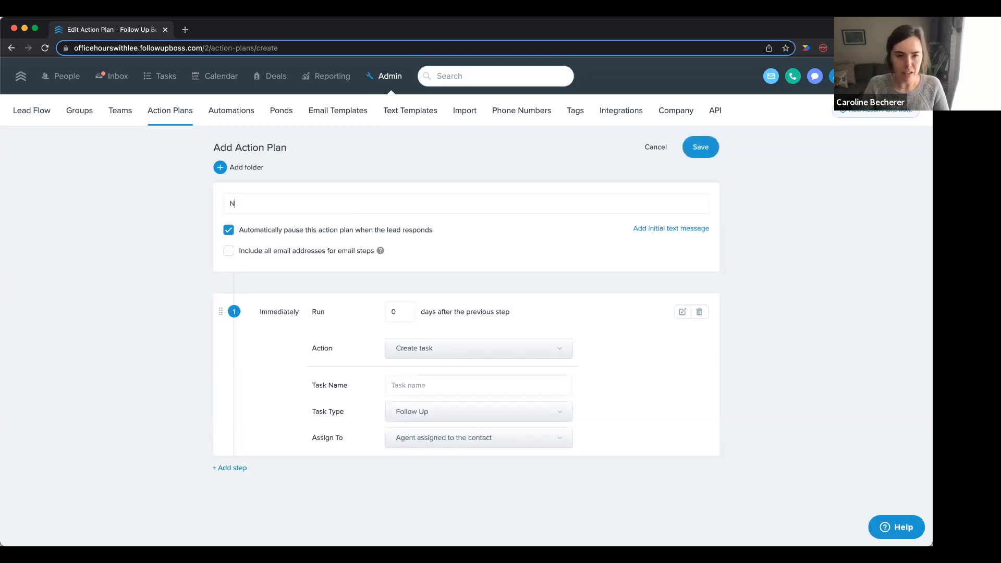
text(ew website re)
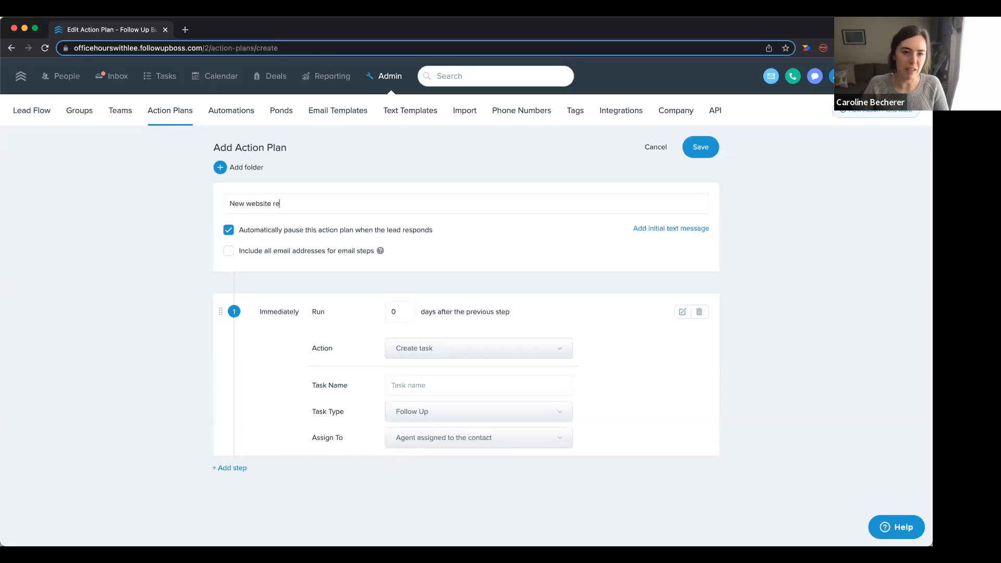
text(gistration)
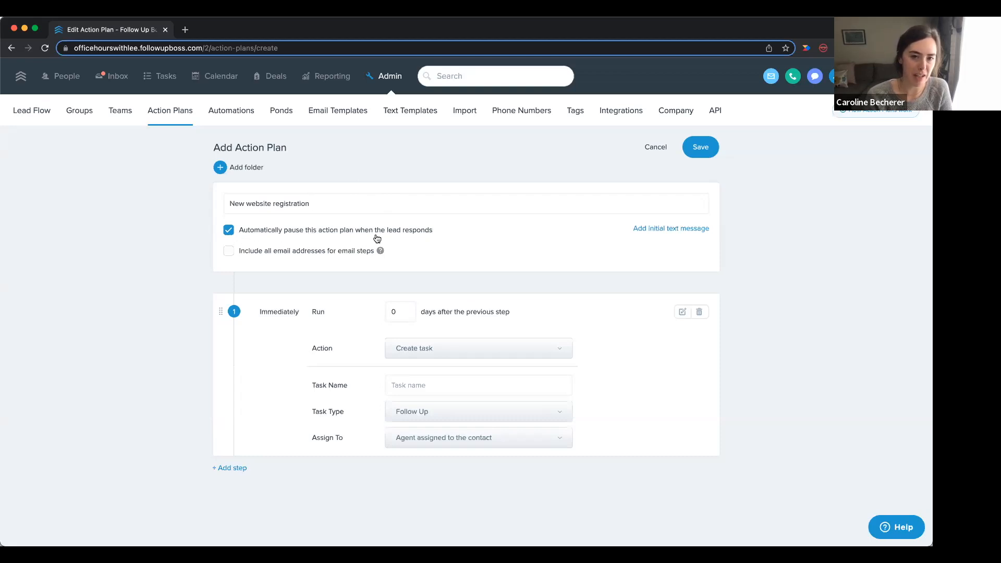
click(419, 233)
click(419, 234)
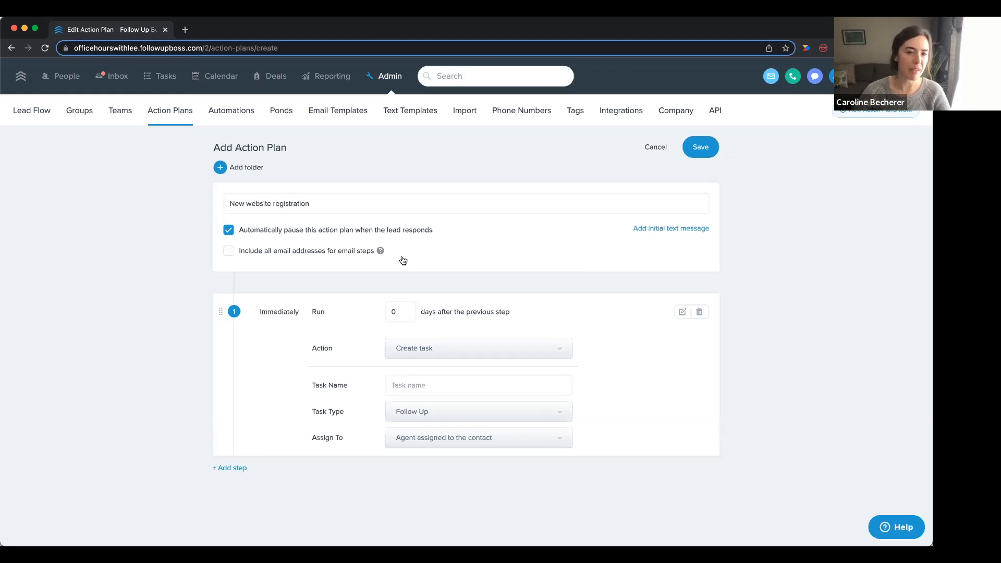
click(351, 256)
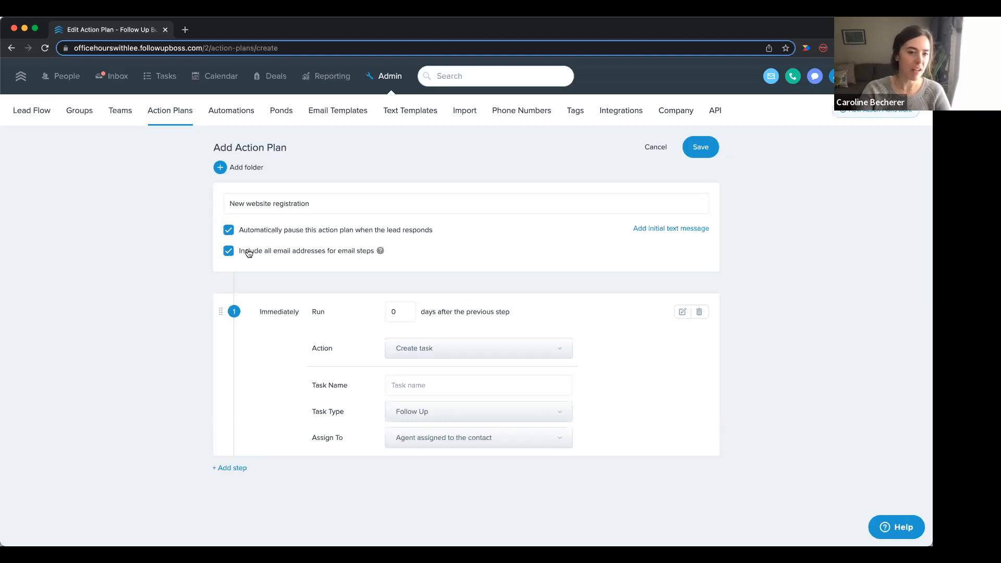
click(230, 253)
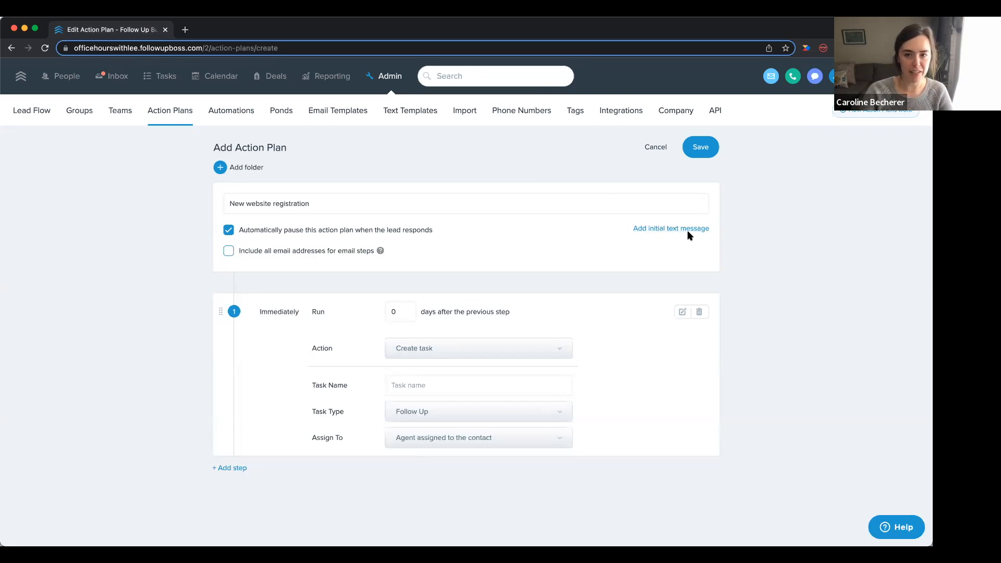
- Add an initial text message to the action plan and delay it by 5 minutes
click(650, 232)
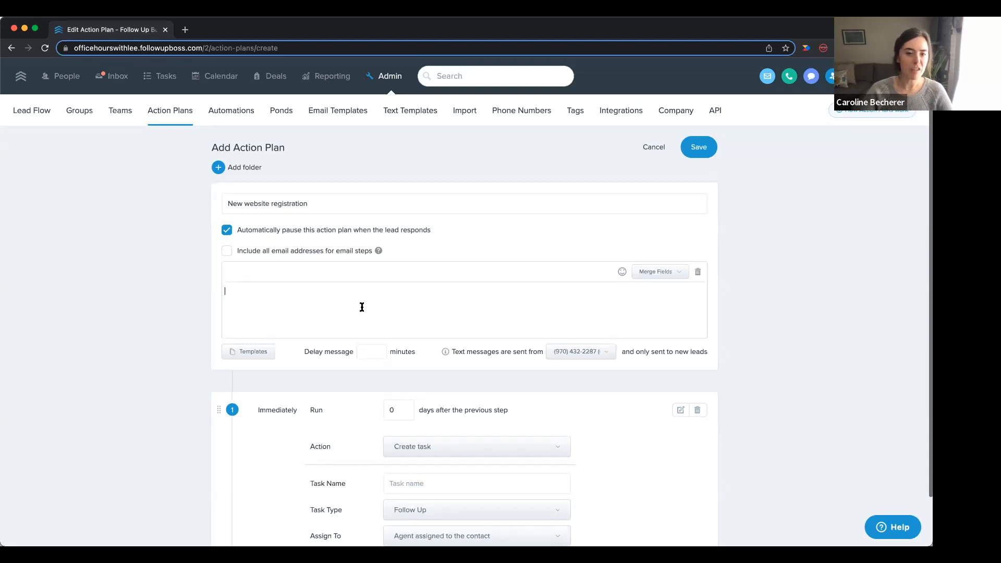
click(370, 352)
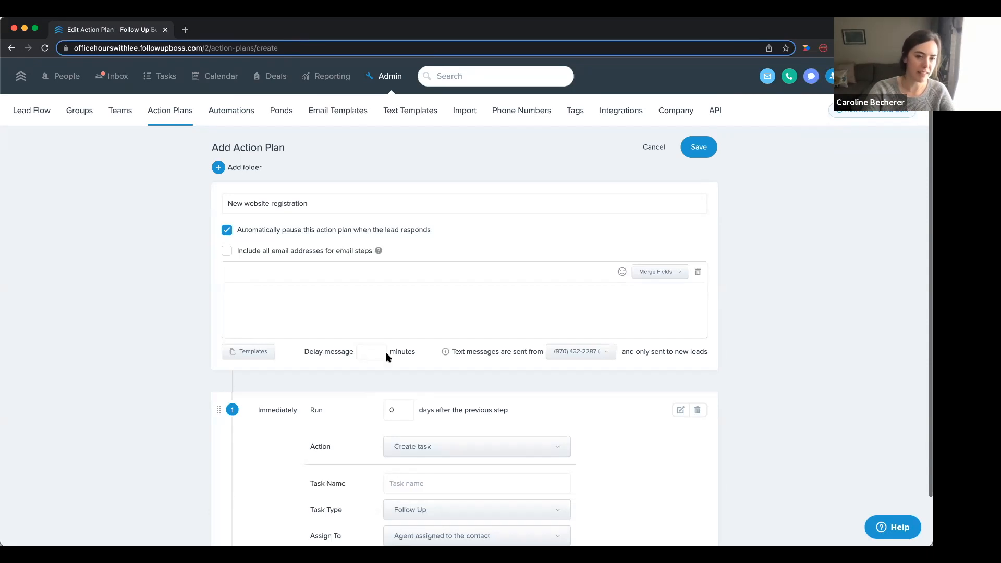
text(5)
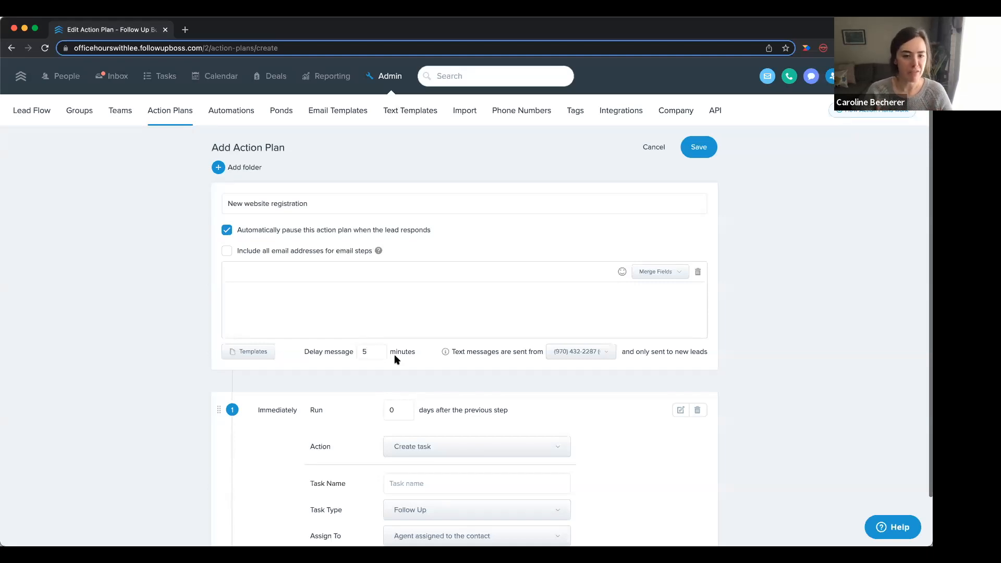
- Insert the Greeting time merge field at the start of the initial text message
click(386, 307)
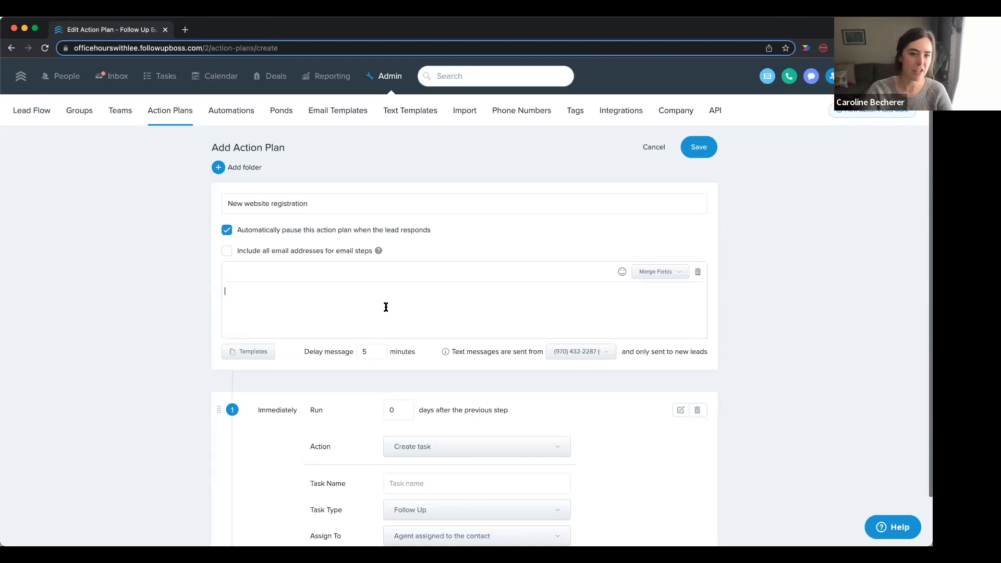
click(644, 277)
scroll(630, 358, down, 3)
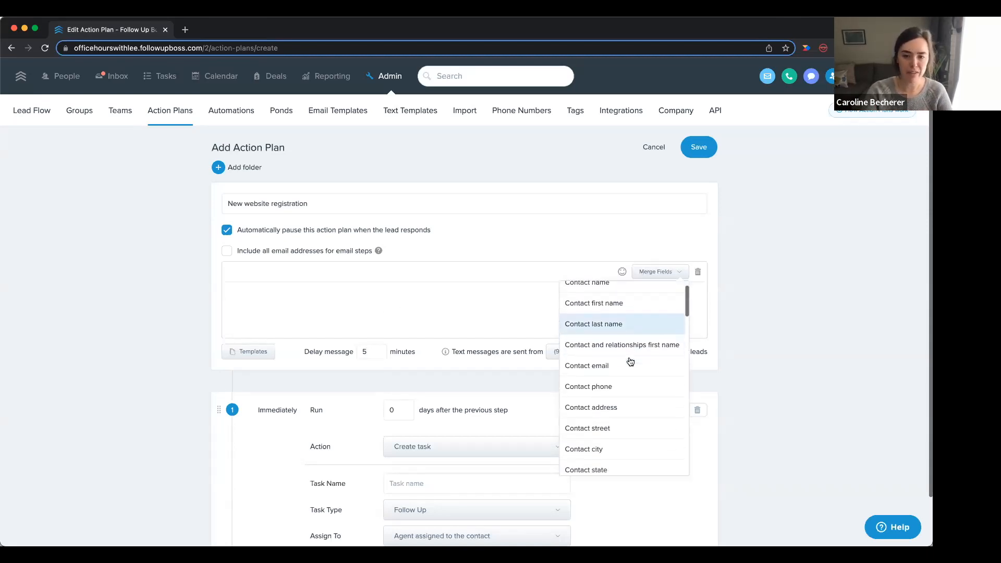
scroll(630, 361, down, 10)
scroll(629, 360, down, 10)
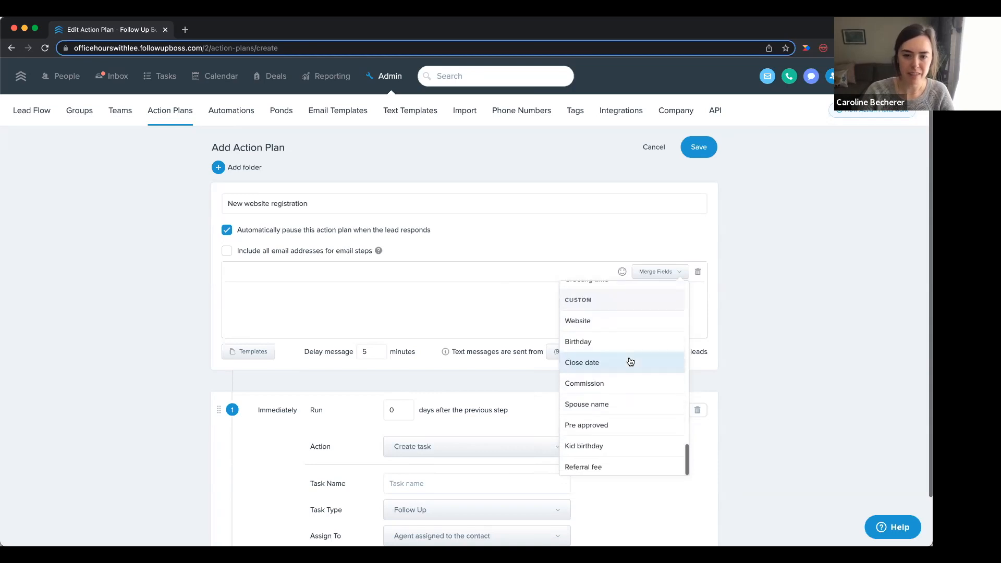
scroll(625, 365, up, 3)
click(617, 379)
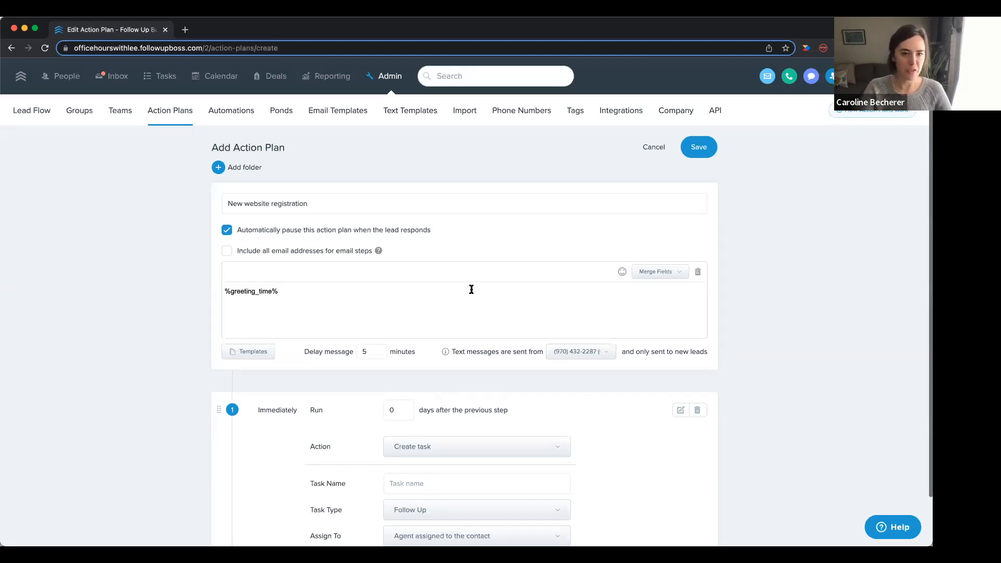
- Insert the Contact first name and Inquiry address merge fields after the greeting in the text message
click(662, 274)
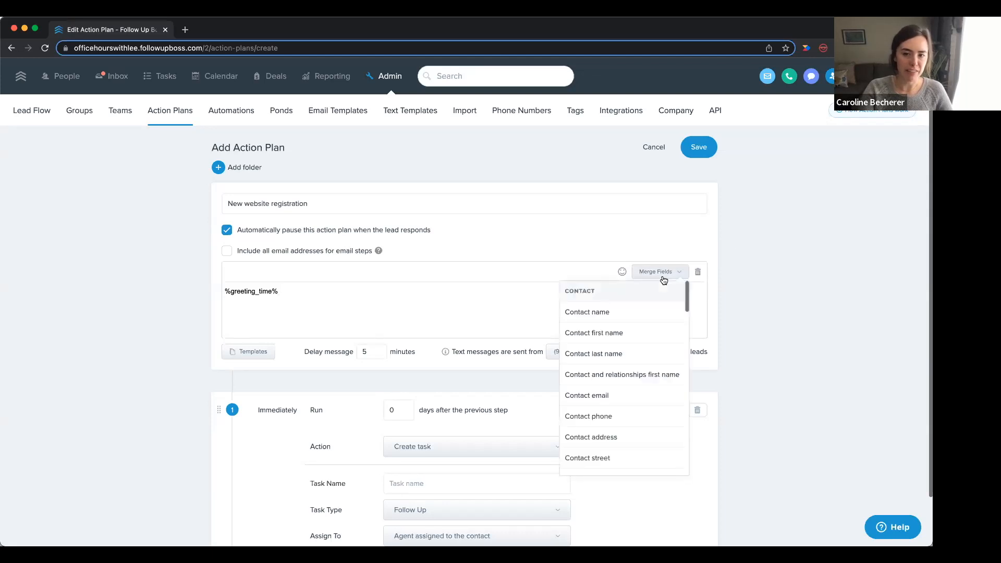
click(643, 332)
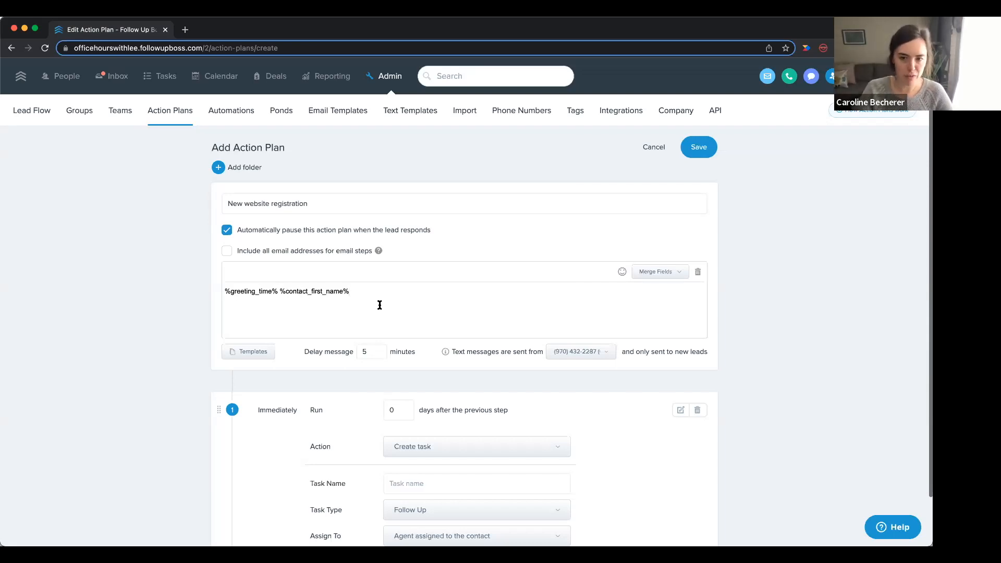
click(648, 271)
scroll(634, 396, down, 5)
scroll(635, 398, down, 10)
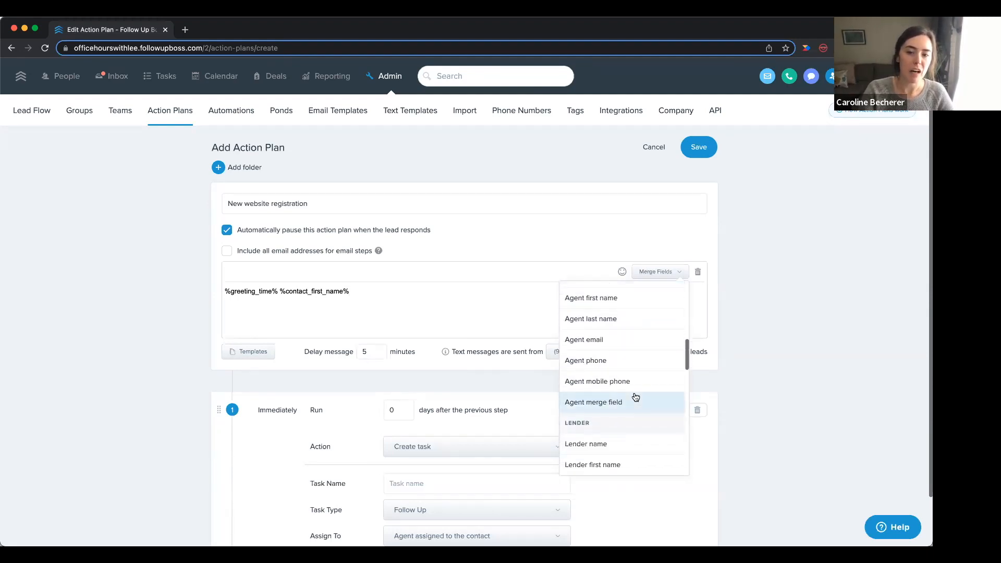
scroll(635, 397, down, 4)
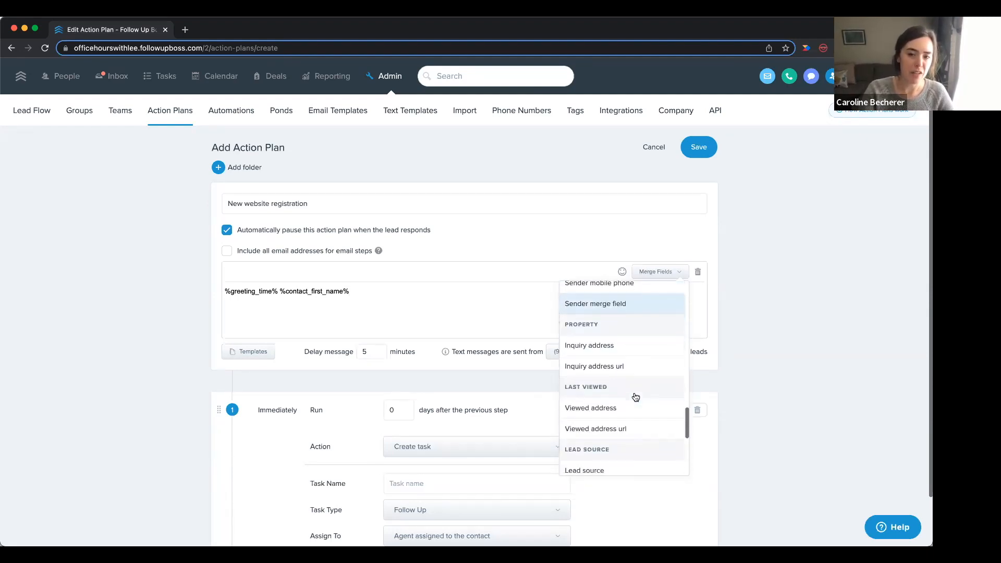
click(632, 349)
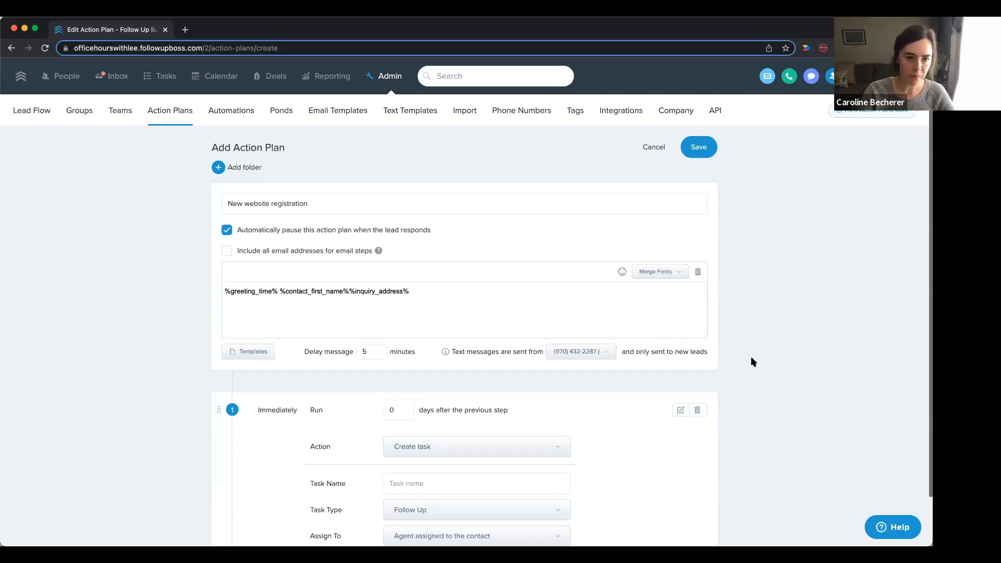
- Add a second step to the plan and set it to run 1 day after the previous step
scroll(751, 360, down, 2)
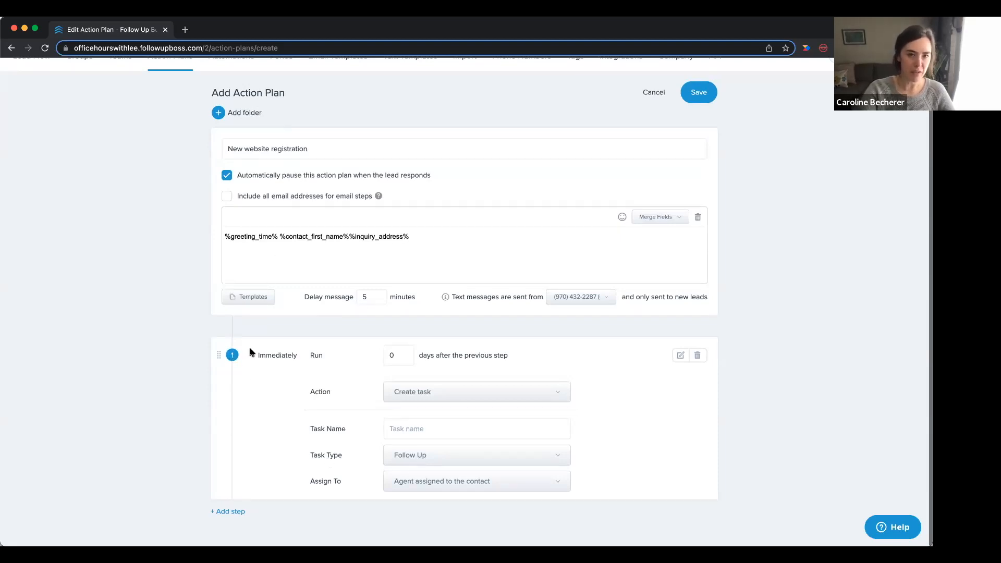
drag(253, 354, 308, 358)
click(315, 361)
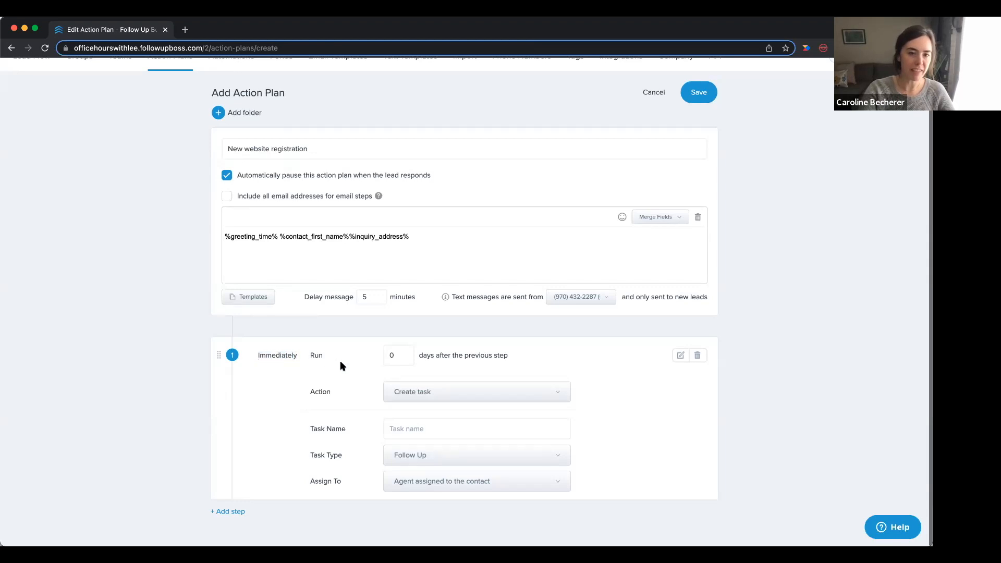
click(223, 511)
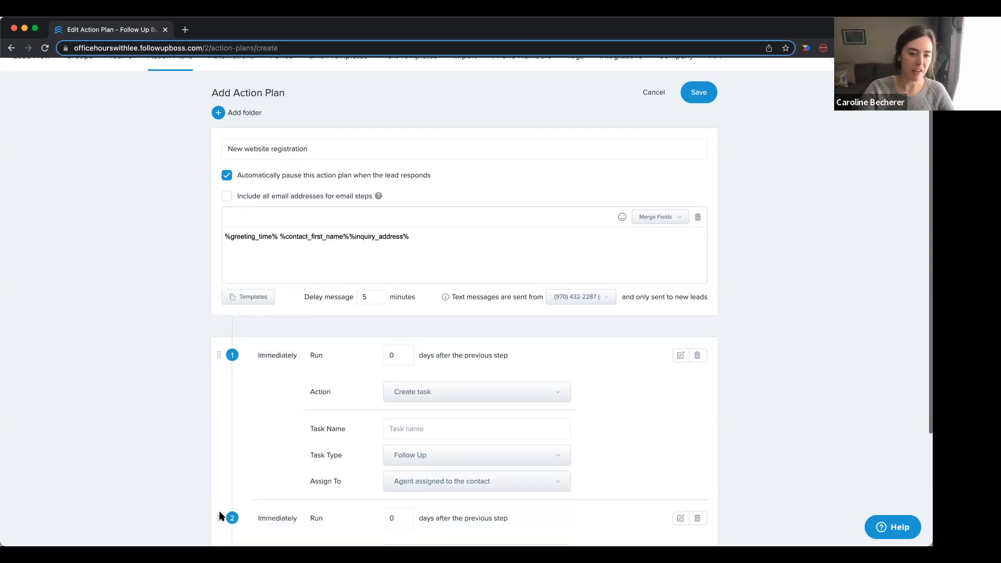
scroll(219, 510, down, 5)
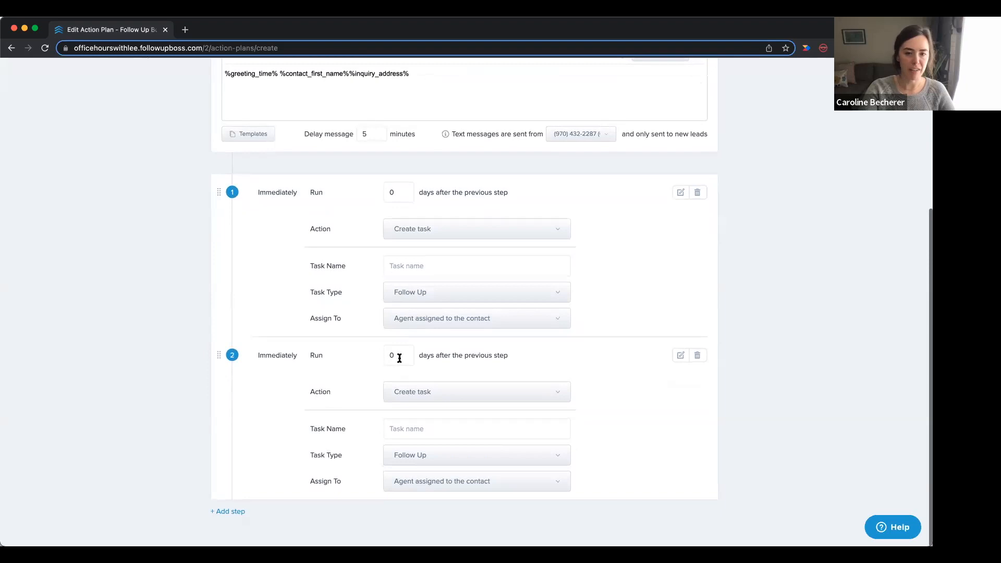
click(401, 358)
key(BackSpace)
text(1)
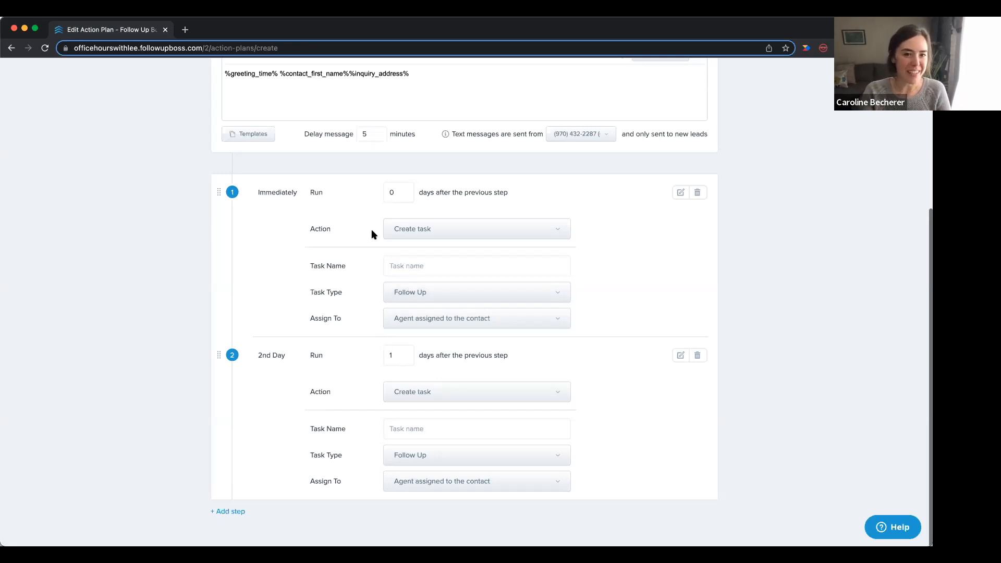
- Set the action of the plan's first step to Send email
scroll(371, 205, up, 5)
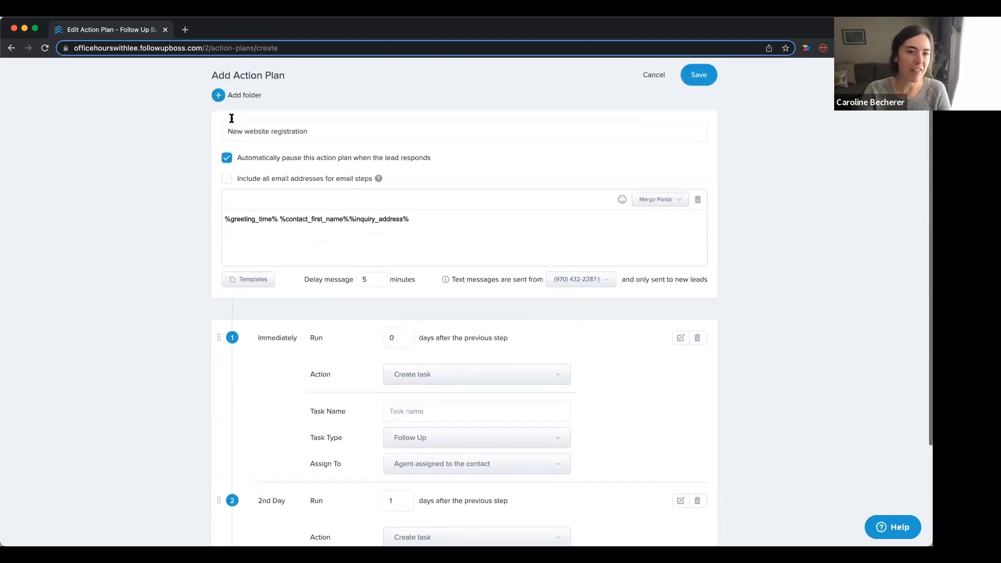
scroll(339, 140, down, 1)
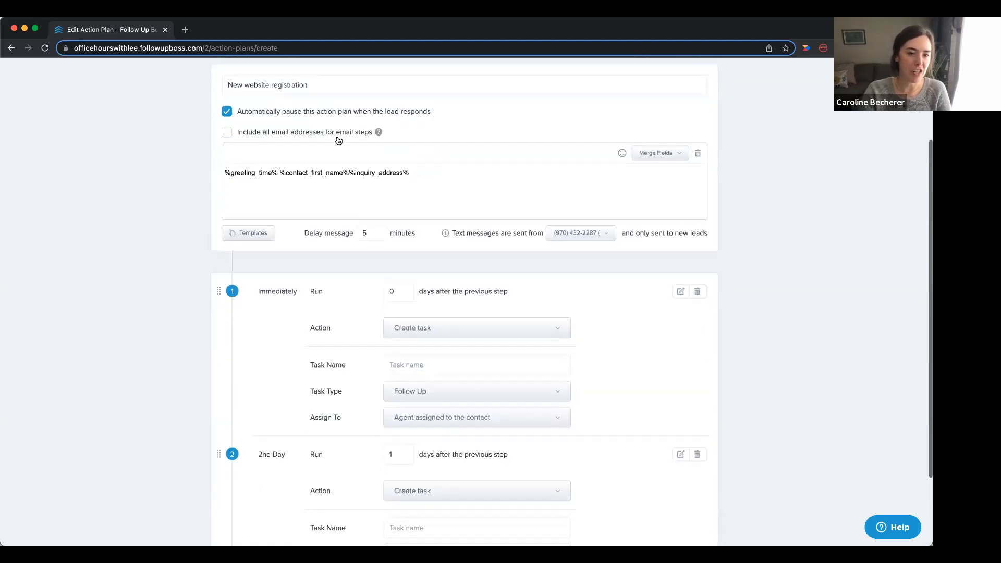
click(422, 332)
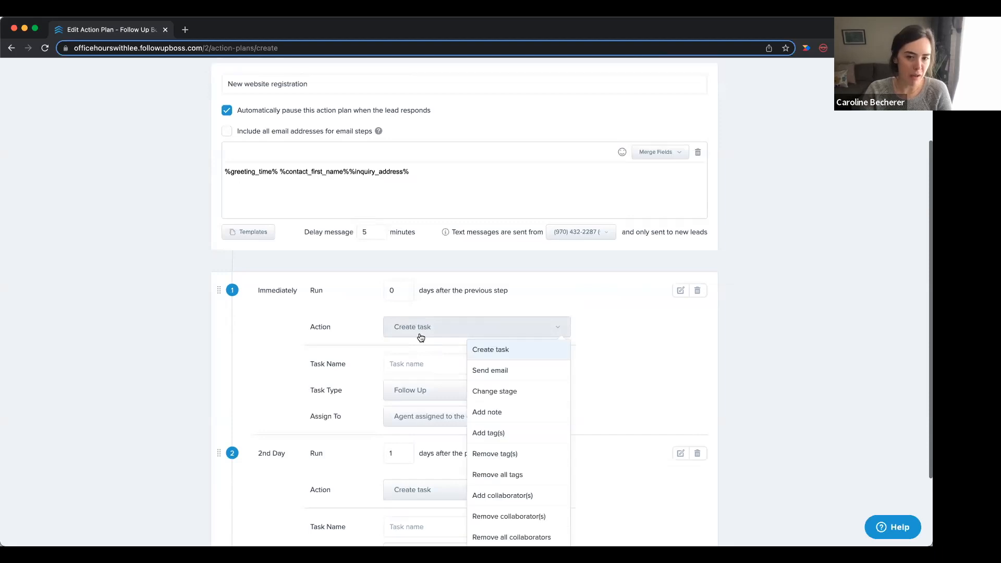
click(481, 372)
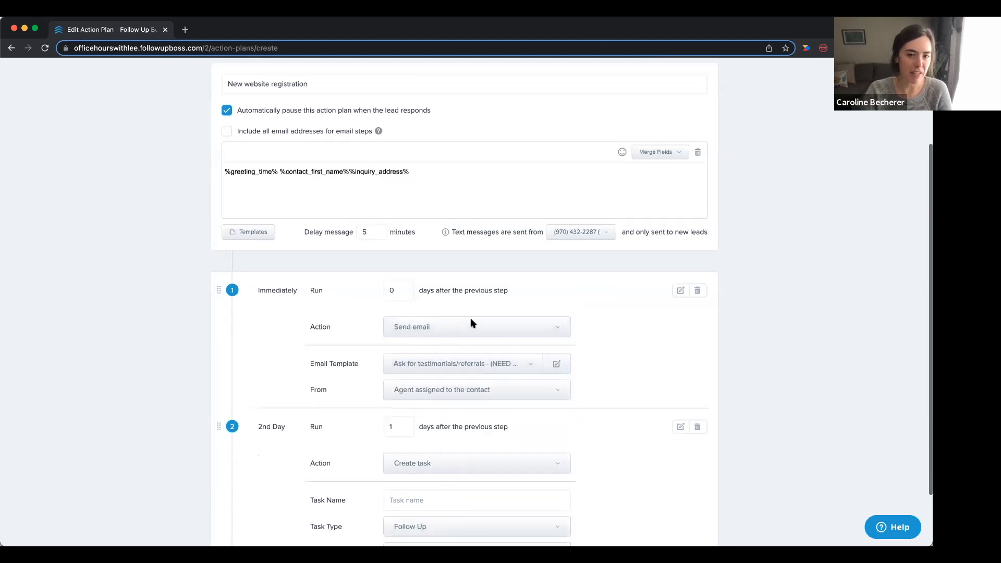
scroll(462, 305, down, 2)
click(434, 296)
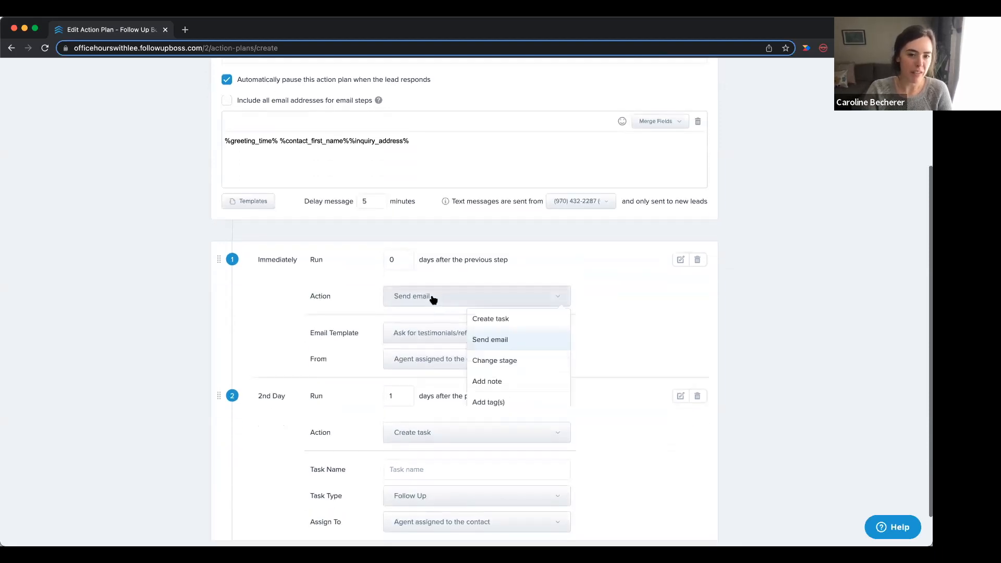
scroll(495, 425, down, 2)
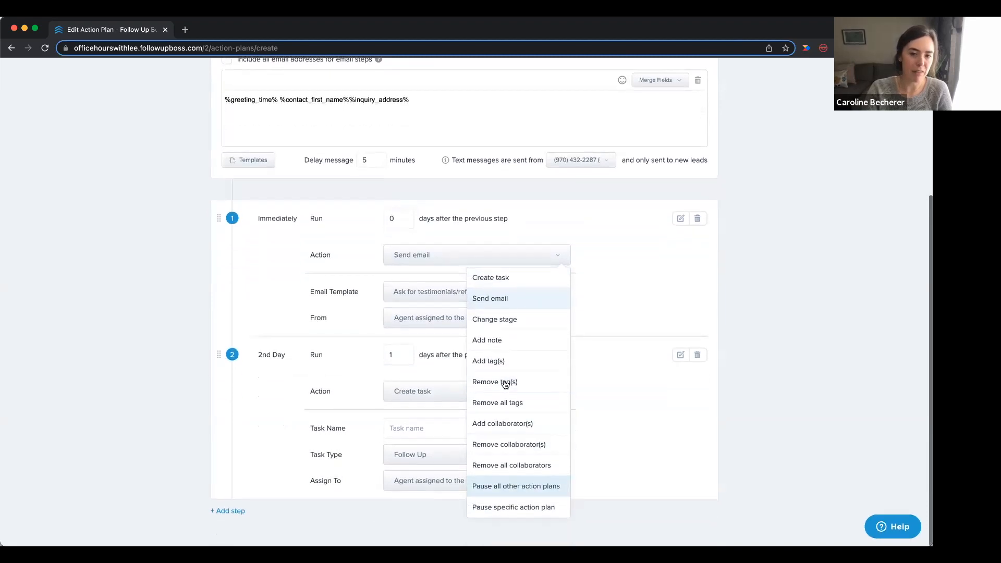
click(512, 303)
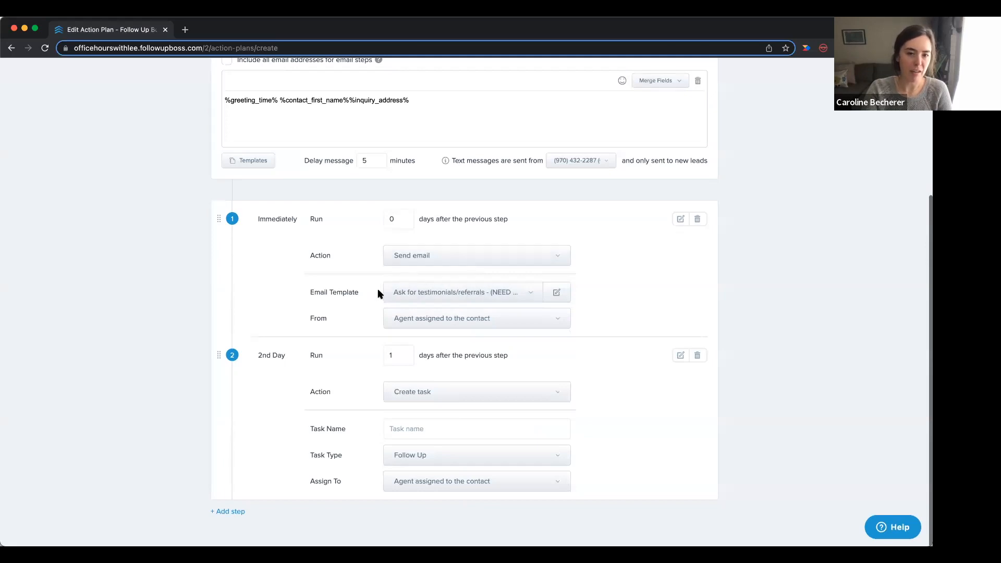
- Find the "New Lead Outreach 1" template by searching for "new" and assign it to the plan's first email step
click(430, 295)
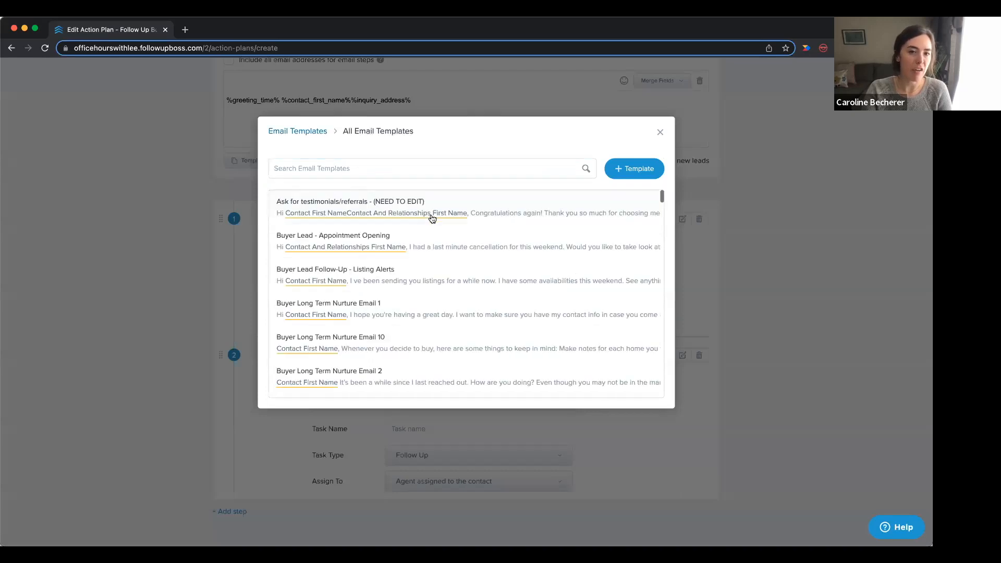
scroll(434, 222, down, 3)
scroll(436, 228, up, 3)
click(424, 167)
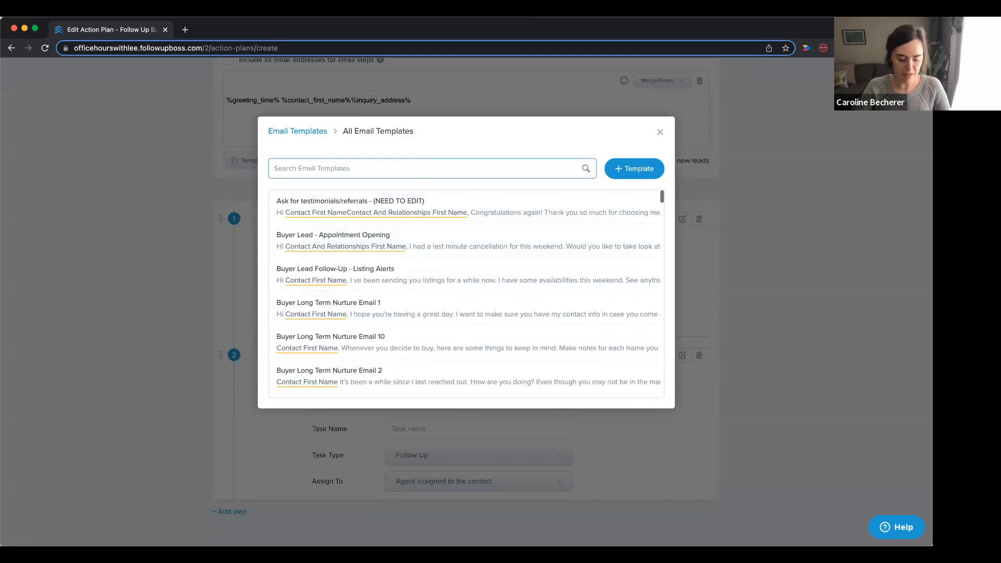
text(new)
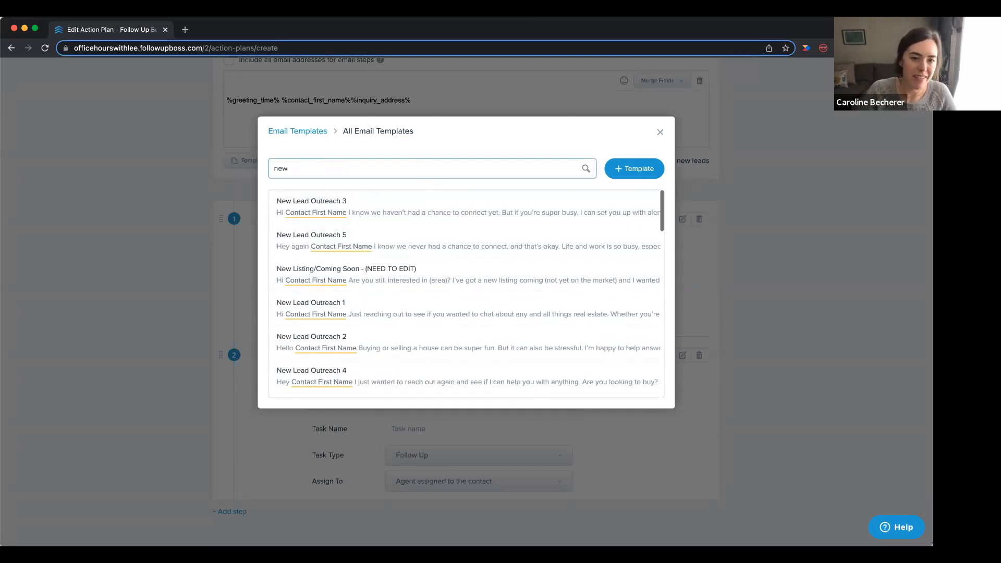
click(308, 307)
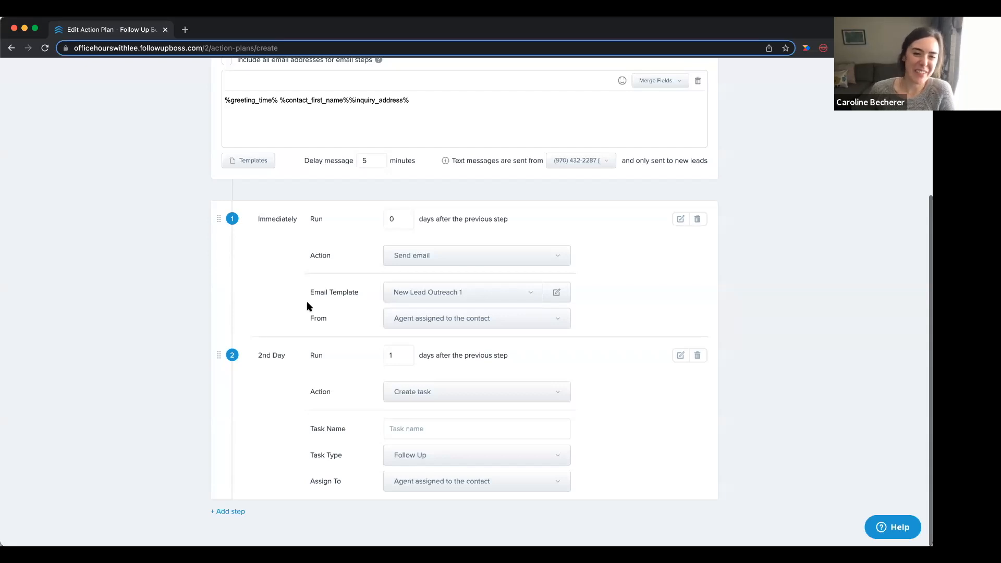
- Review the subject and body of the first step's New Lead Outreach 1 email template and close it without changes
scroll(479, 311, up, 3)
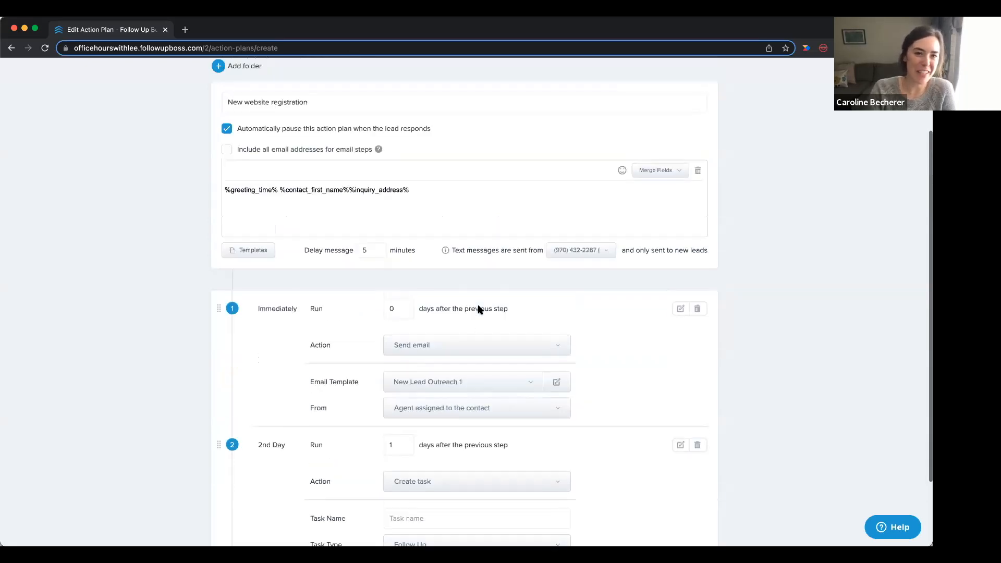
scroll(478, 310, up, 1)
scroll(355, 128, down, 3)
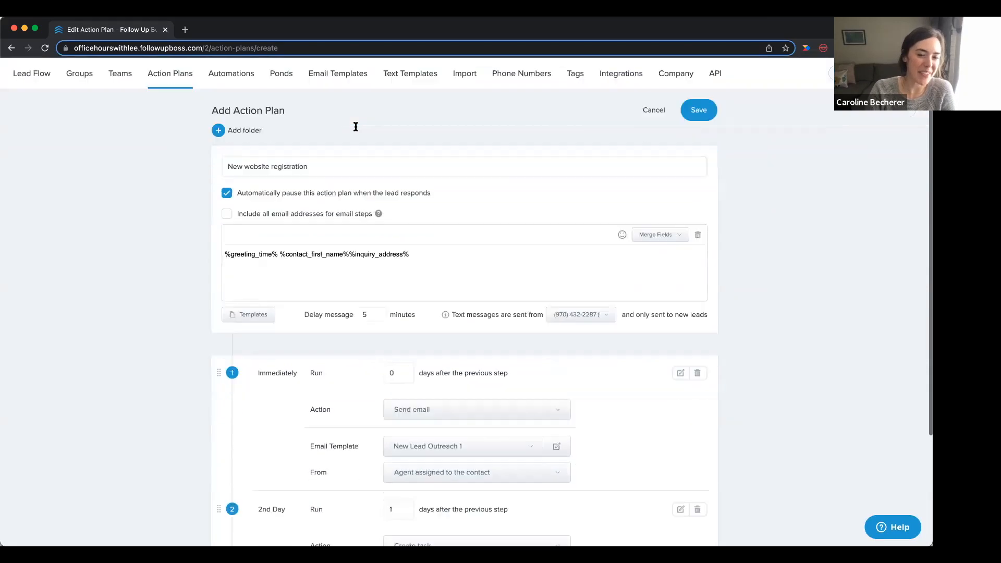
click(556, 362)
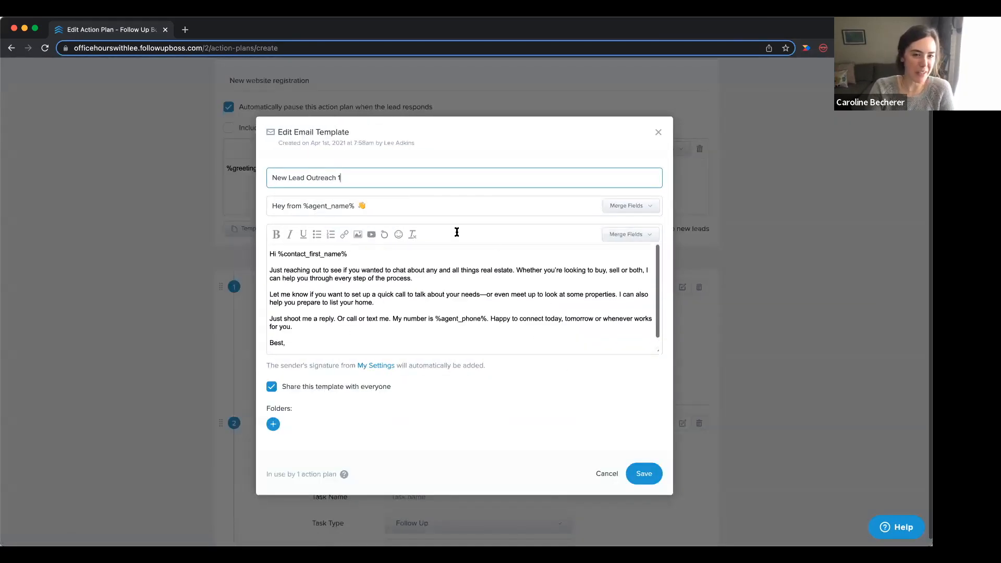
click(501, 334)
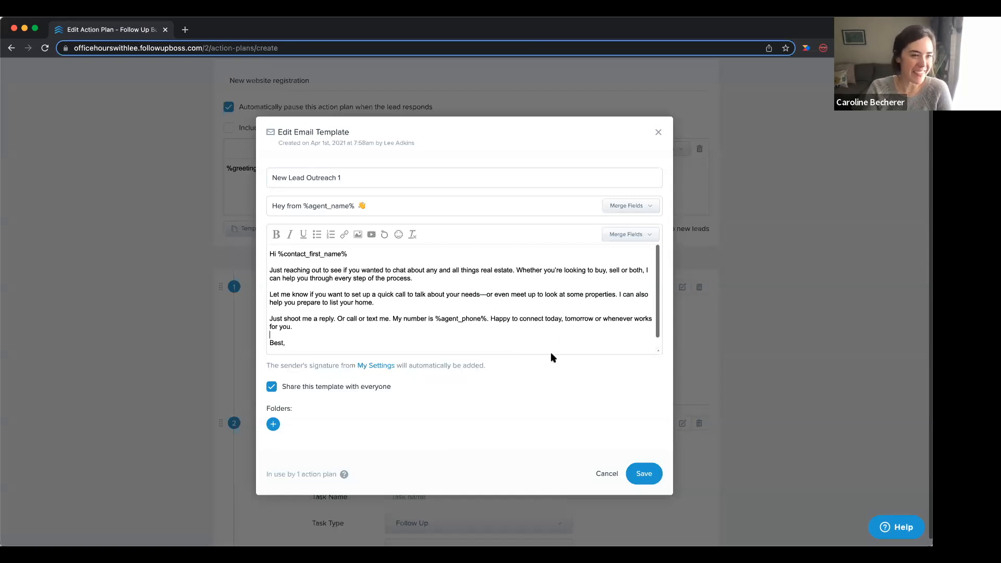
click(658, 133)
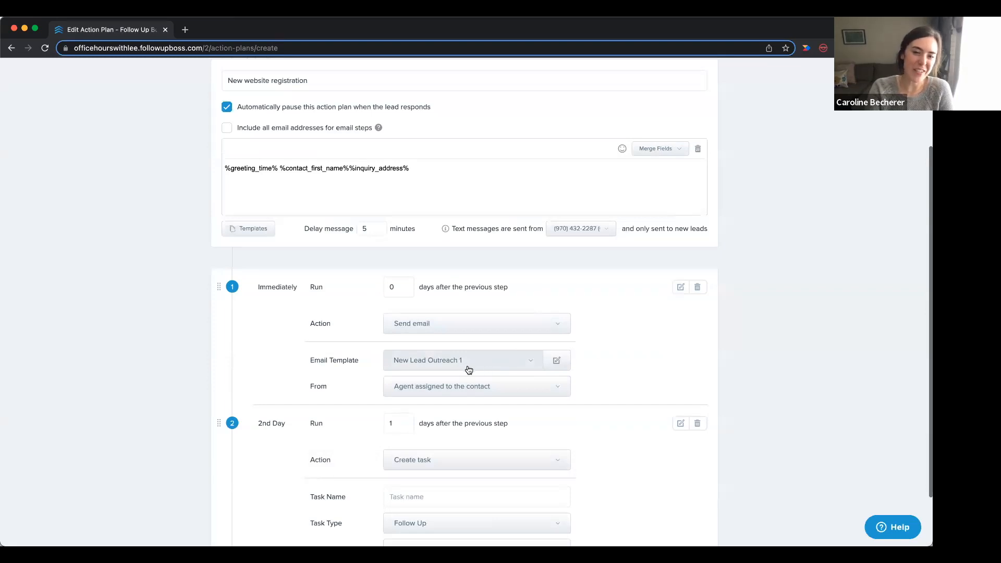
- Review the sender options for the first step's email and keep Agent assigned to the contact selected
scroll(431, 351, down, 2)
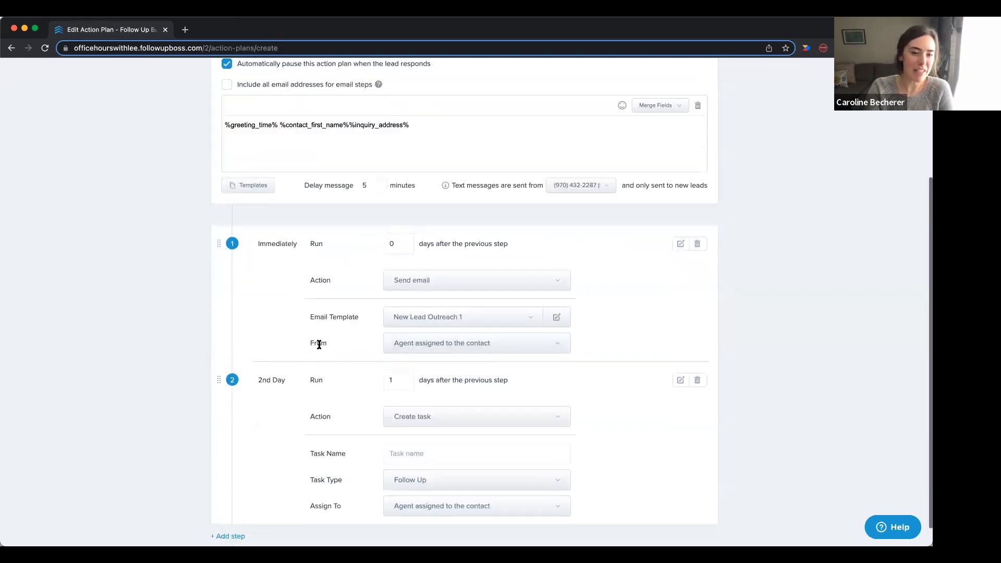
click(411, 347)
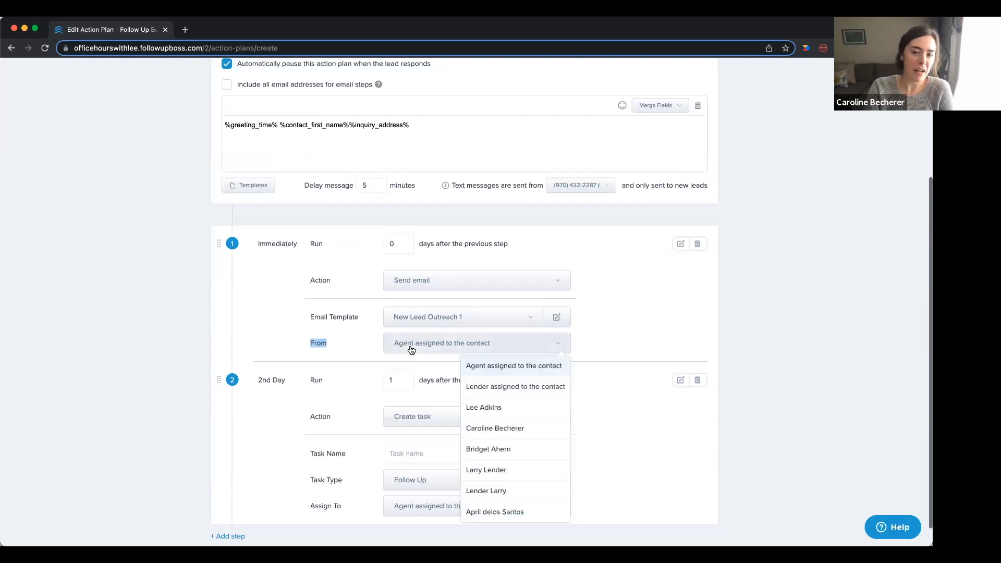
click(487, 374)
scroll(599, 365, up, 1)
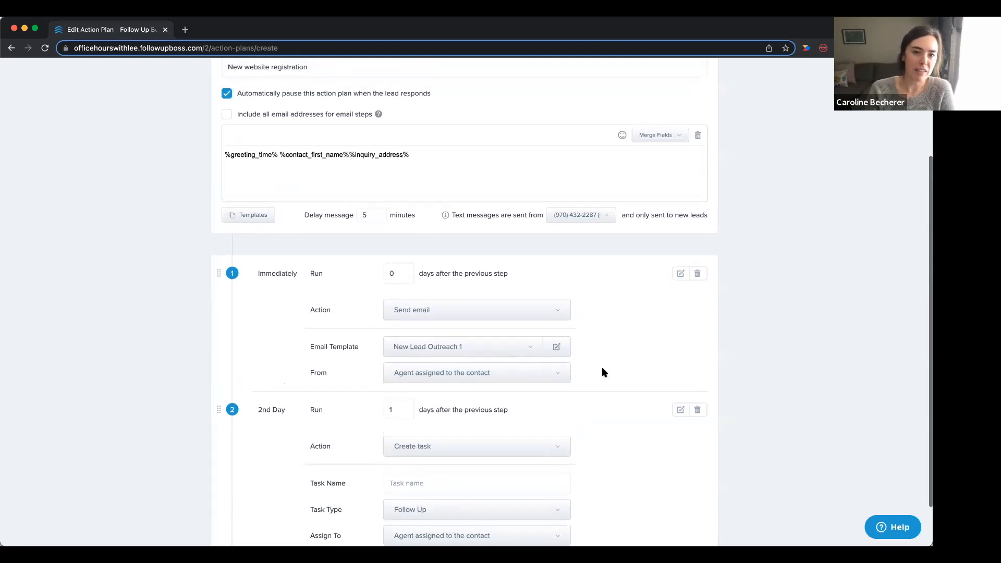
scroll(603, 369, up, 4)
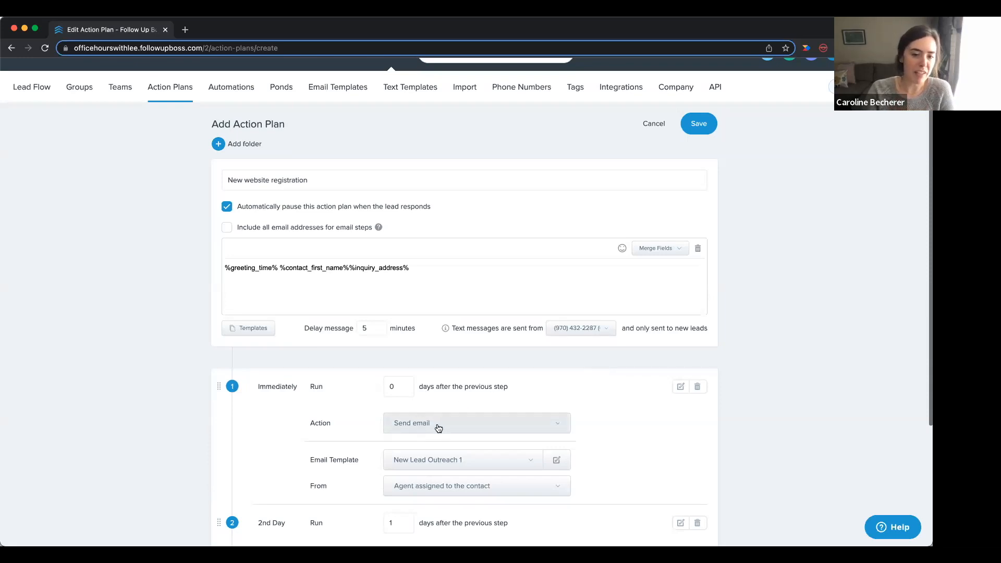
click(439, 486)
scroll(440, 488, down, 3)
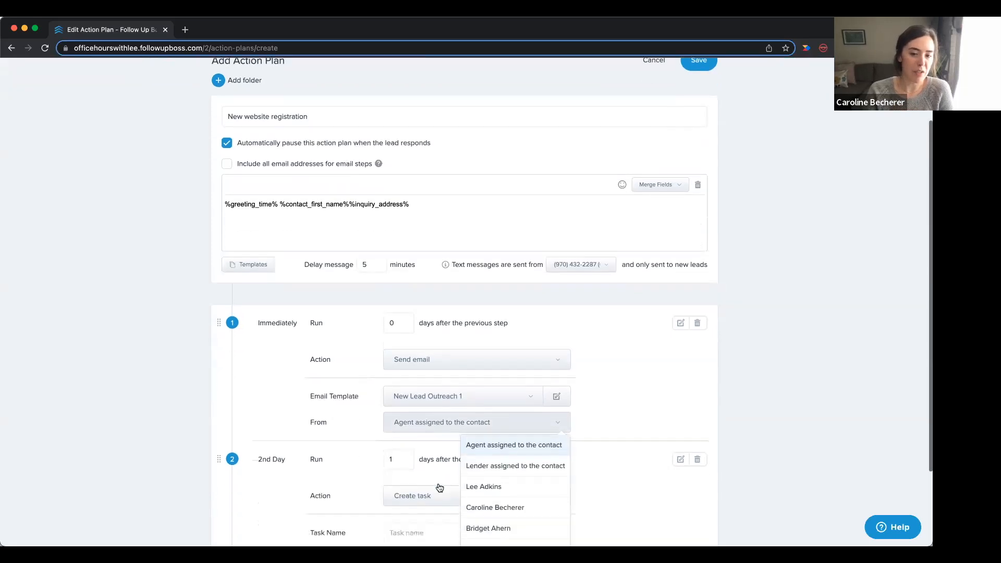
scroll(504, 484, down, 1)
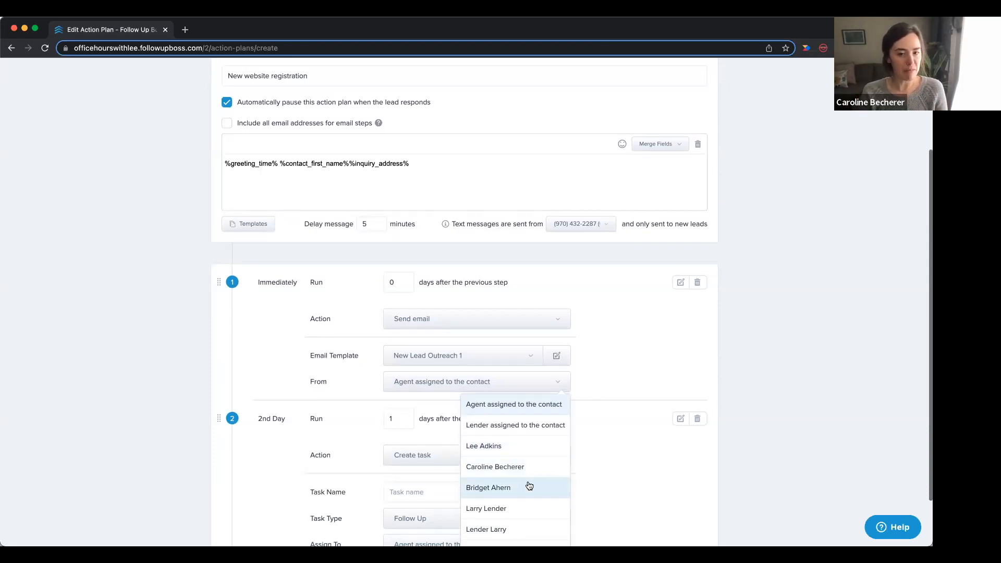
click(511, 407)
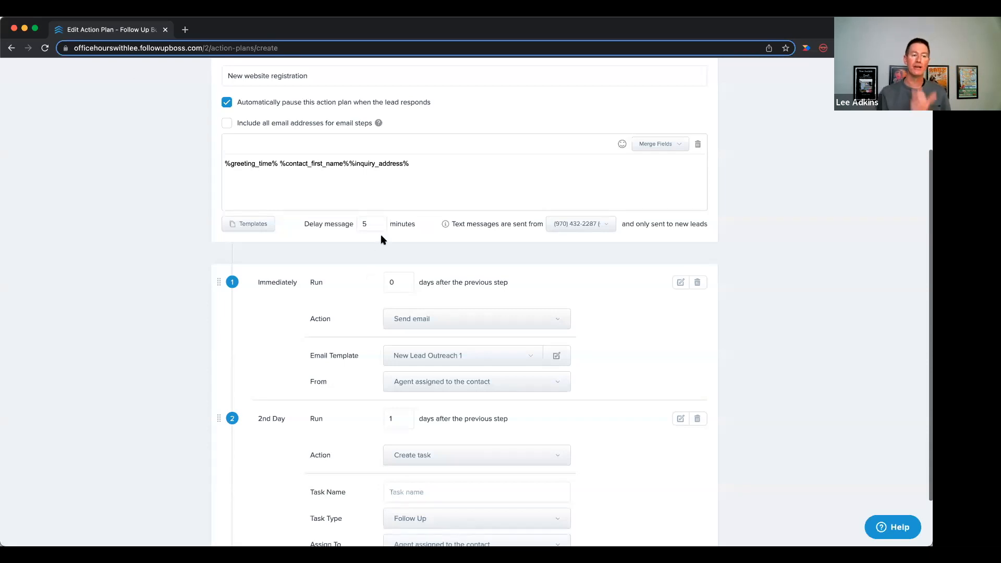
- Add the word "Good" before the greeting time merge field in the initial text message
scroll(386, 245, up, 1)
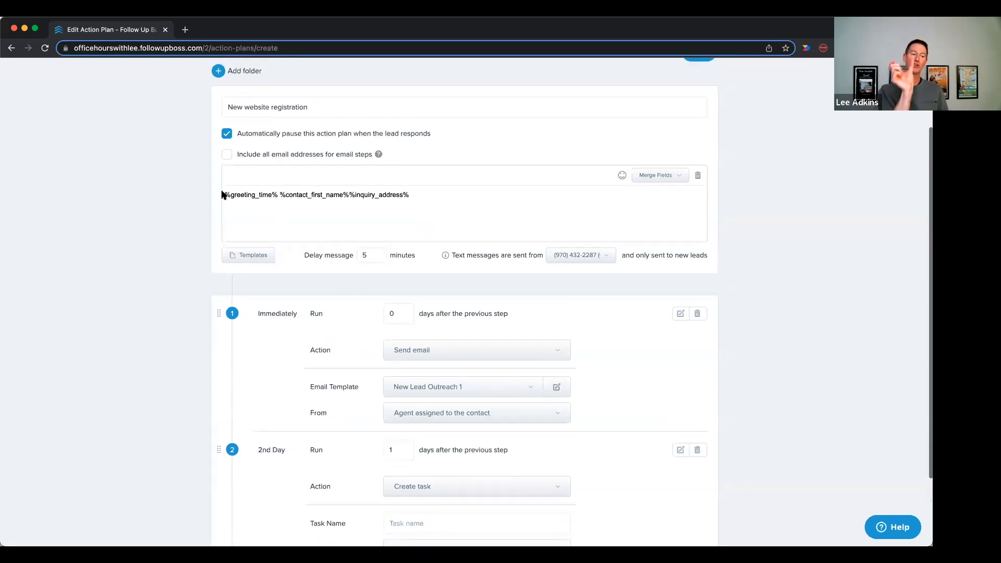
text(Good)
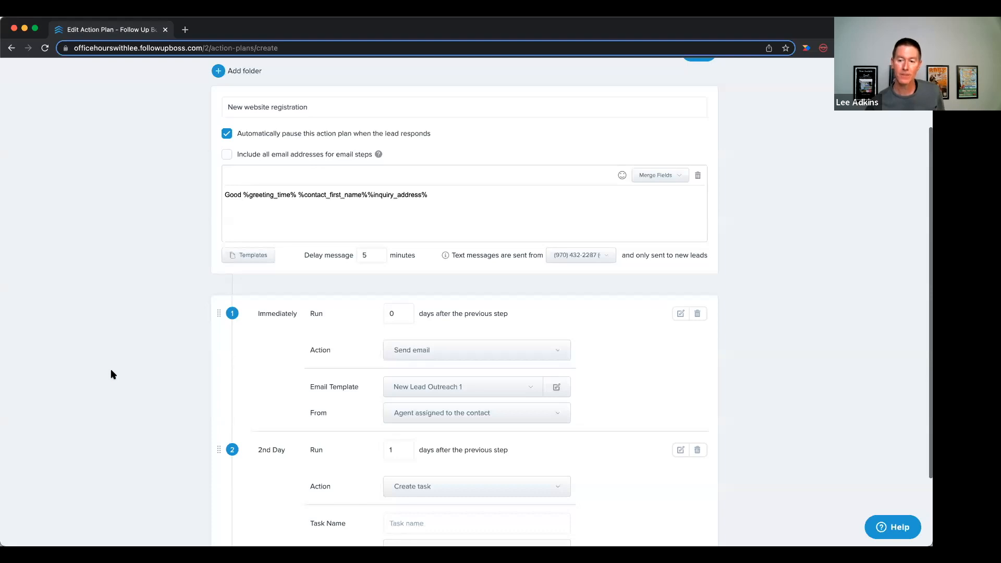
- Review the phone numbers available for sending the initial text message and keep the Company Number selected
scroll(446, 365, down, 1)
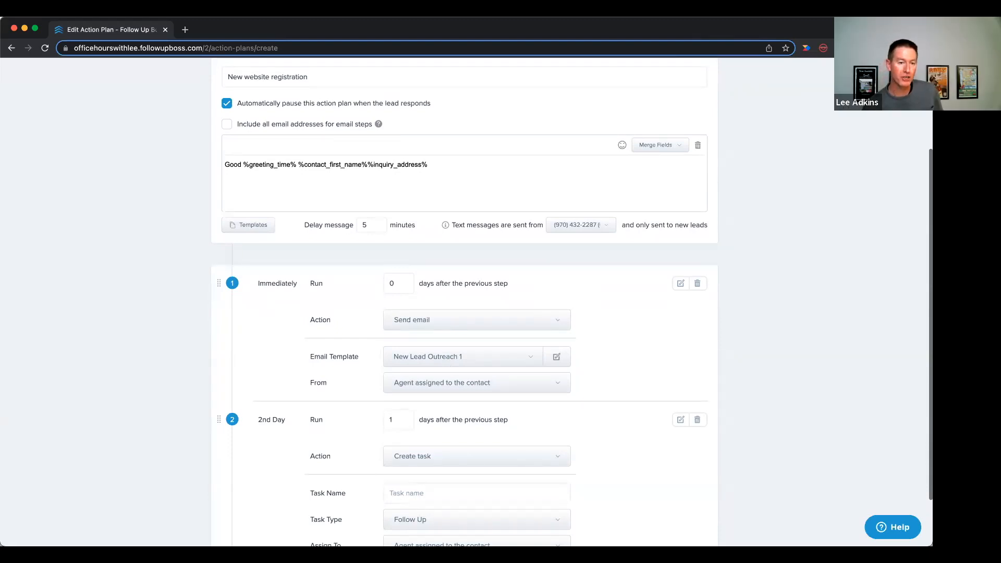
click(557, 229)
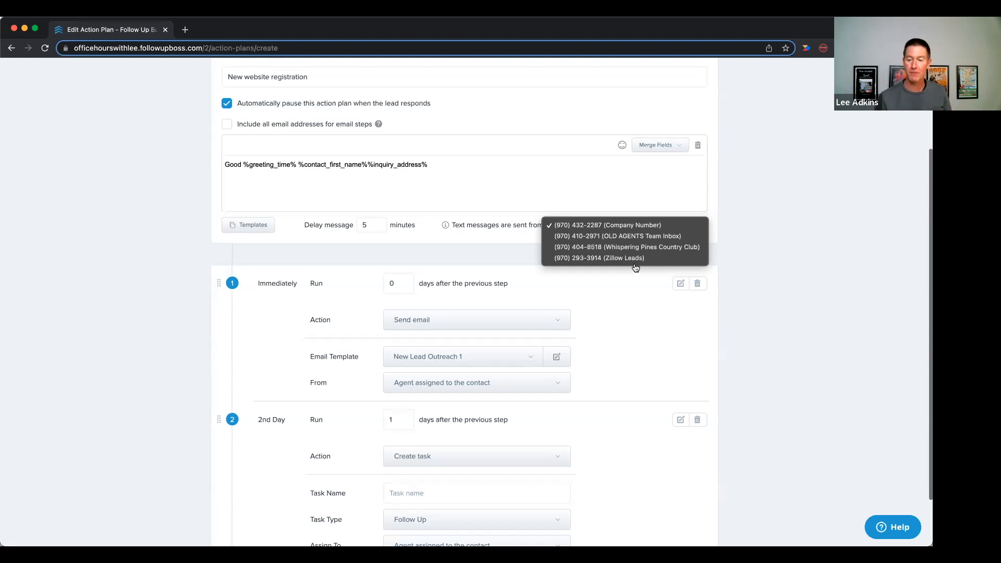
click(635, 227)
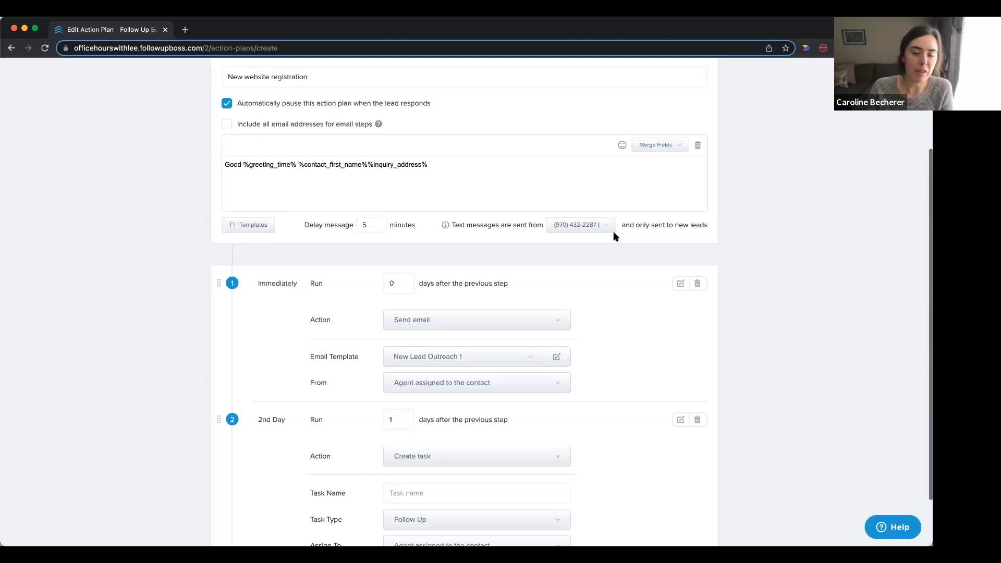
click(606, 226)
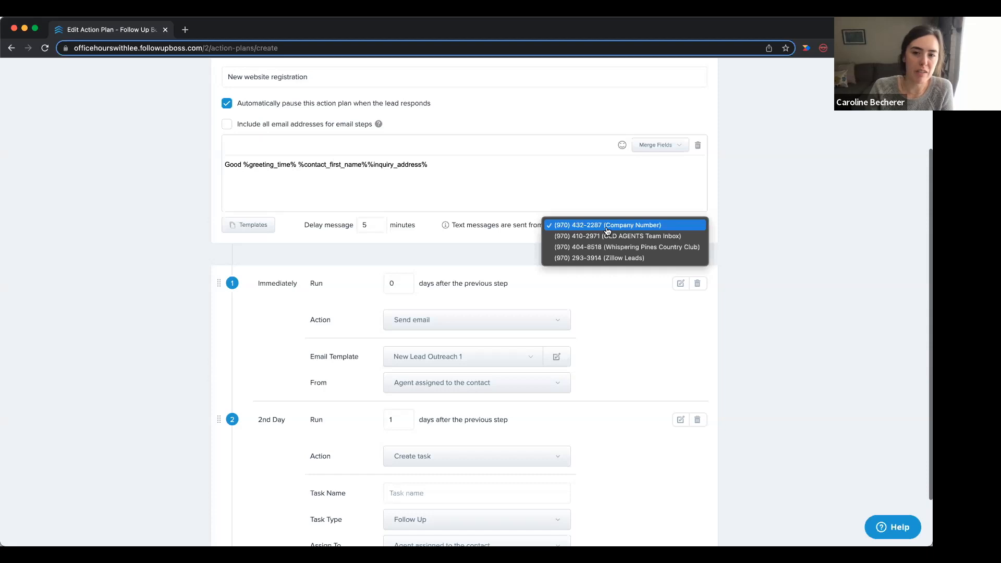
click(605, 227)
click(590, 228)
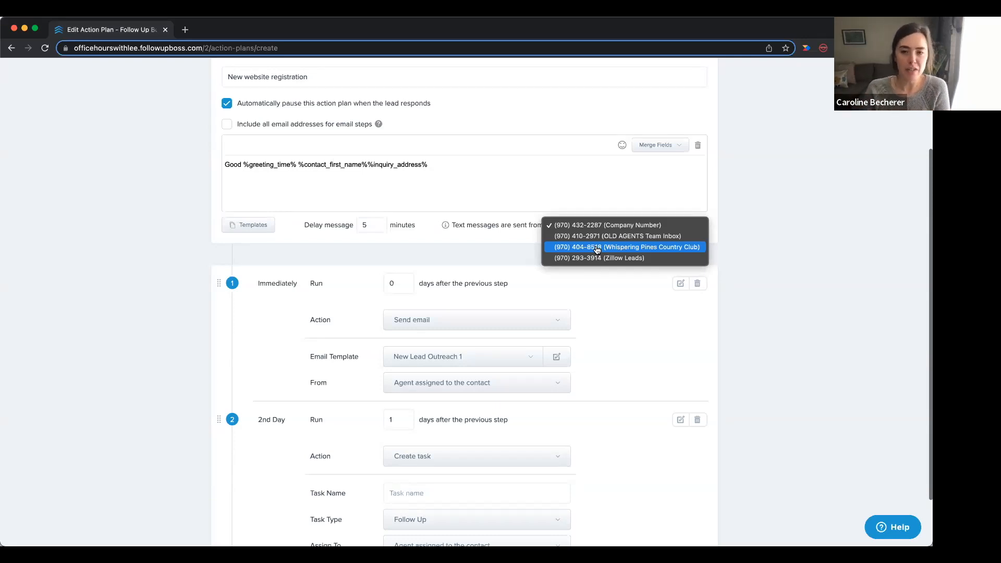
click(617, 230)
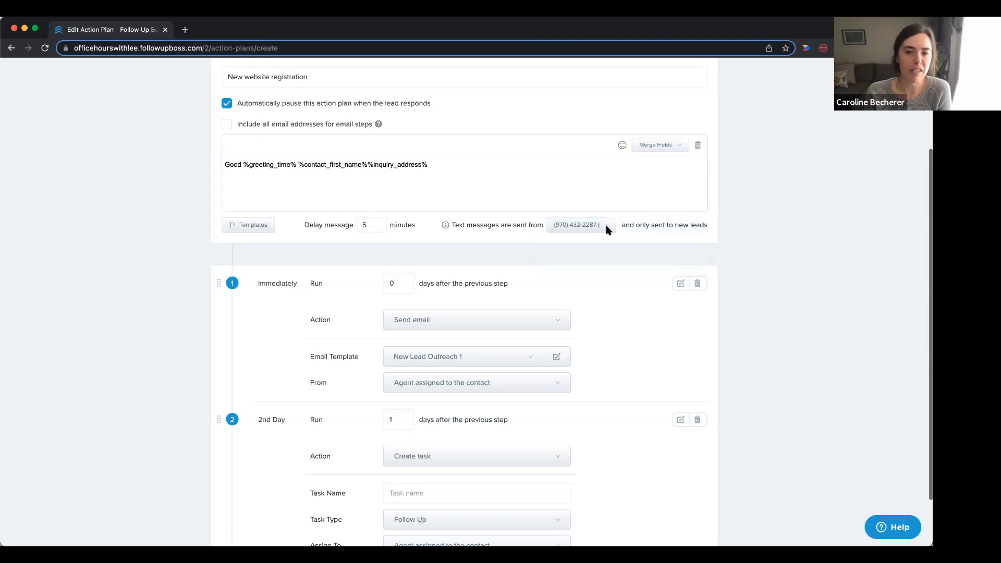
click(594, 231)
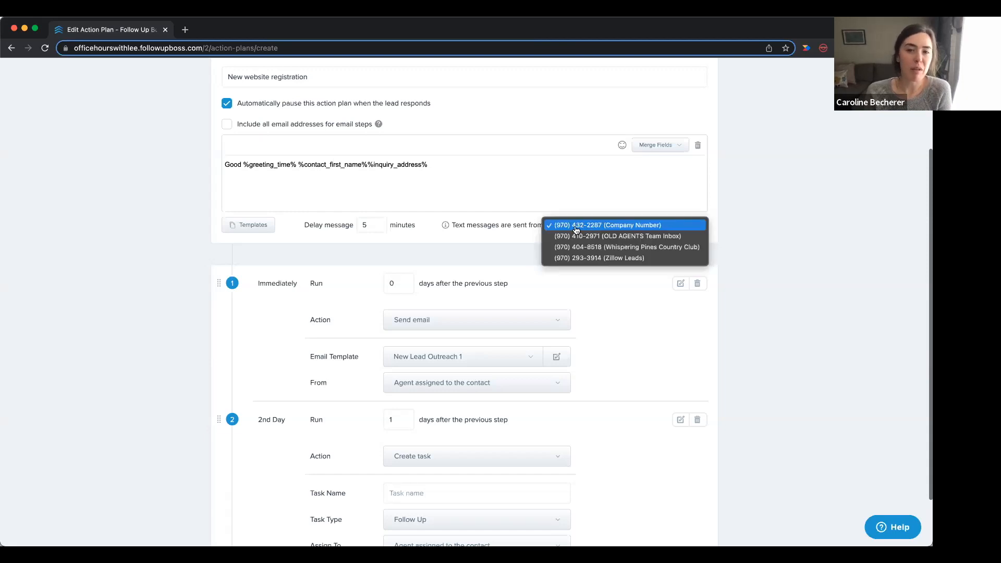
click(819, 238)
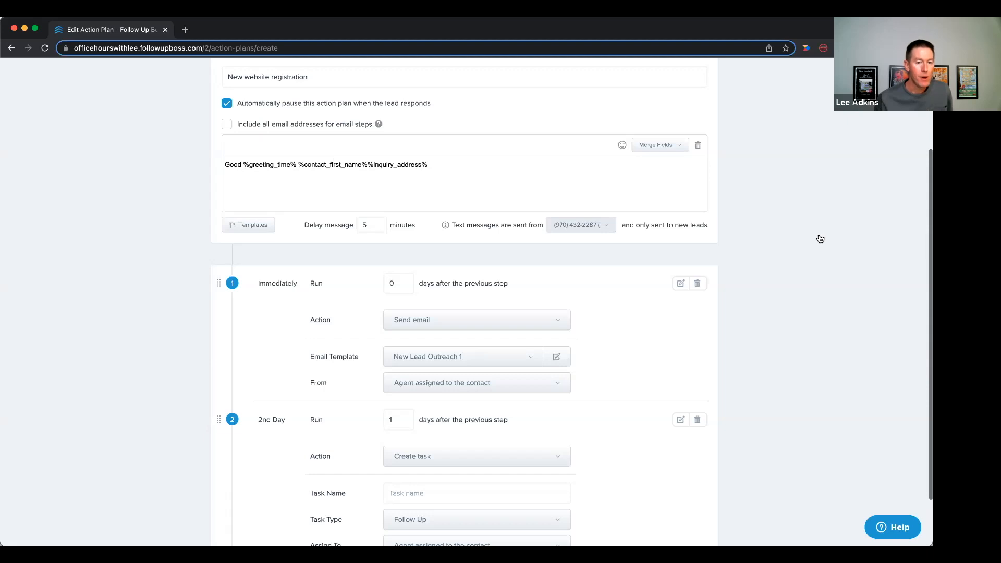
- Reopen the first step's email template, examine its content and action plan usage, and cancel the edit
scroll(819, 237, down, 1)
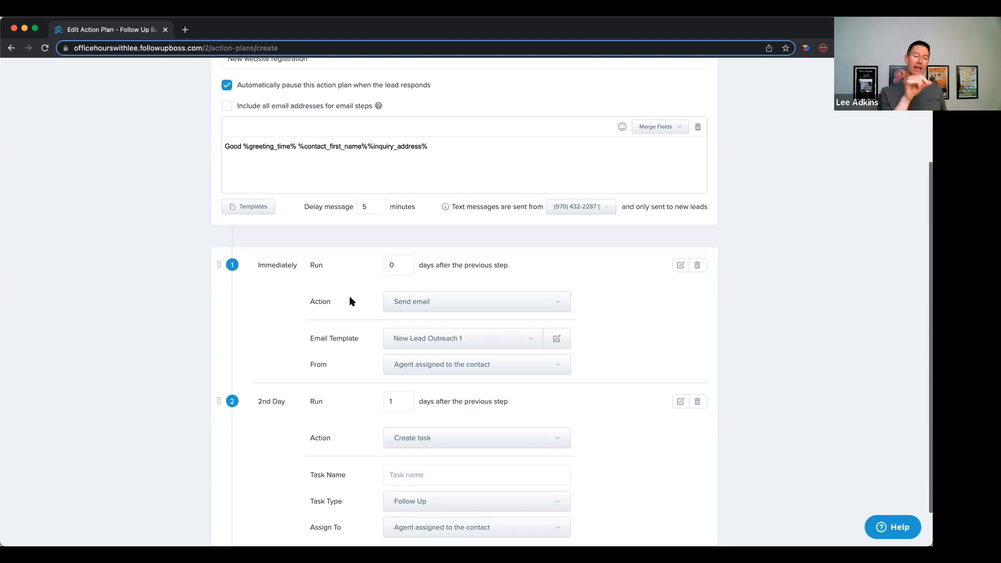
click(556, 338)
click(557, 341)
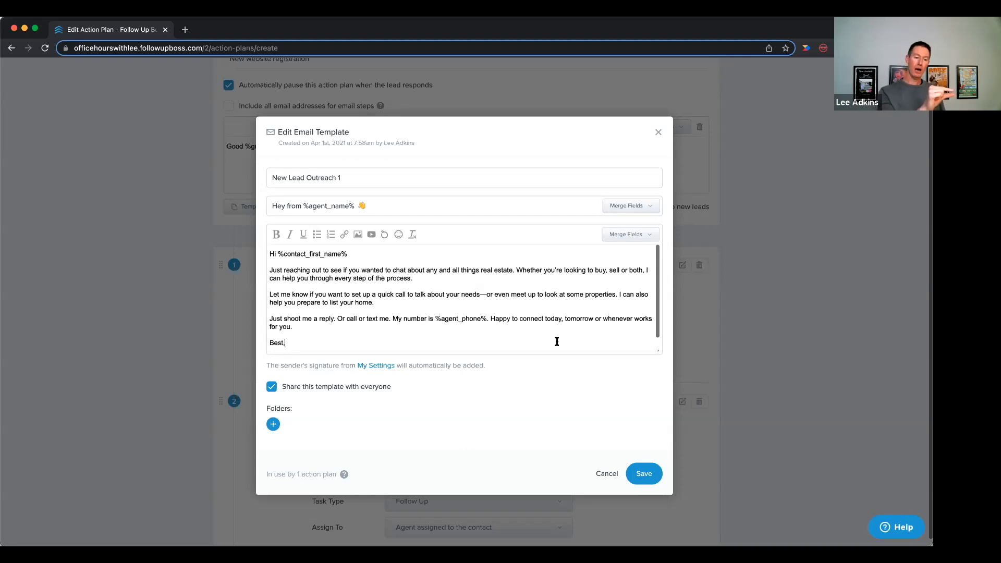
mouse_move(344, 475)
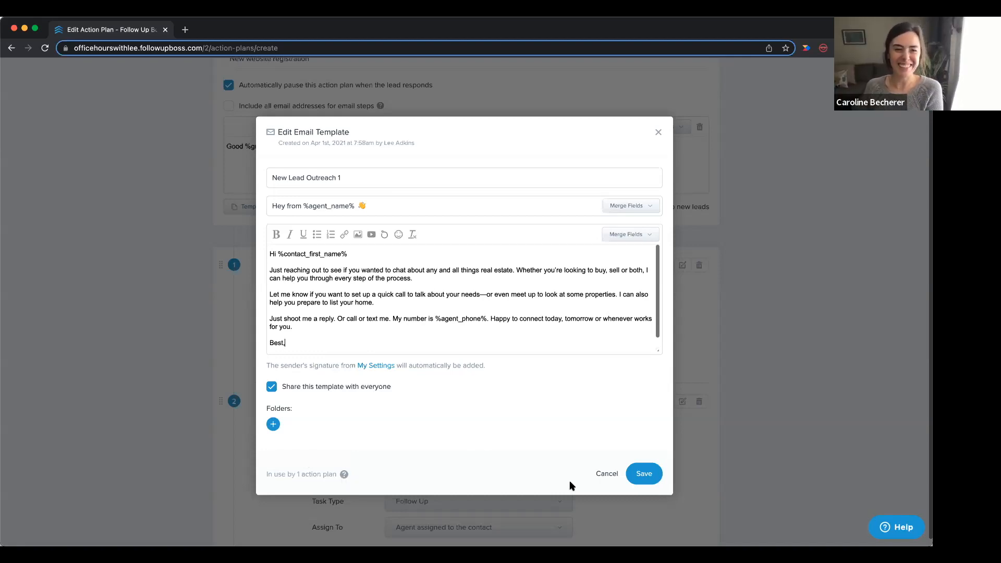
click(614, 479)
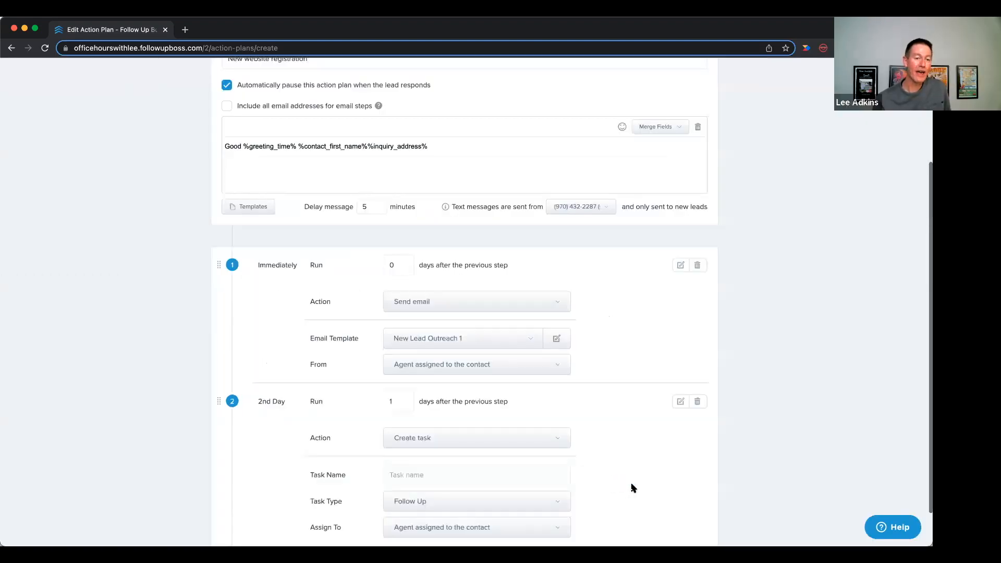
scroll(625, 487, down, 1)
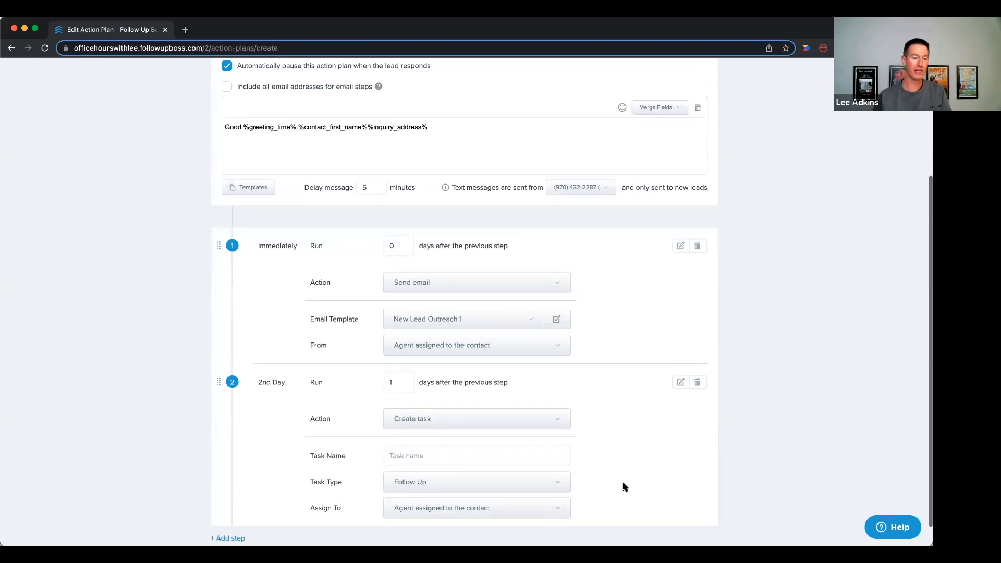
scroll(625, 487, up, 2)
scroll(624, 487, up, 2)
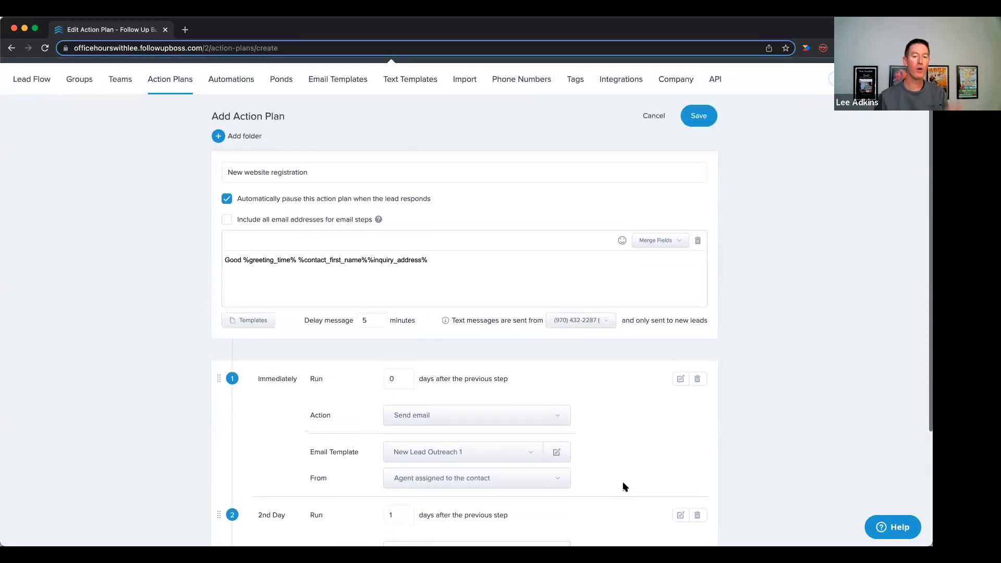
scroll(624, 487, down, 5)
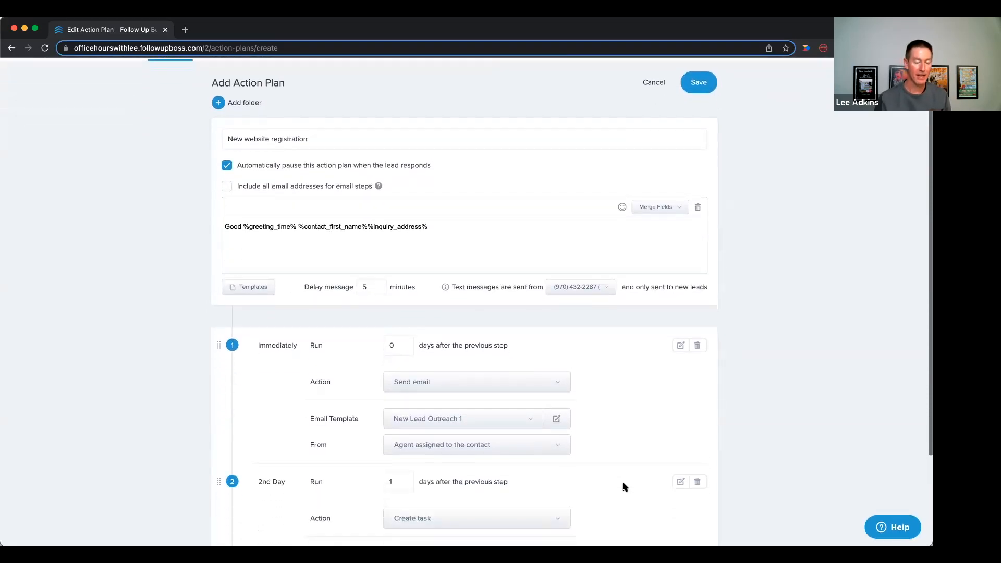
scroll(624, 487, down, 2)
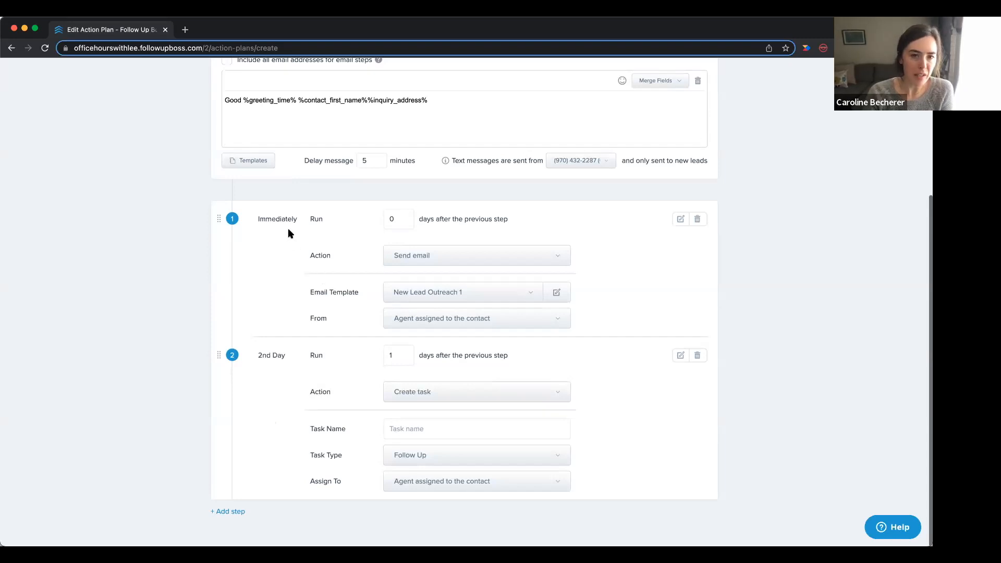
scroll(305, 218, up, 1)
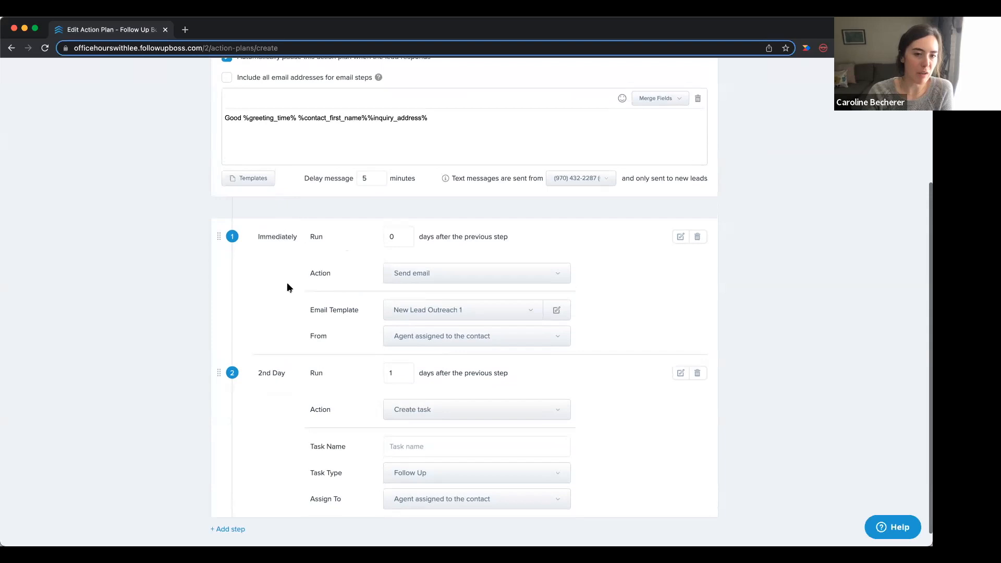
- Set the second step to run 4 days after the previous step
scroll(294, 318, down, 1)
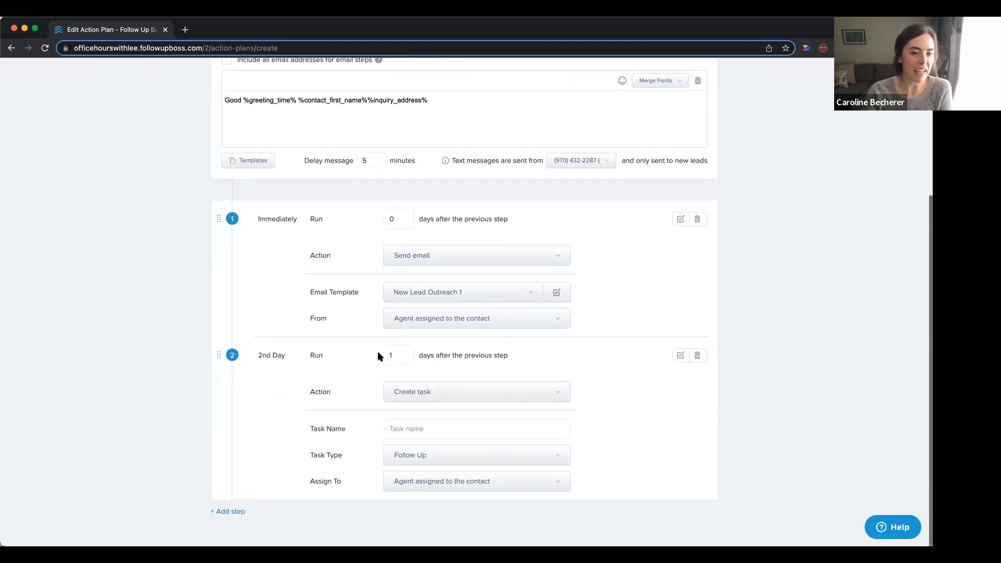
drag(397, 358, 378, 360)
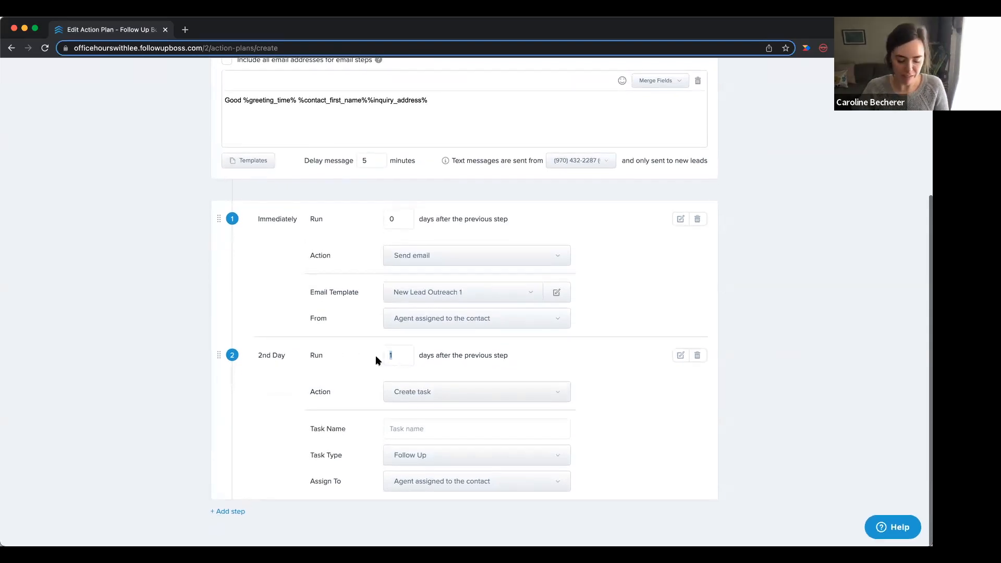
key(BackSpace)
text(4)
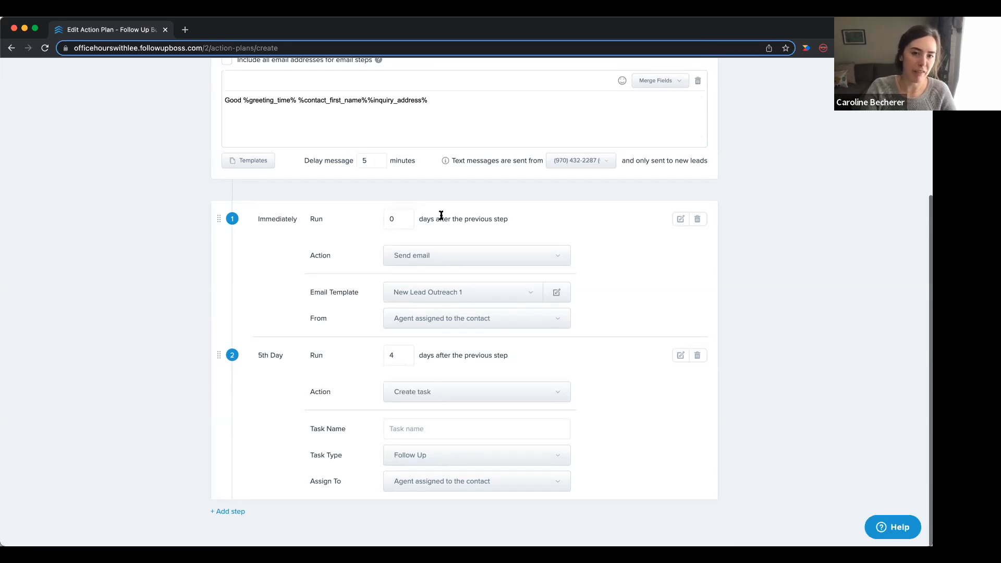
- Name the second step's task "Lead created 5 days ago. no engagement yet. call." and set its task type to Call
scroll(491, 364, down, 1)
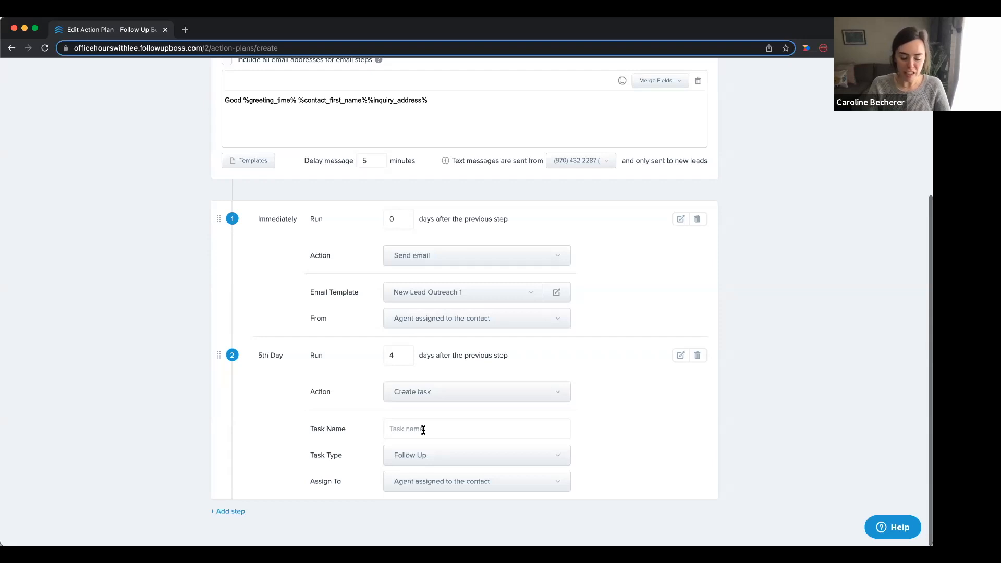
text(Lead created 5 days ago.)
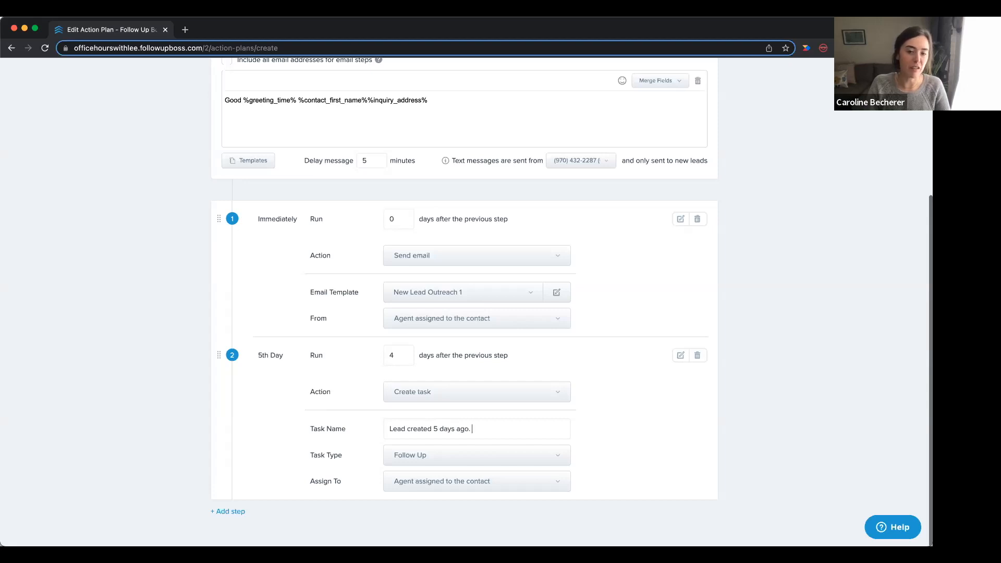
text( no engagement yet. call.)
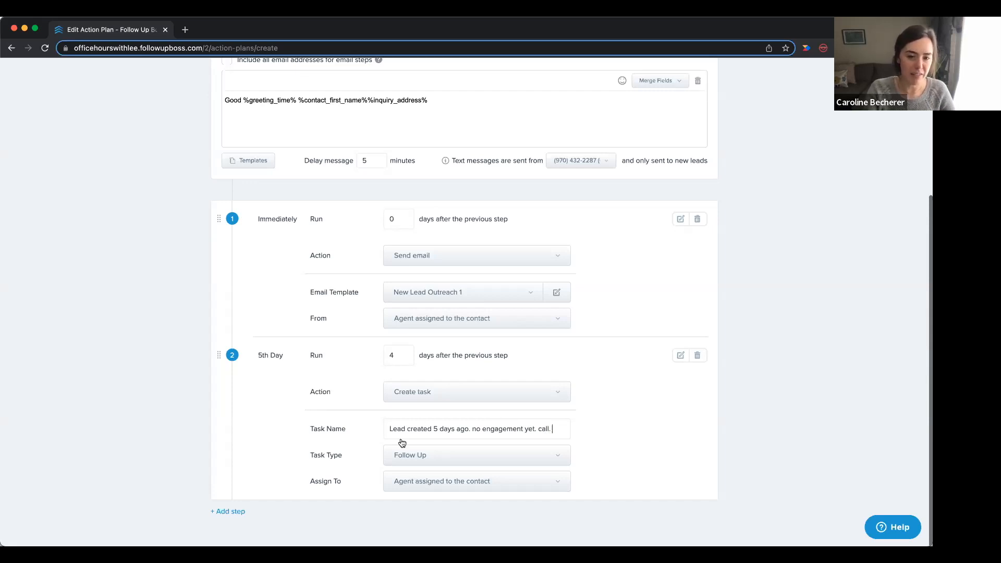
click(416, 455)
click(520, 495)
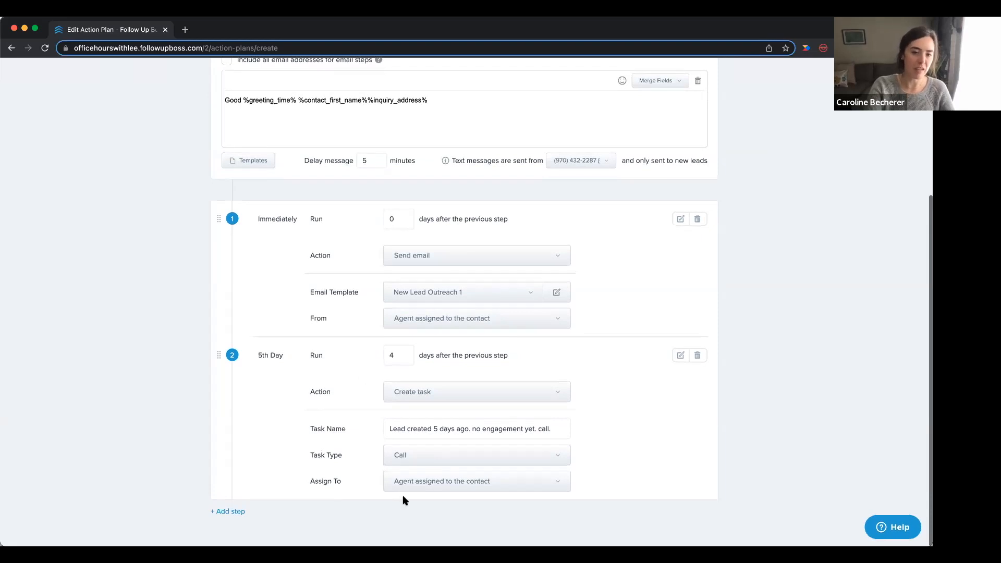
- Review the assignee and action options for the second step, keeping Agent assigned to the contact and Create task
click(406, 479)
scroll(409, 481, down, 2)
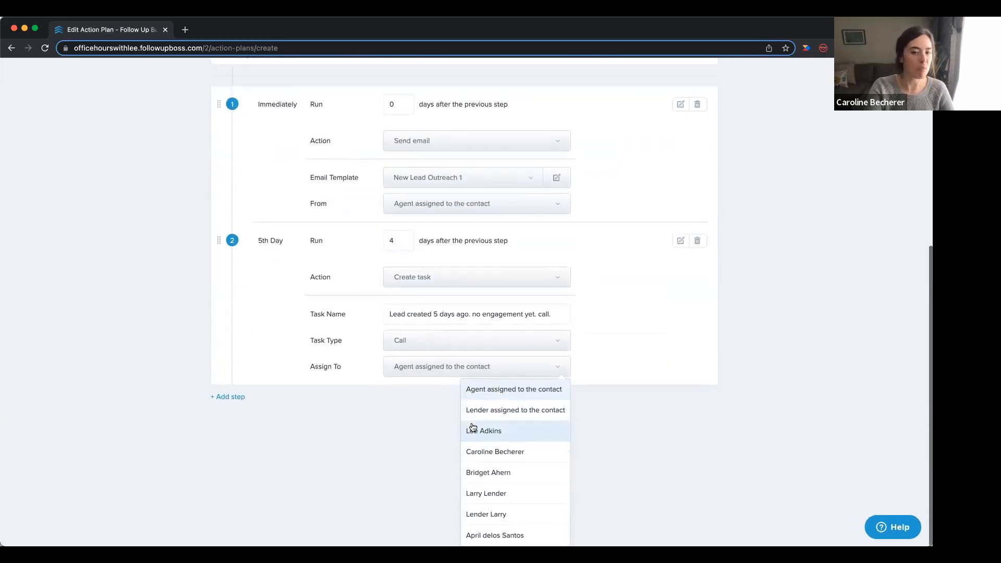
click(514, 394)
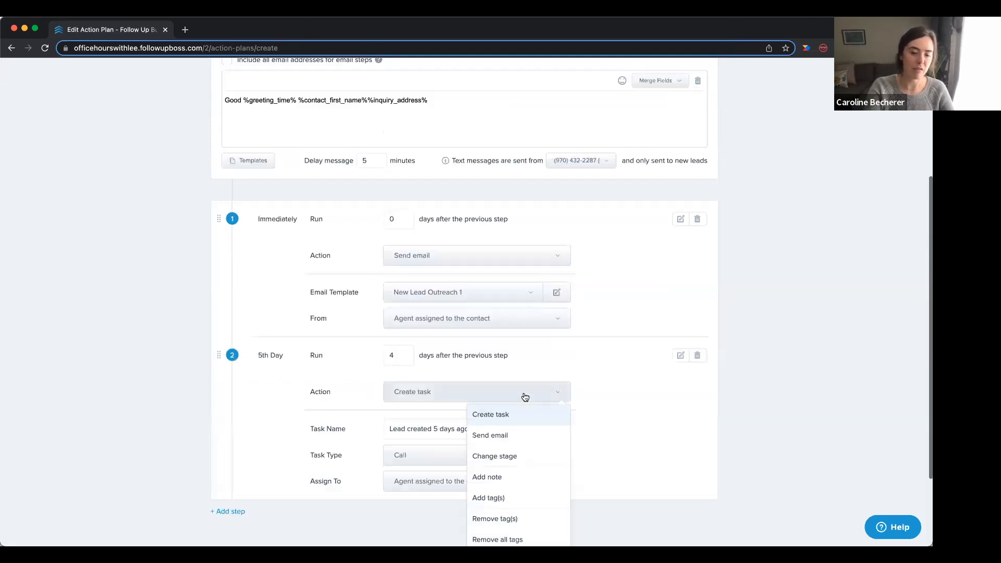
click(597, 407)
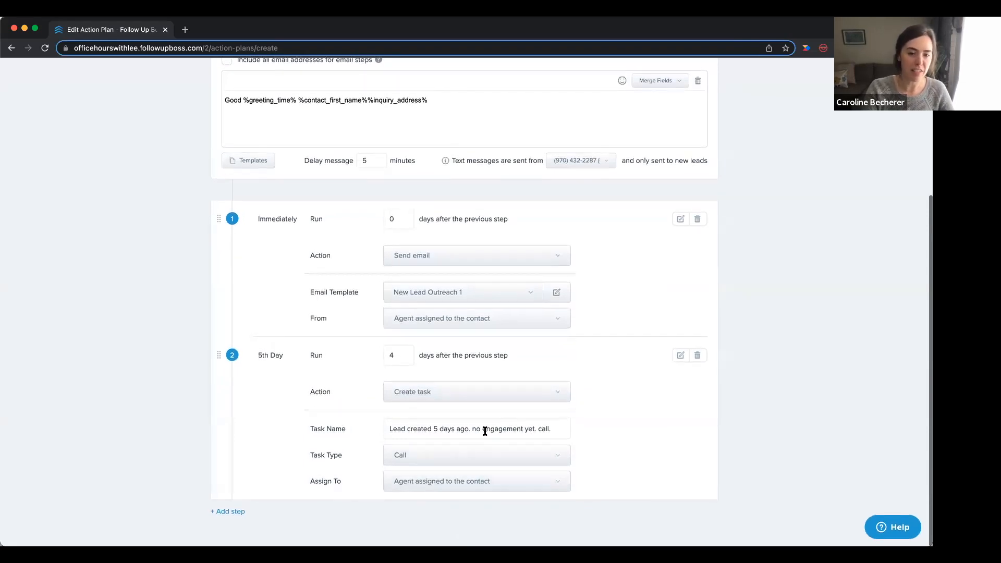
triple_click(430, 427)
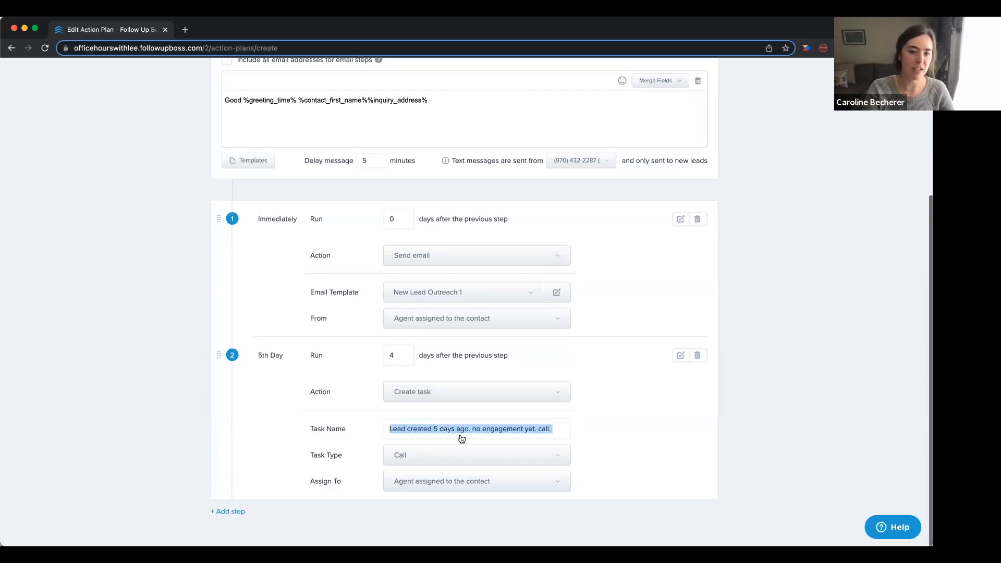
click(637, 437)
drag(393, 429, 598, 435)
click(598, 435)
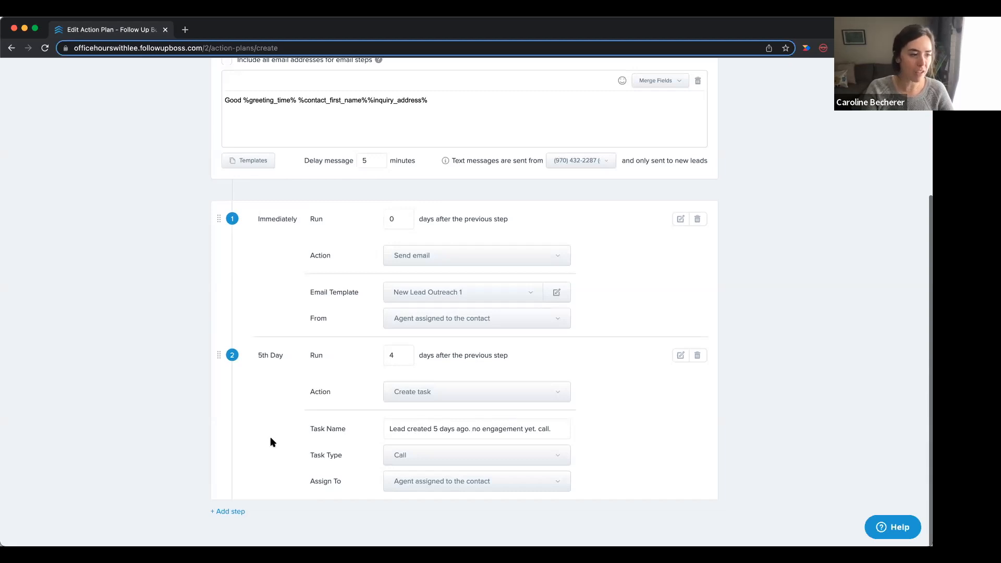
- Add a third step to the action plan that runs 5 days after the previous step
click(233, 517)
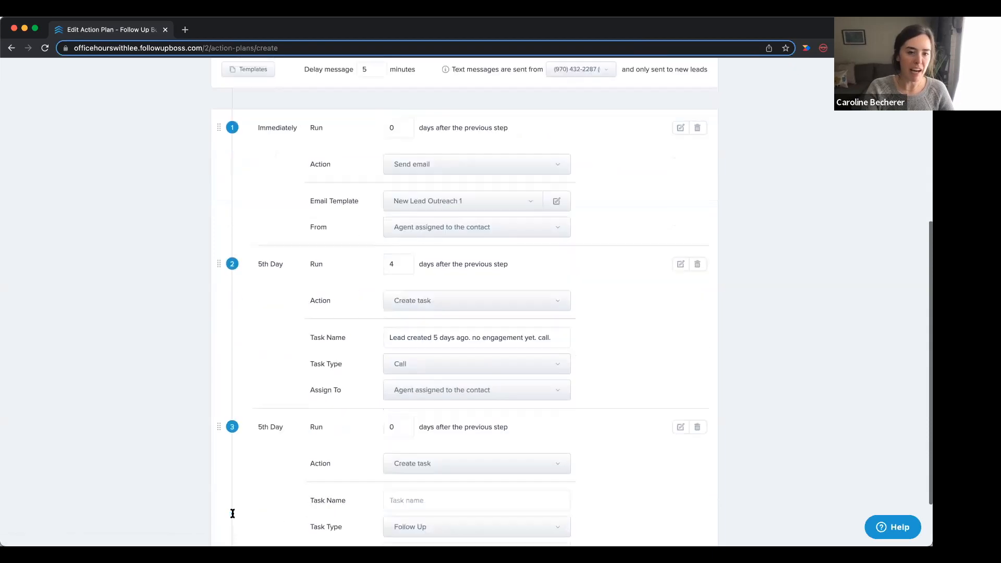
click(399, 358)
text(5)
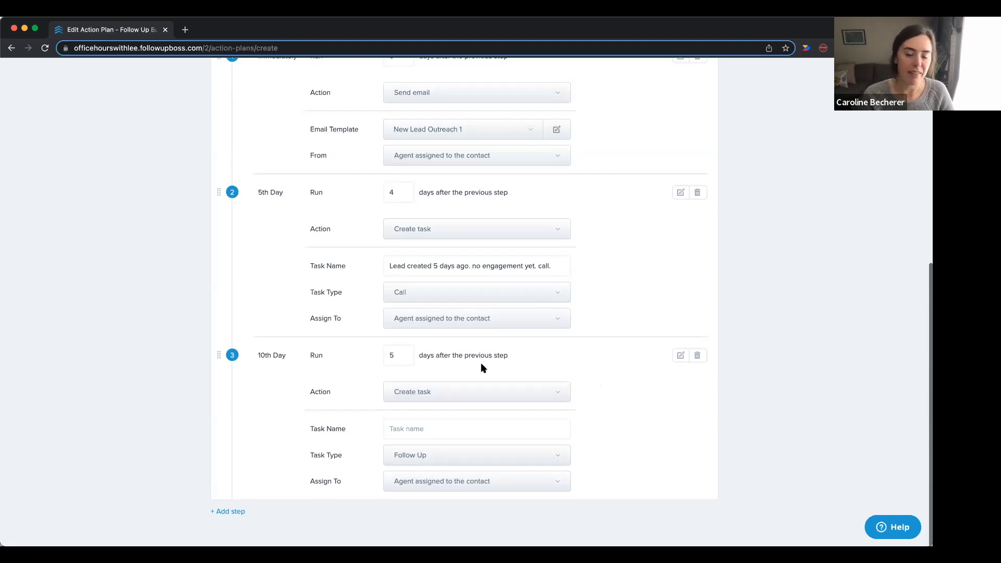
- Set the third step's action to Change stage with Nurture as the stage
scroll(454, 260, up, 3)
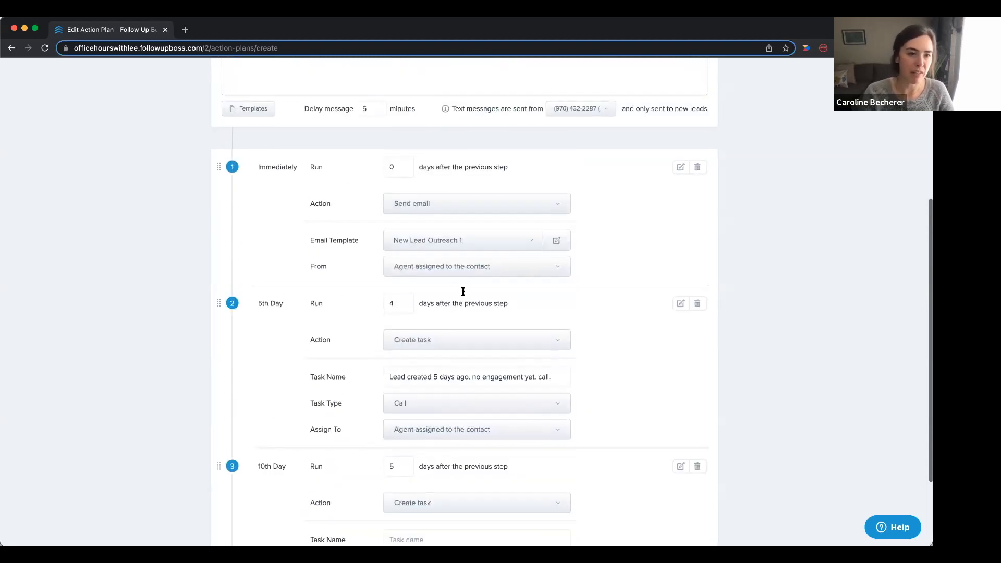
scroll(462, 291, up, 2)
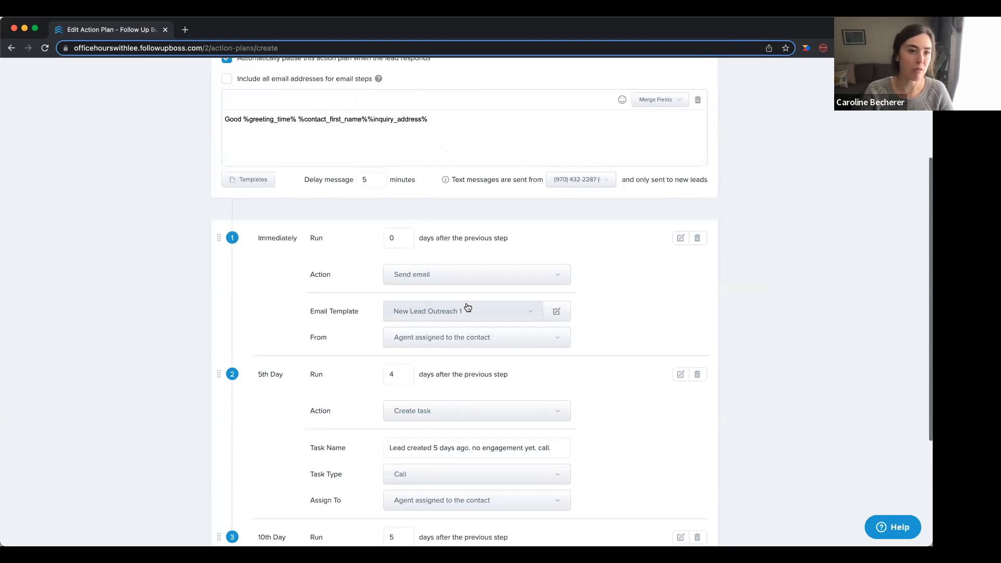
scroll(466, 300, up, 2)
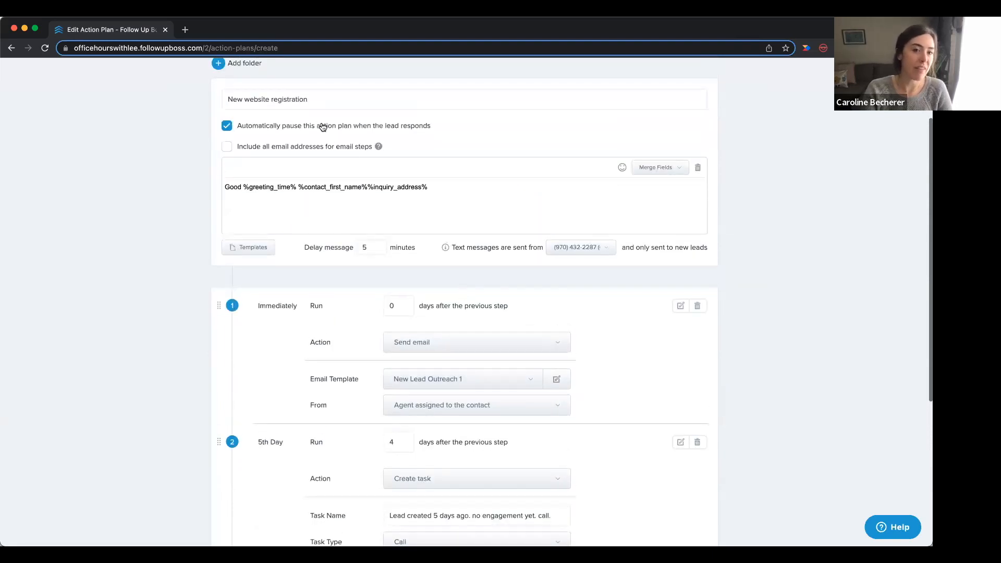
scroll(372, 287, down, 7)
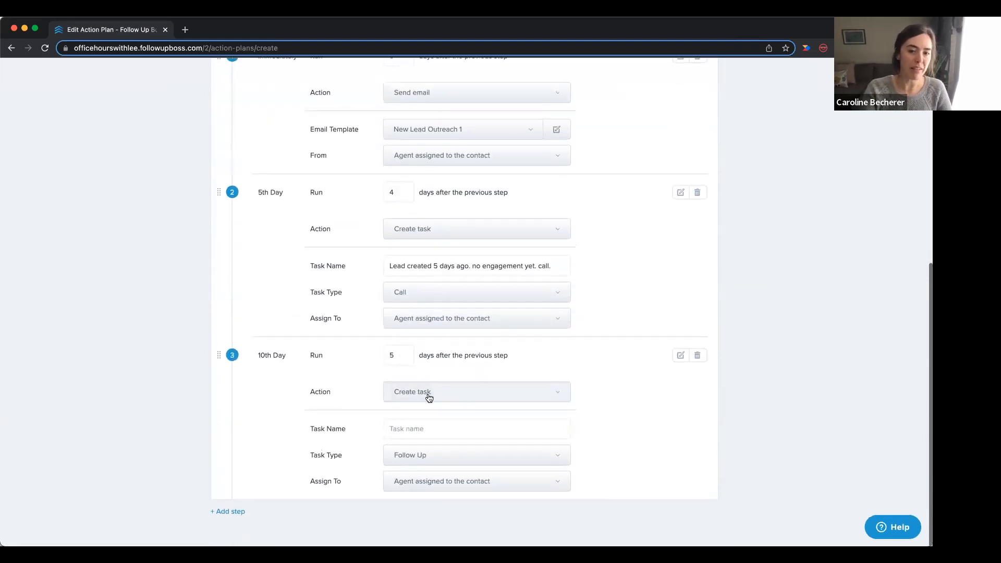
click(427, 395)
scroll(504, 475, down, 3)
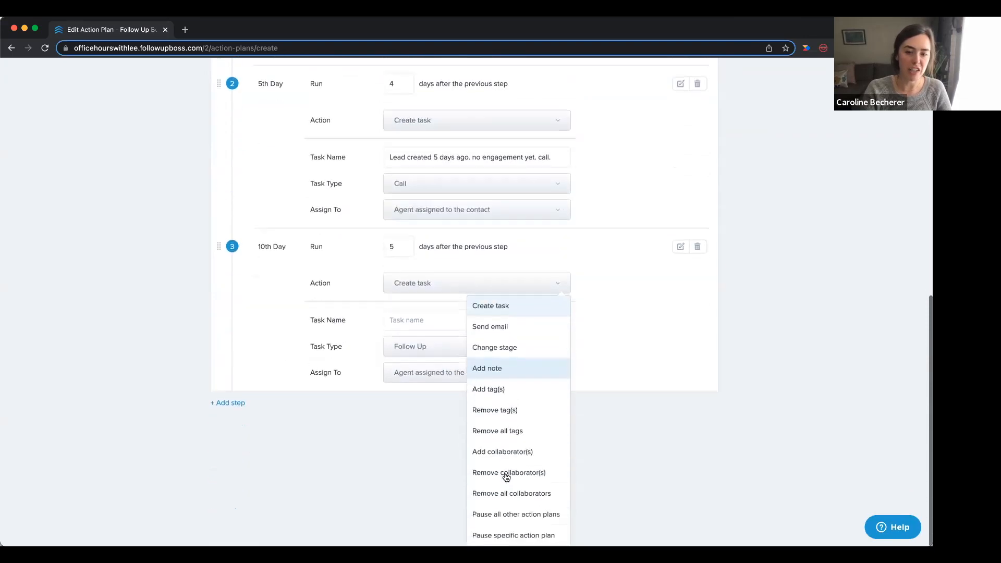
click(501, 353)
click(456, 518)
scroll(455, 518, down, 5)
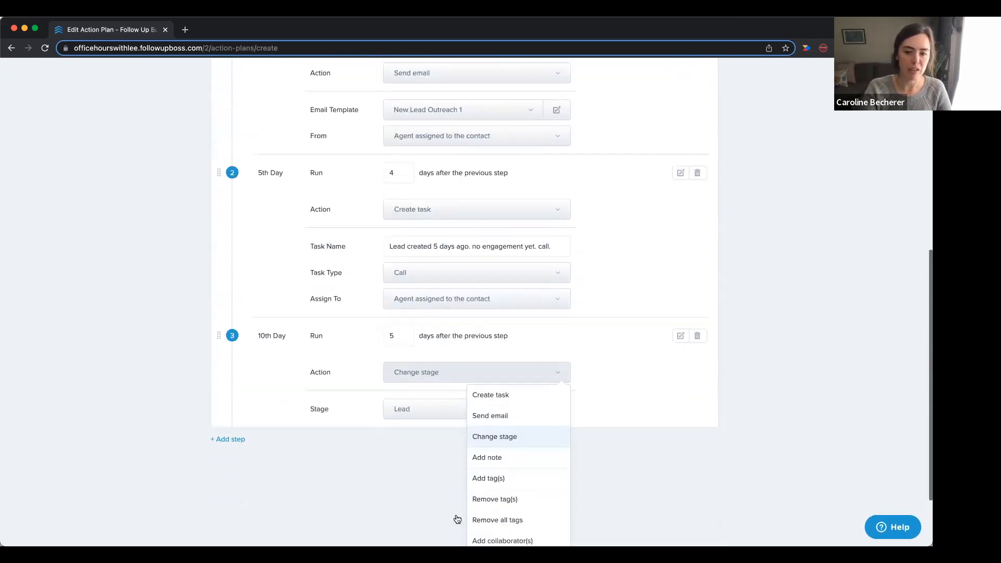
scroll(499, 432, down, 2)
click(420, 324)
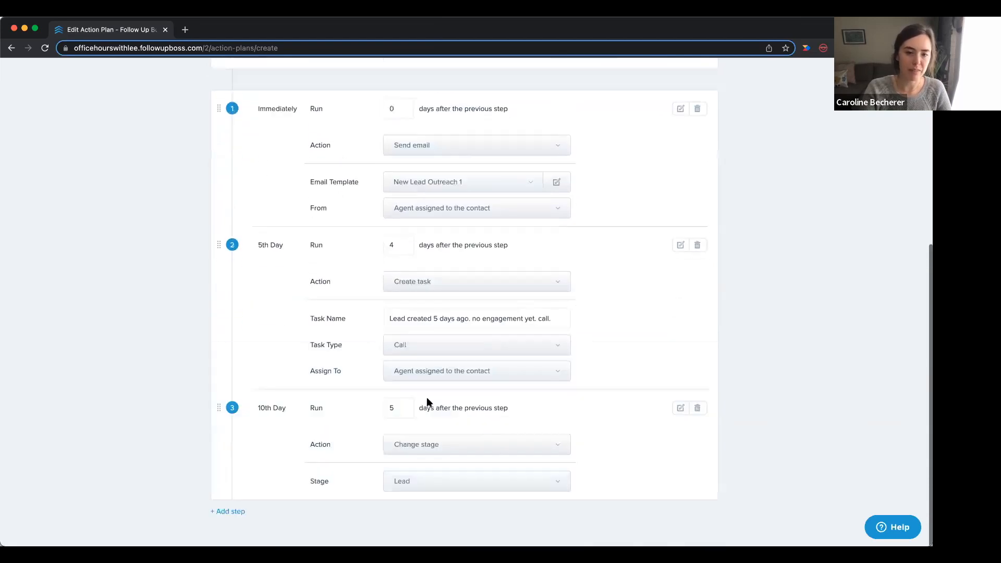
click(425, 481)
click(509, 449)
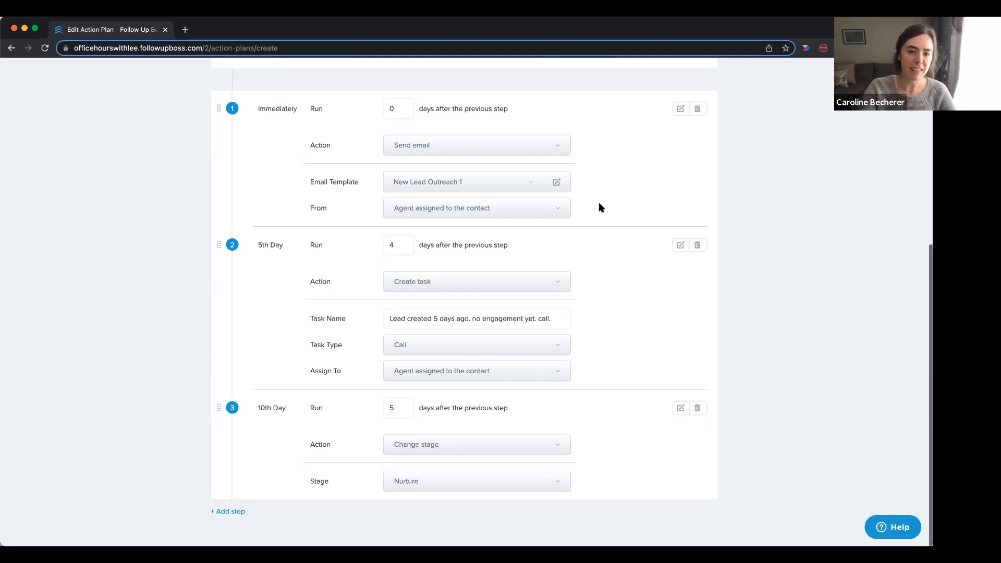
- Append the word "now" to the end of the action plan's name
scroll(618, 289, up, 1)
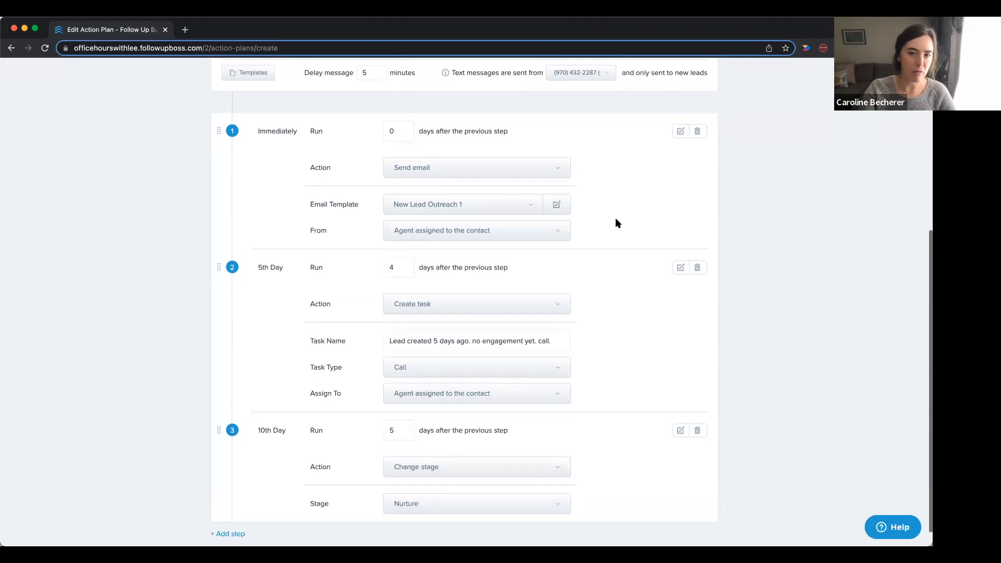
scroll(616, 223, up, 2)
scroll(616, 223, up, 8)
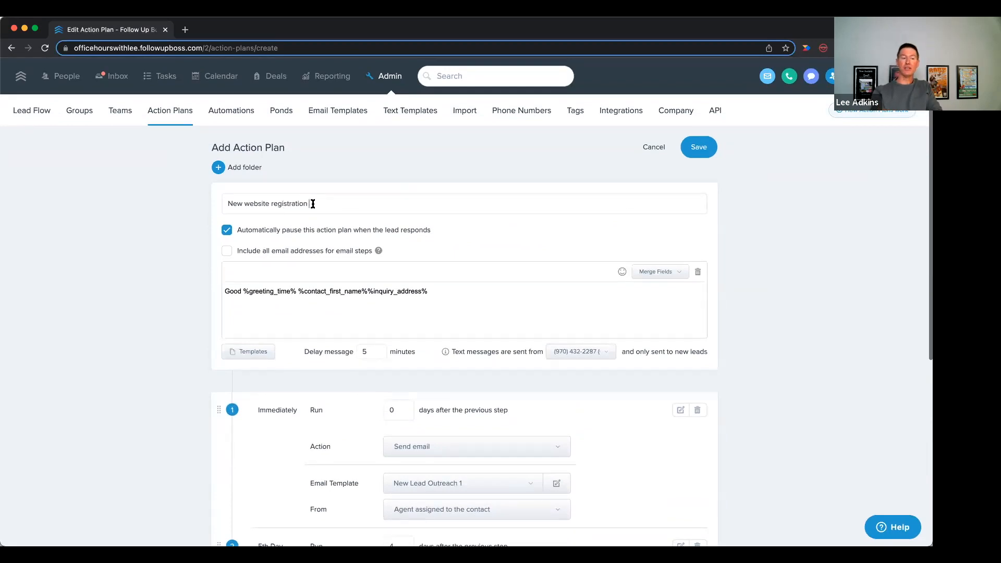
text(now)
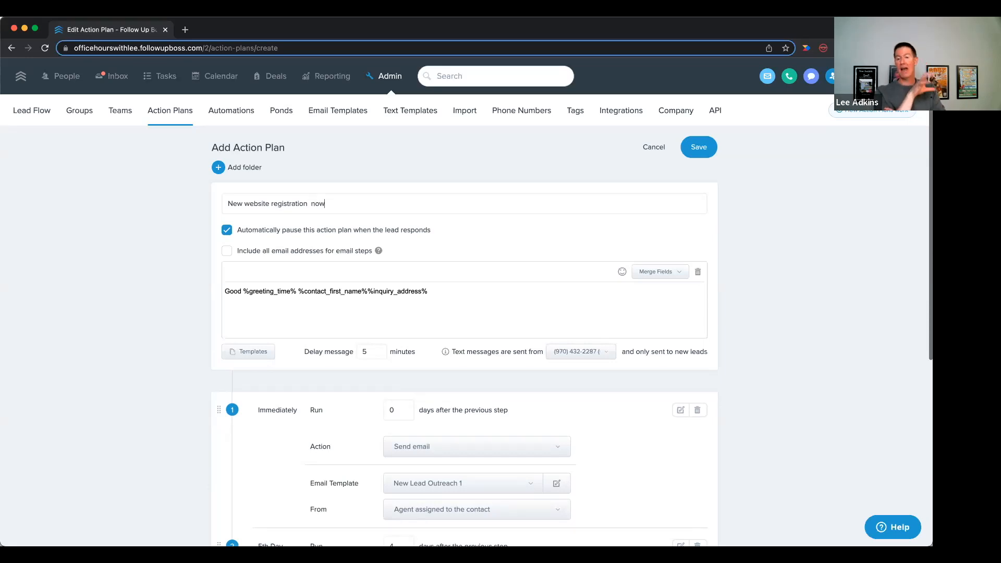
- Add a fourth step to the action plan and set its action to Add tag(s)
scroll(253, 426, down, 6)
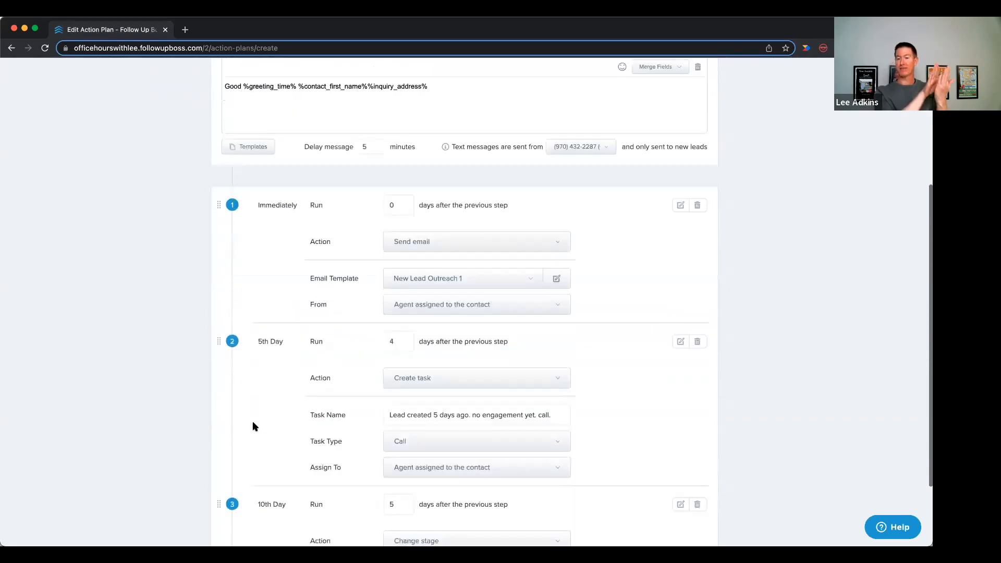
click(228, 508)
scroll(225, 516, down, 3)
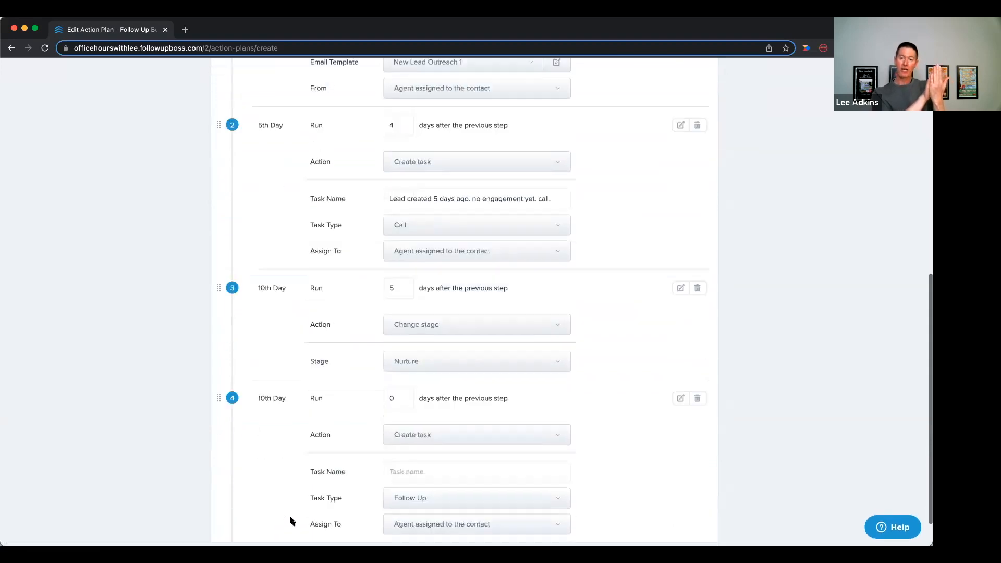
click(417, 394)
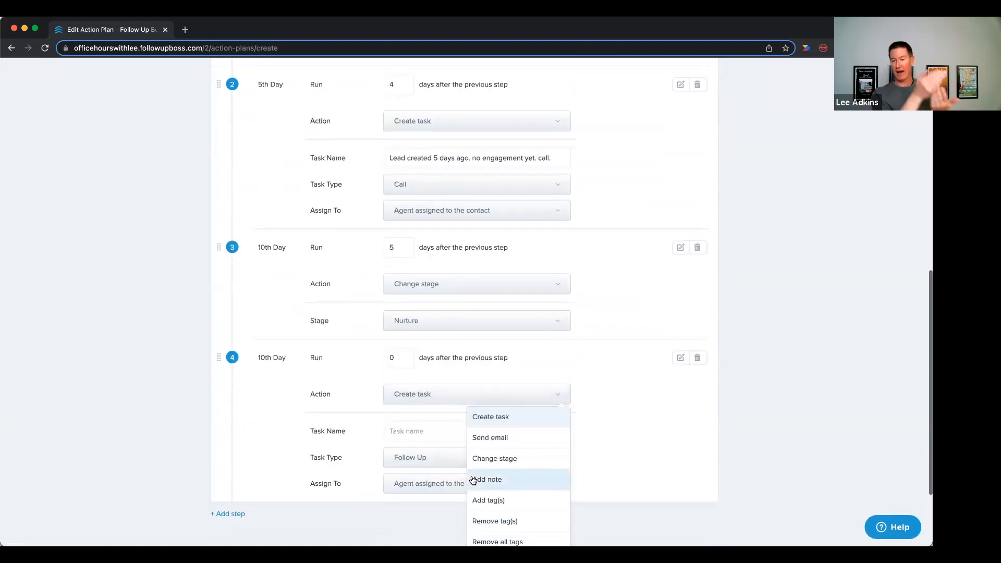
scroll(485, 469, down, 1)
click(489, 448)
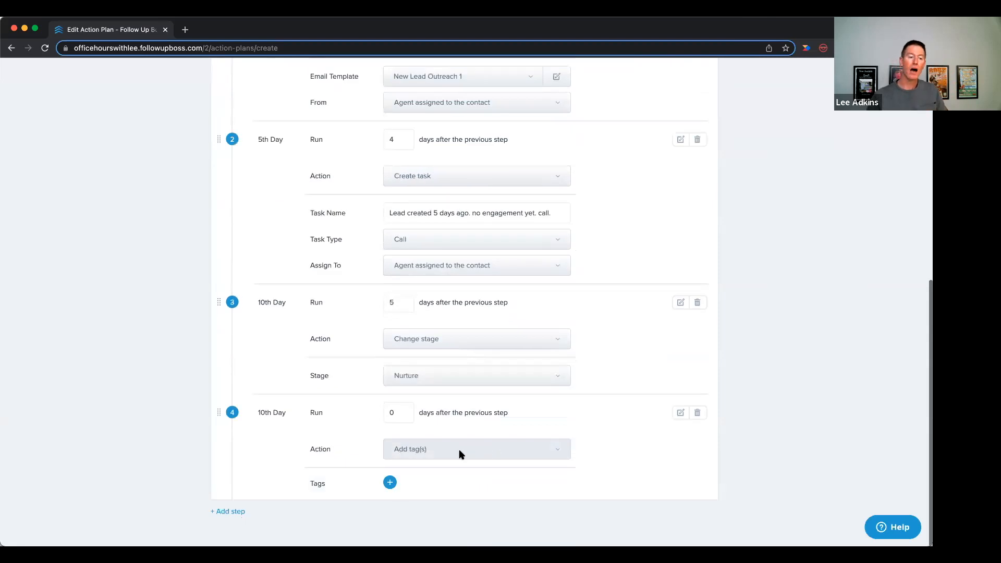
- Find the Buyer tag and save it to the fourth step
click(390, 483)
text(B)
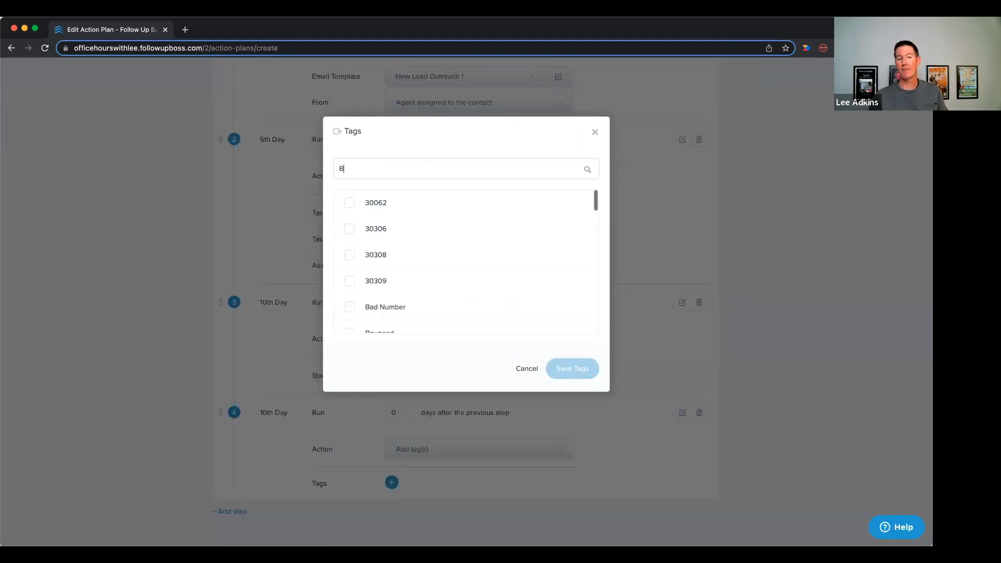
text(uyer)
click(349, 203)
click(573, 369)
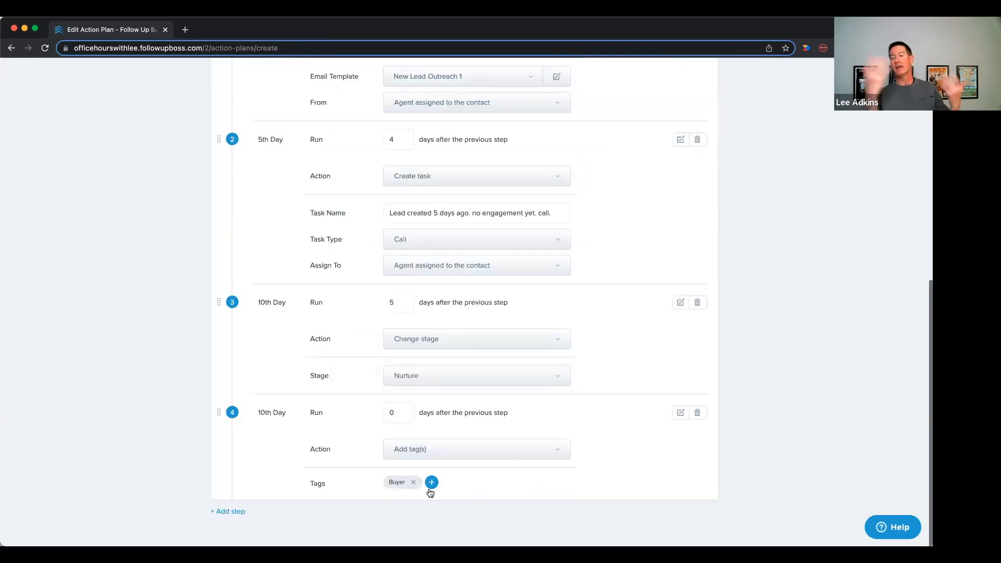
- Add the tag "Newsletter" to the fourth step alongside the Buyer tag and save it
click(432, 484)
text(New)
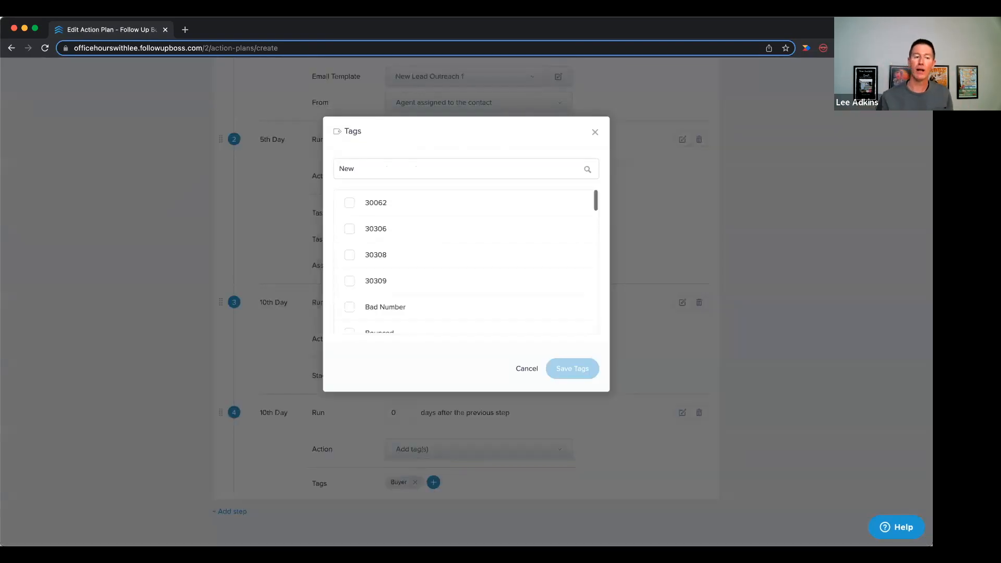
text(sletter)
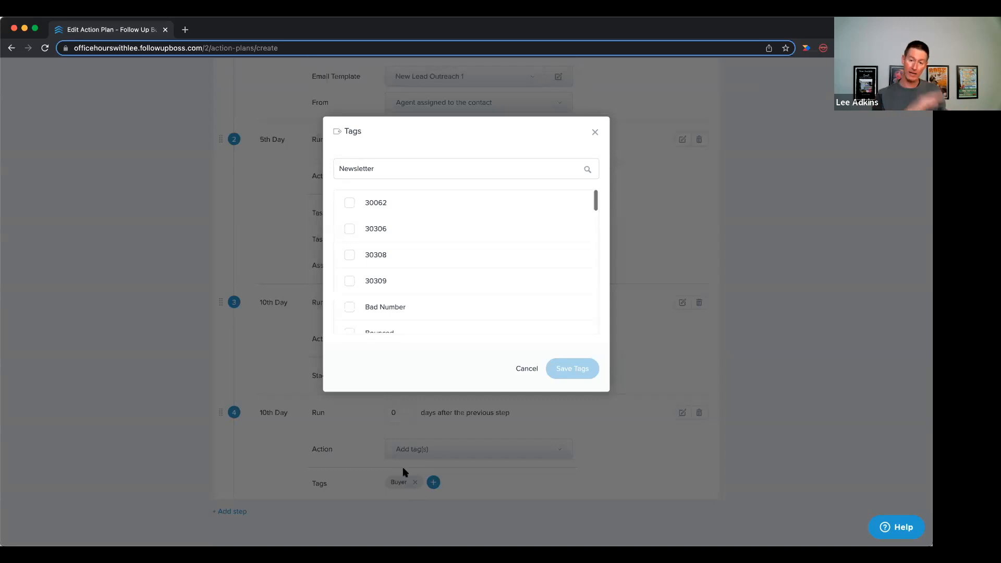
click(431, 203)
click(563, 373)
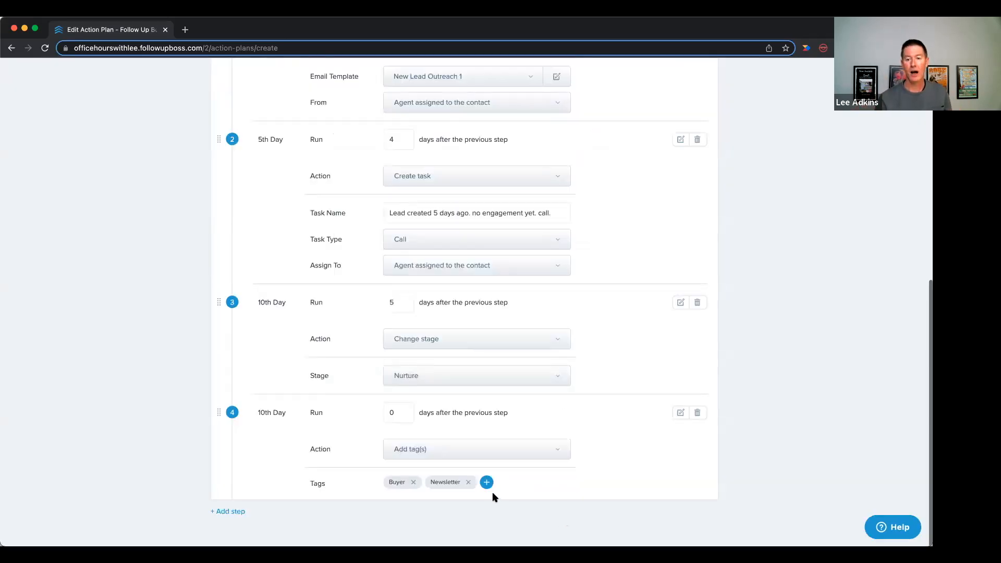
- Create a new tag "Anything Else" in the fourth step and save it alongside the Buyer and Newsletter tags
click(487, 483)
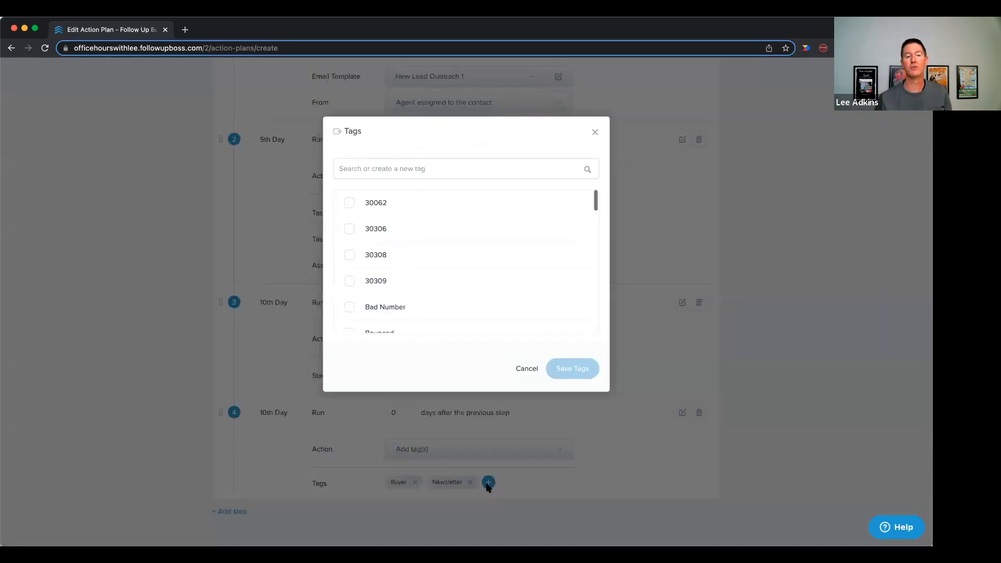
text(Anything Else)
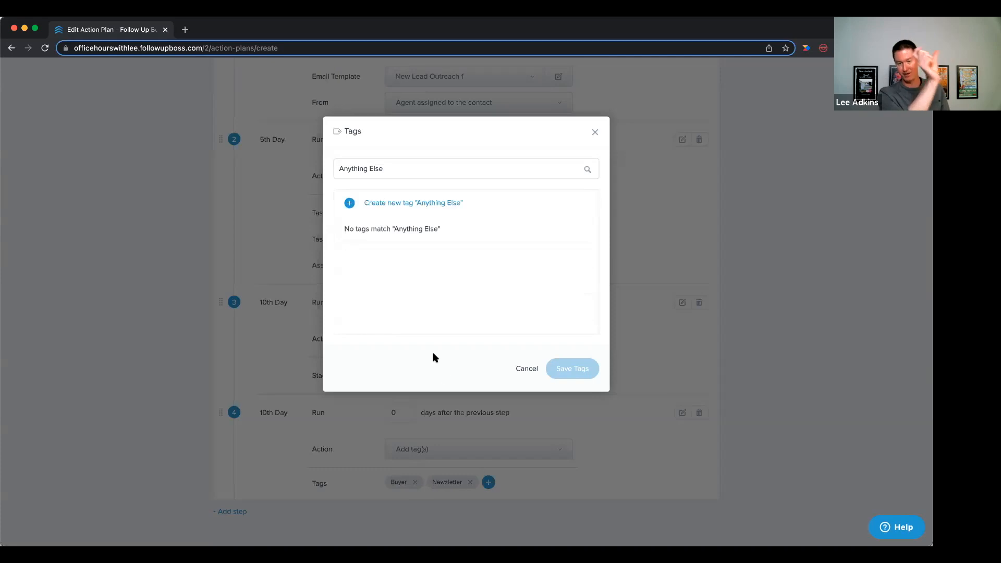
click(453, 210)
click(571, 371)
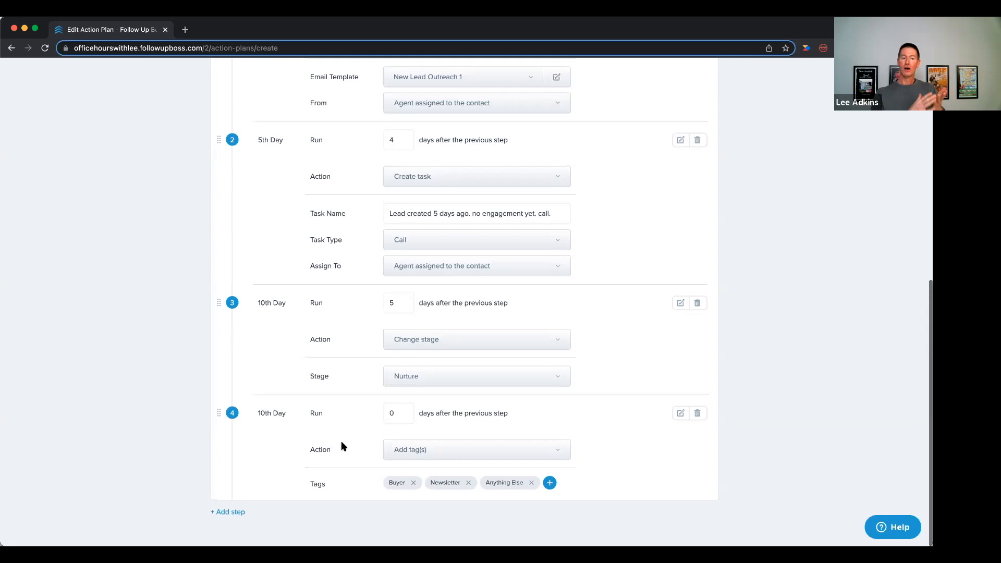
- Move the Add tag(s) step to the first position in the plan and save the action plan
scroll(341, 440, up, 1)
drag(220, 435, 268, 165)
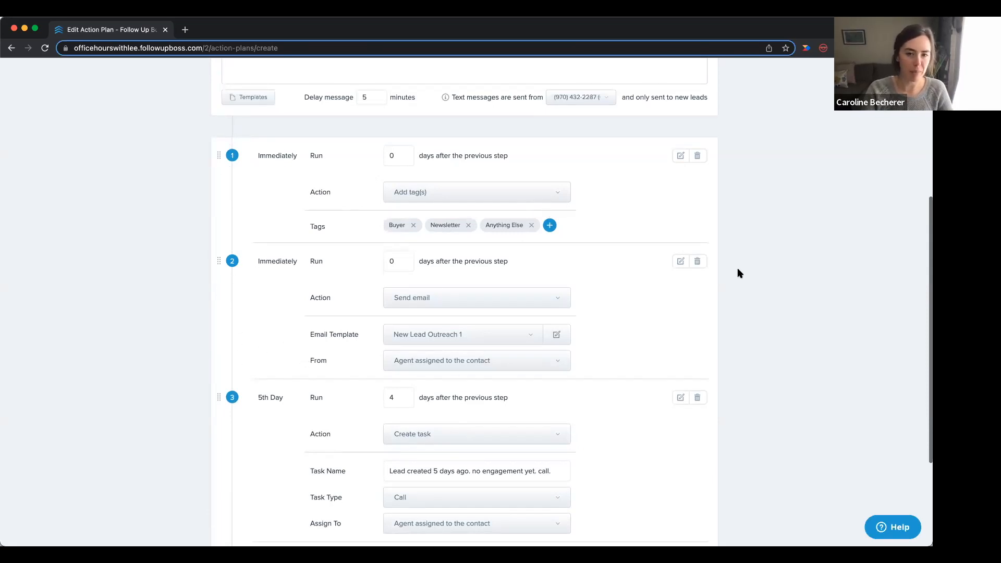
scroll(722, 268, down, 2)
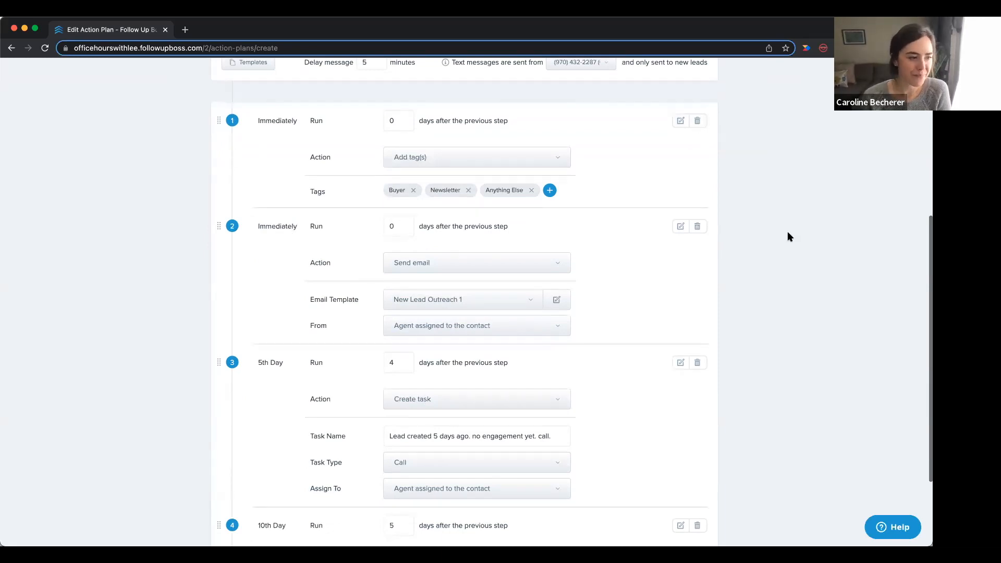
scroll(787, 233, up, 6)
click(705, 151)
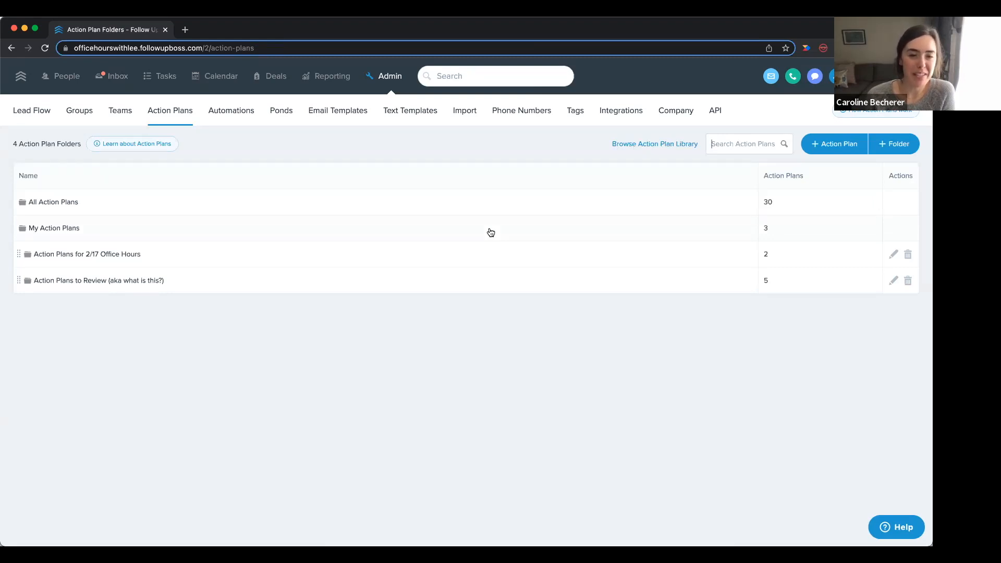
- Open the All Action Plans folder and look through the list of plans
click(600, 201)
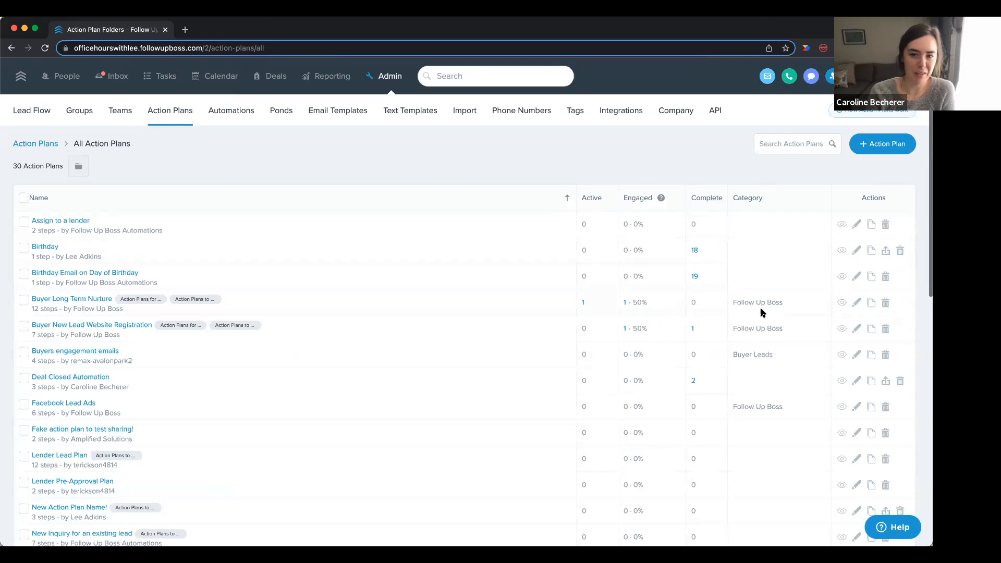
scroll(756, 339, down, 10)
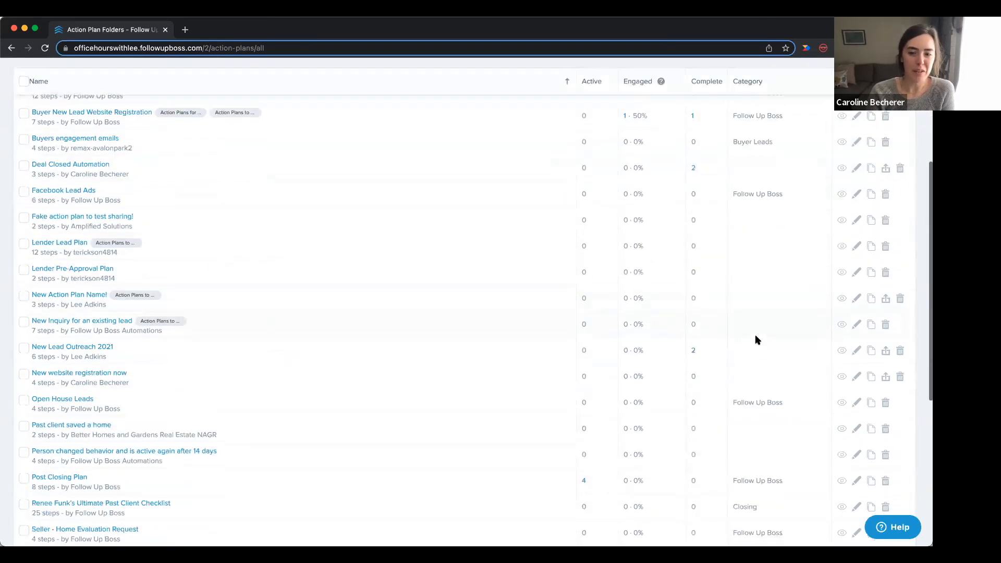
scroll(756, 339, down, 5)
scroll(756, 339, up, 10)
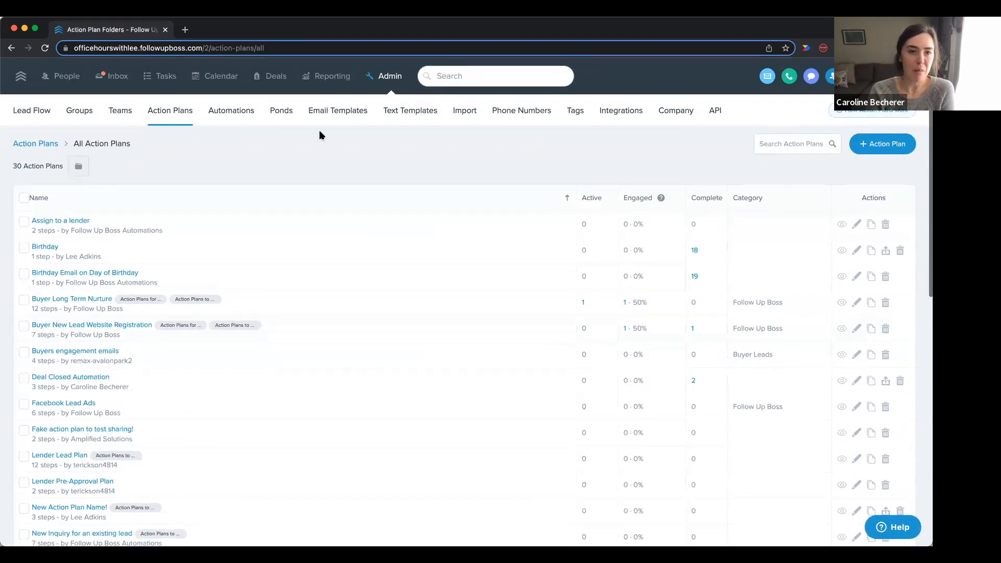
- Open the Buyer Leads category of the Action Plan Library
click(175, 119)
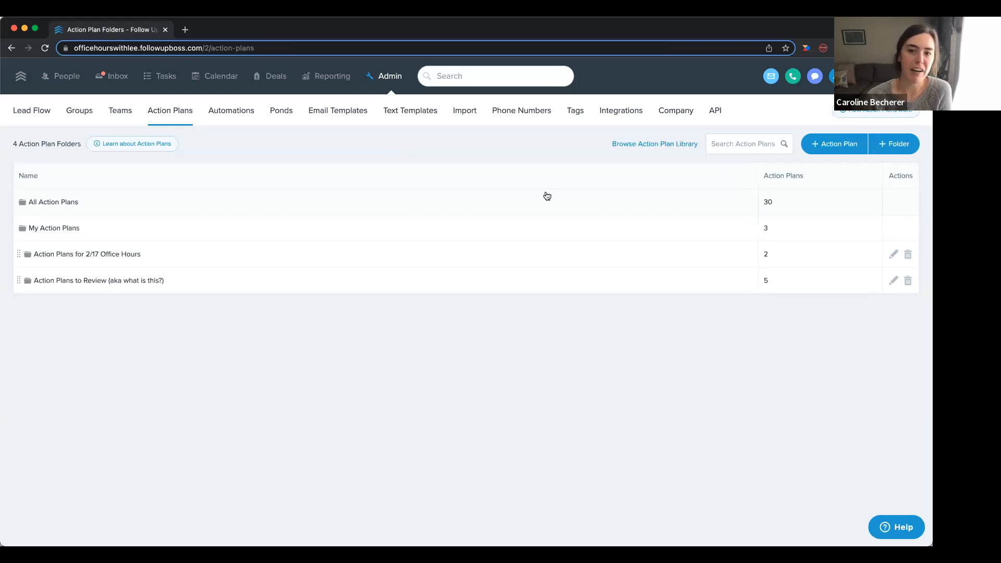
click(657, 144)
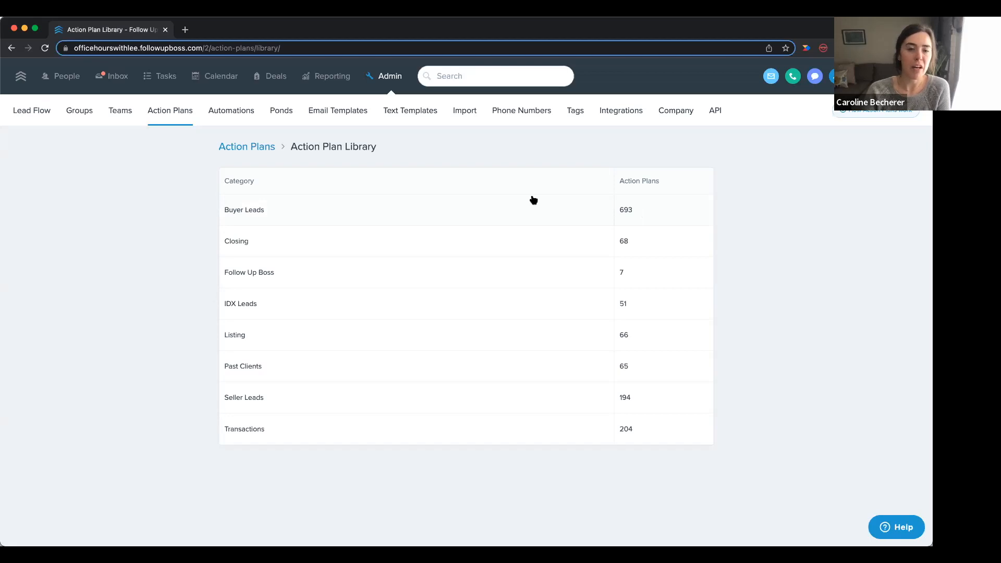
click(452, 205)
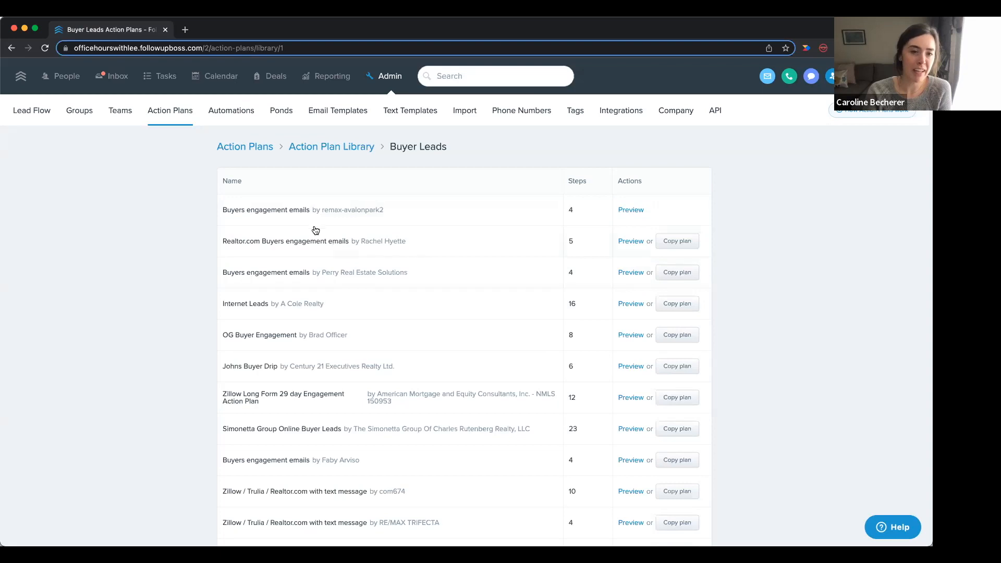
- Preview the "Realtor.com Buyers engagement emails" plan and read through its messages and delays
click(629, 242)
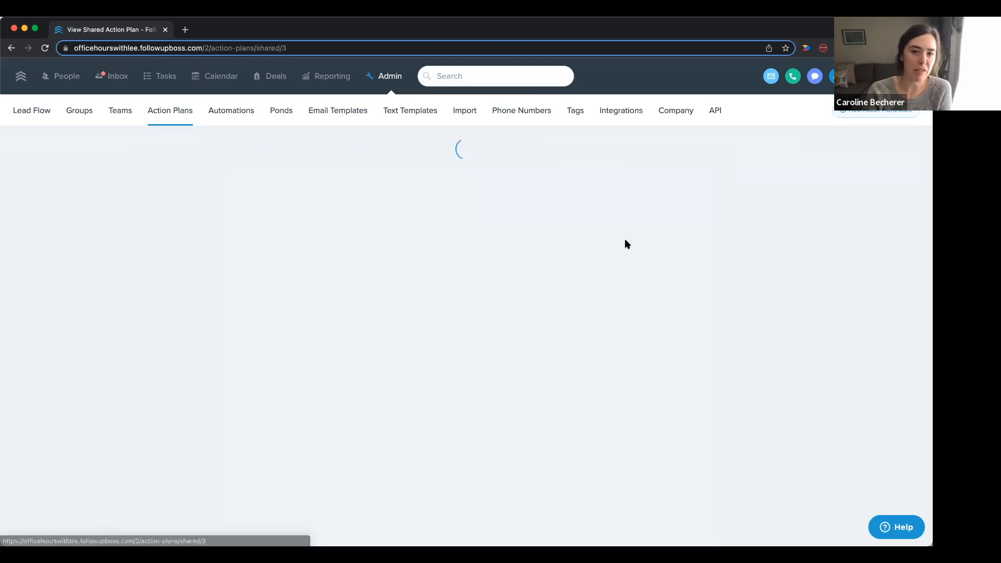
scroll(581, 264, down, 1)
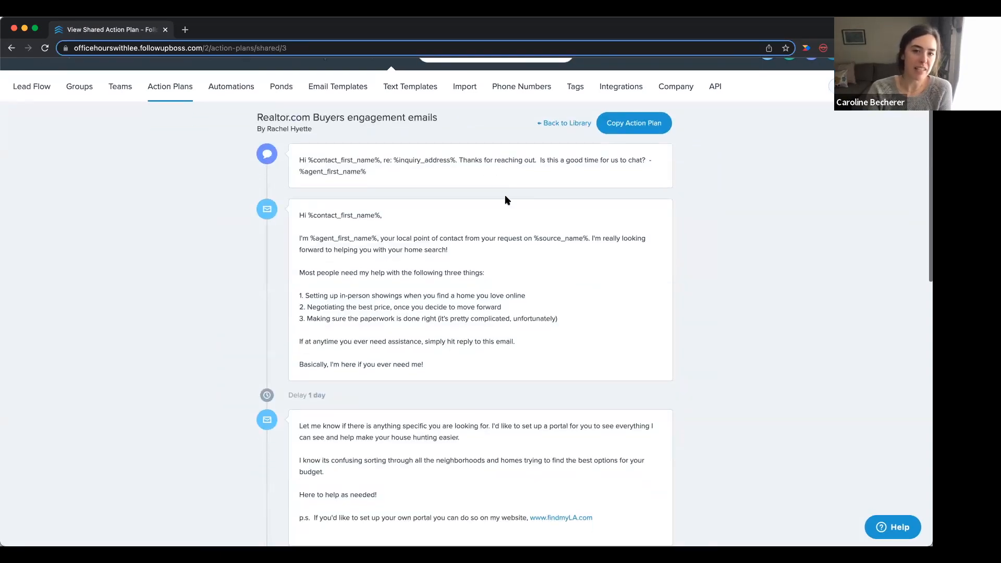
scroll(541, 352, down, 5)
scroll(542, 355, down, 6)
scroll(541, 353, up, 12)
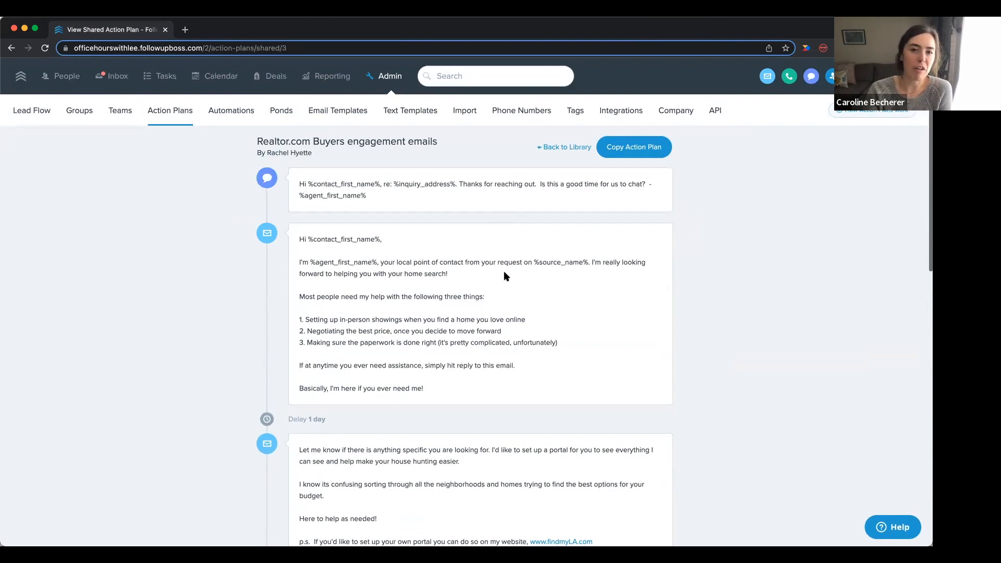
- Return to the Buyer Leads list and preview the "Buyers engagement emails" plan by Perry Real Estate Solutions
click(547, 149)
scroll(360, 442, down, 2)
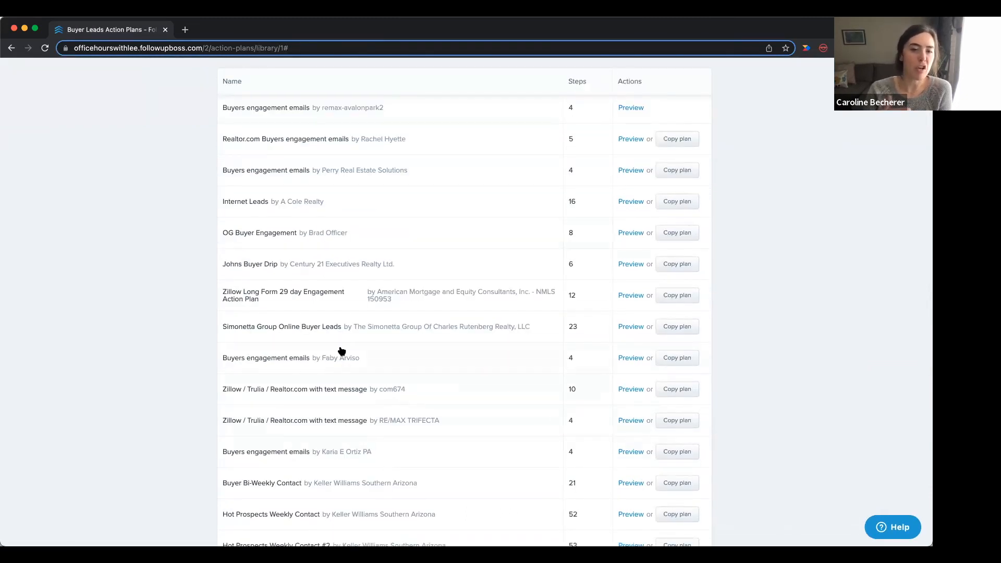
scroll(302, 276, up, 1)
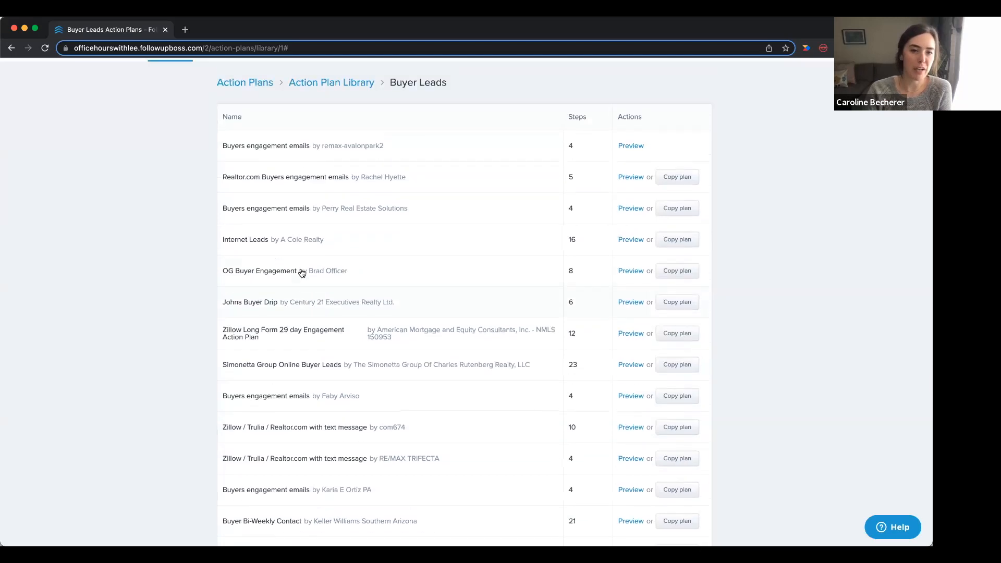
click(280, 209)
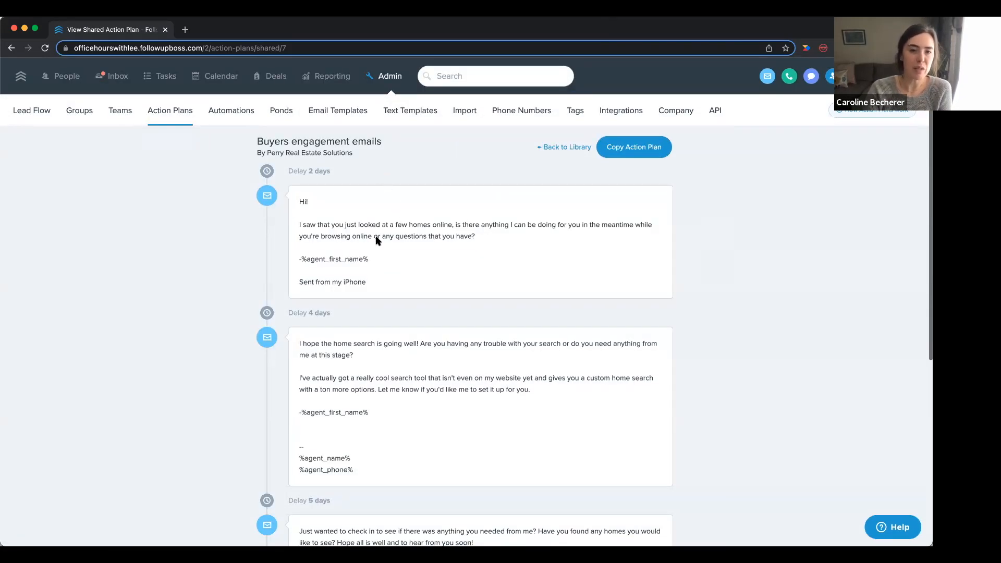
scroll(380, 352, down, 3)
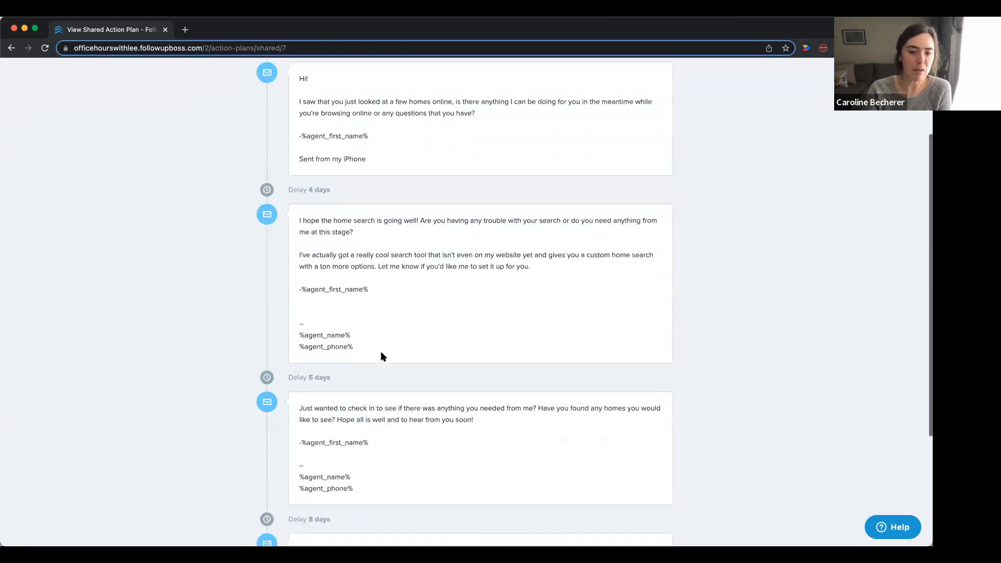
scroll(393, 417, down, 4)
scroll(393, 418, up, 5)
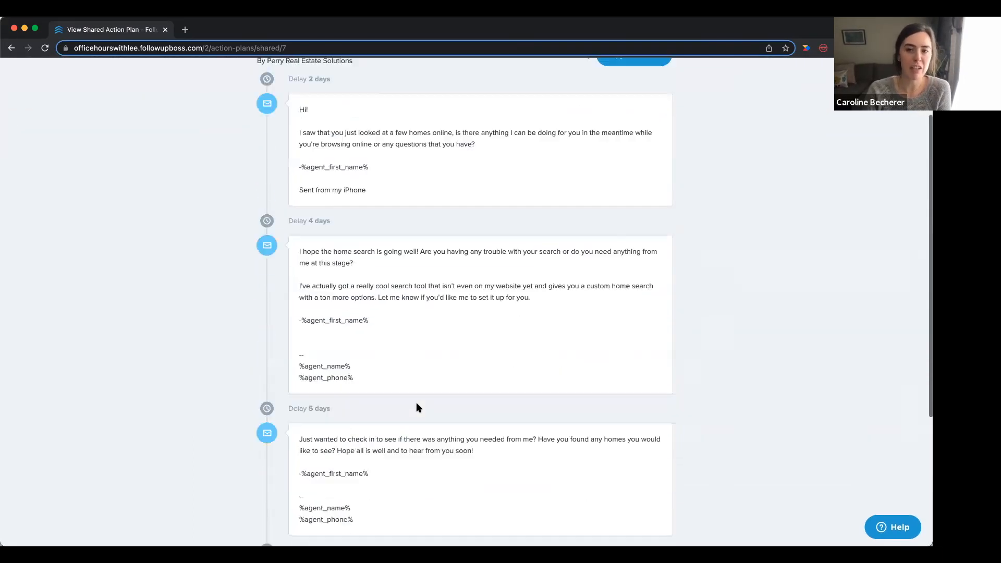
scroll(416, 407, up, 2)
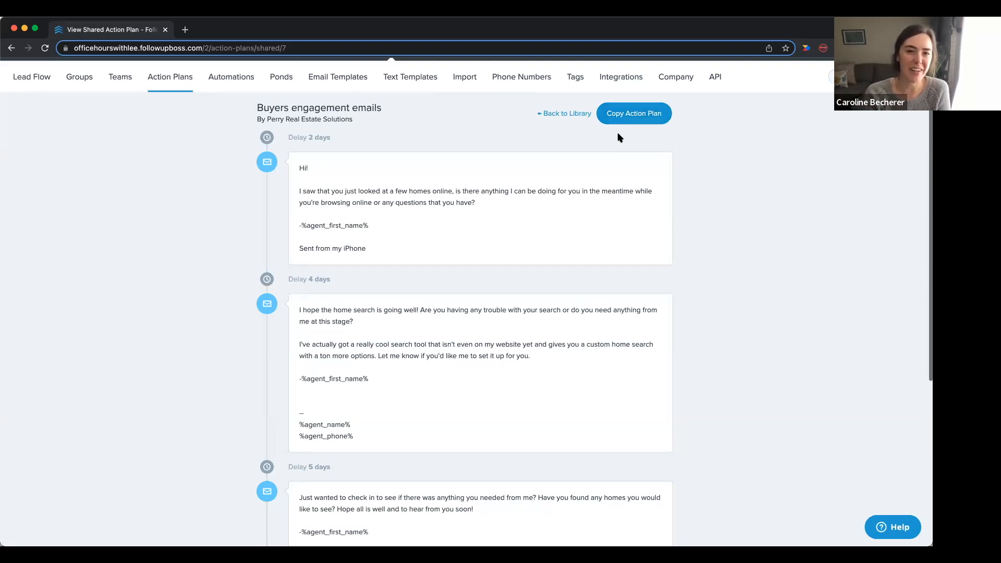
- Go back to the library's category overview and reopen Buyer Leads to look over its plans
click(564, 119)
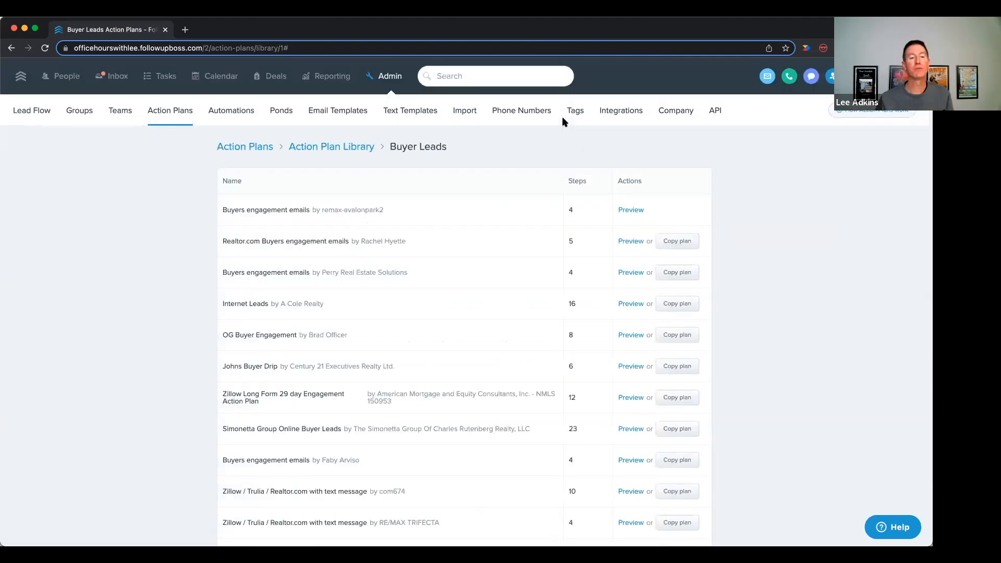
click(353, 151)
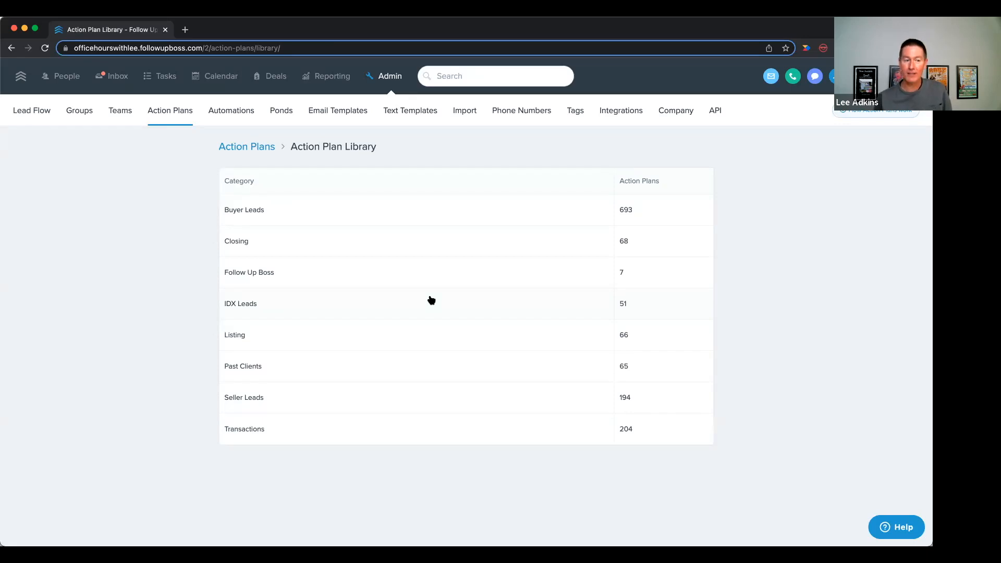
click(273, 214)
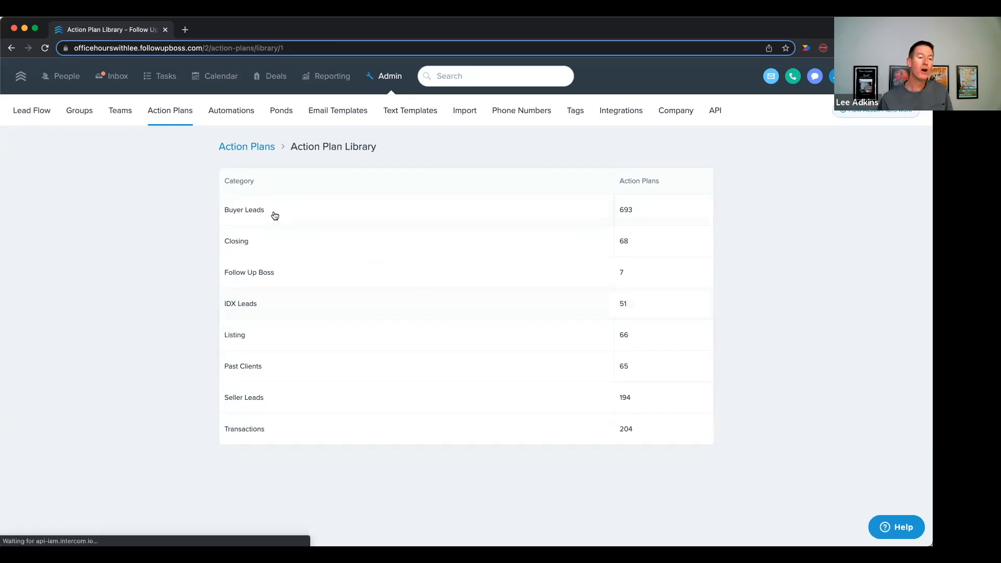
scroll(349, 306, down, 1)
scroll(349, 306, down, 3)
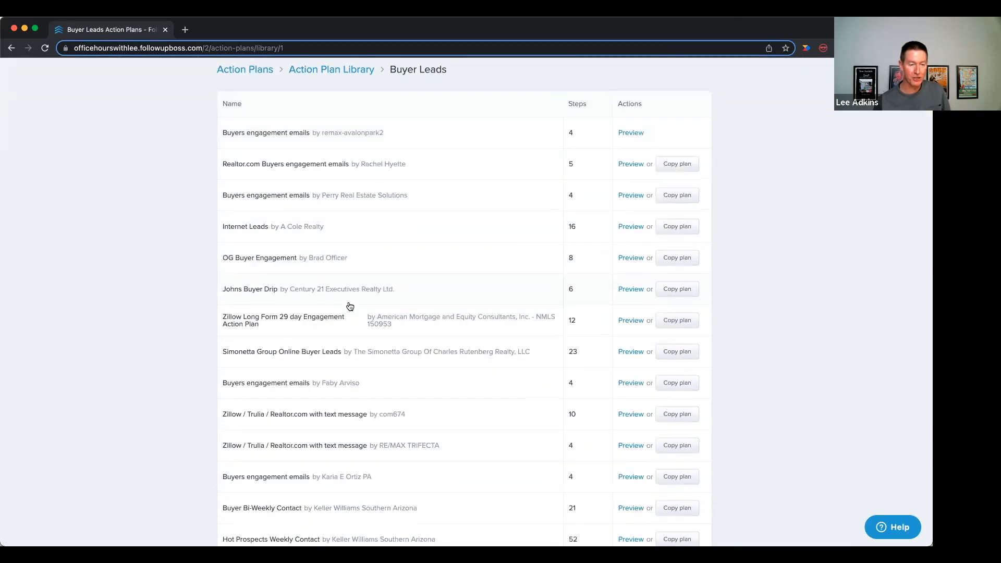
scroll(350, 306, up, 3)
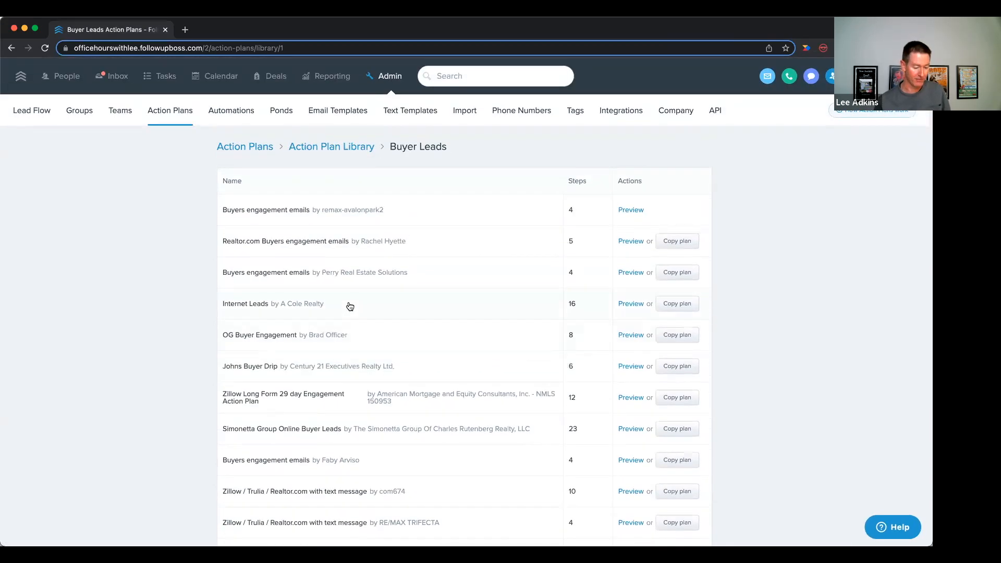
- Search the Buyer Leads page for "spanish" and clear the search term
key(ctrl+f)
text(spanish)
key(BackSpace)
key(BackSpace)
key(BackSpace)
key(BackSpace)
key(BackSpace)
key(BackSpace)
key(BackSpace)
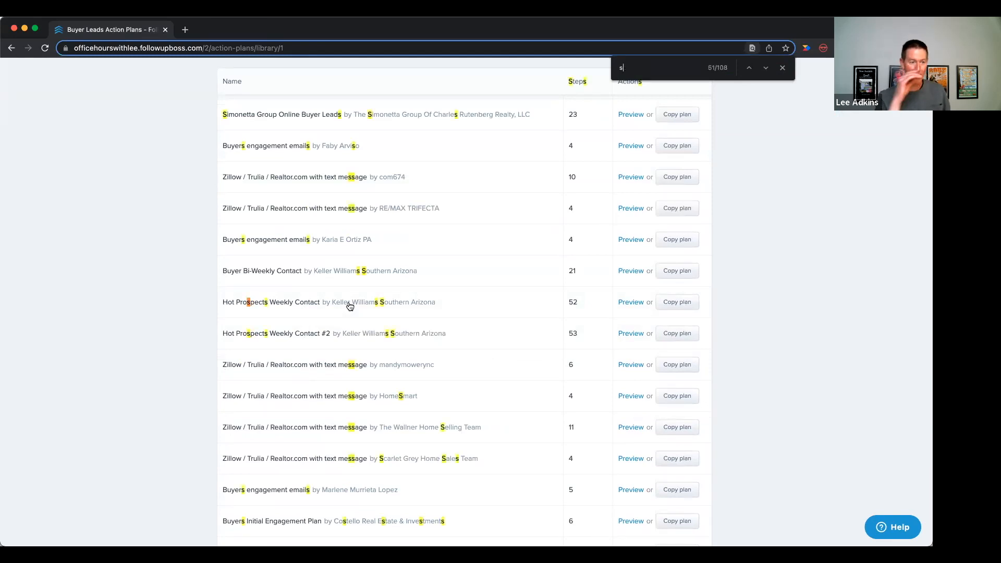
- Search the Buyer Leads page for "espa" and empty the search field again
text(espan)
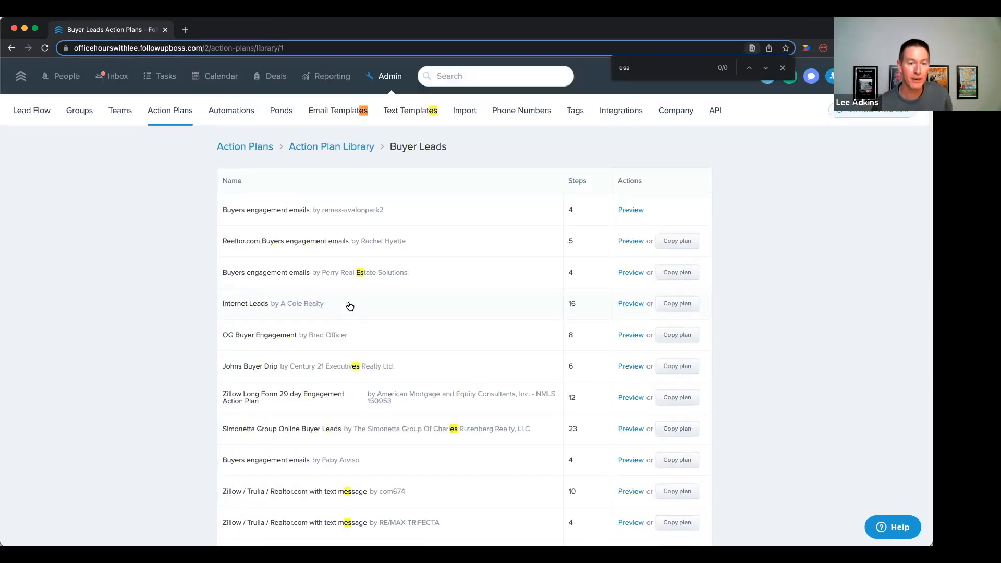
key(BackSpace)
key(BackSpace)
key(BackSpace)
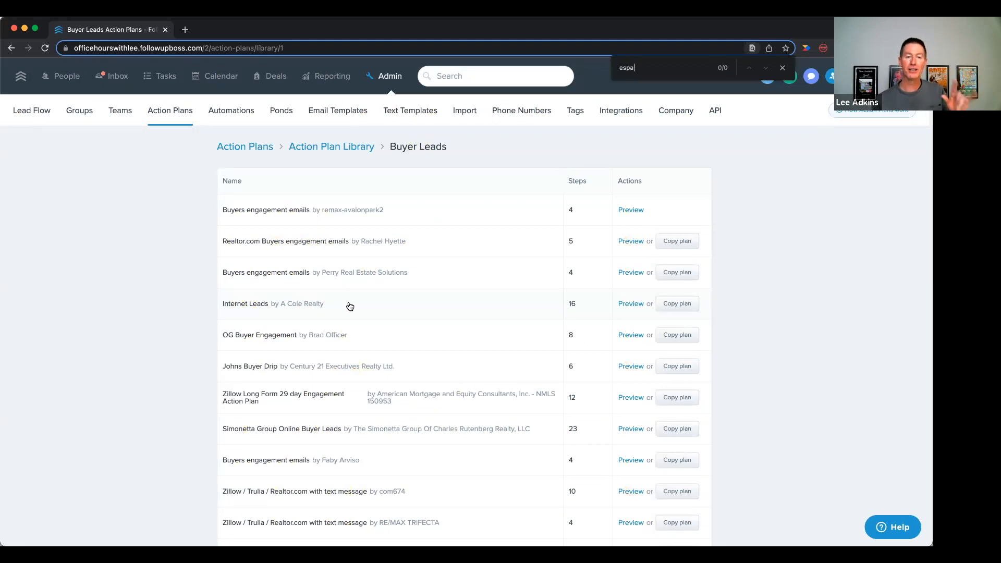
key(BackSpace)
key(BackSpace)
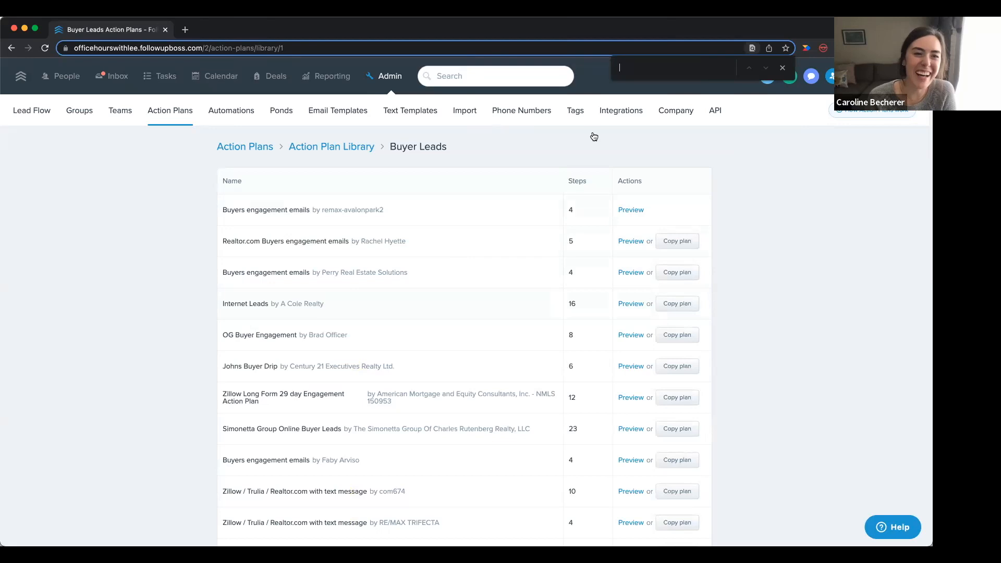
- Look further through the Buyer Leads plans and return to the account's All Action Plans list
scroll(449, 273, down, 10)
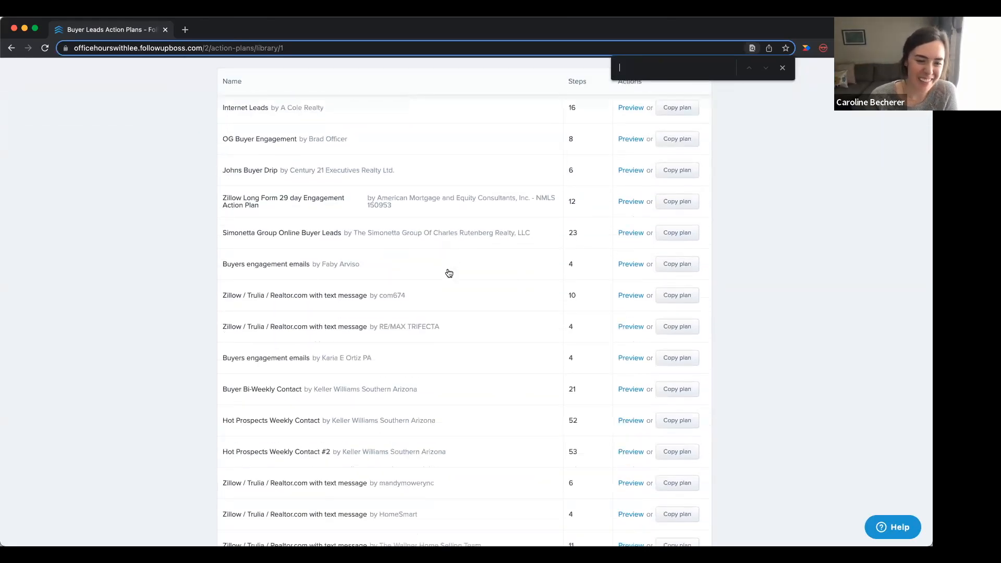
scroll(449, 273, down, 15)
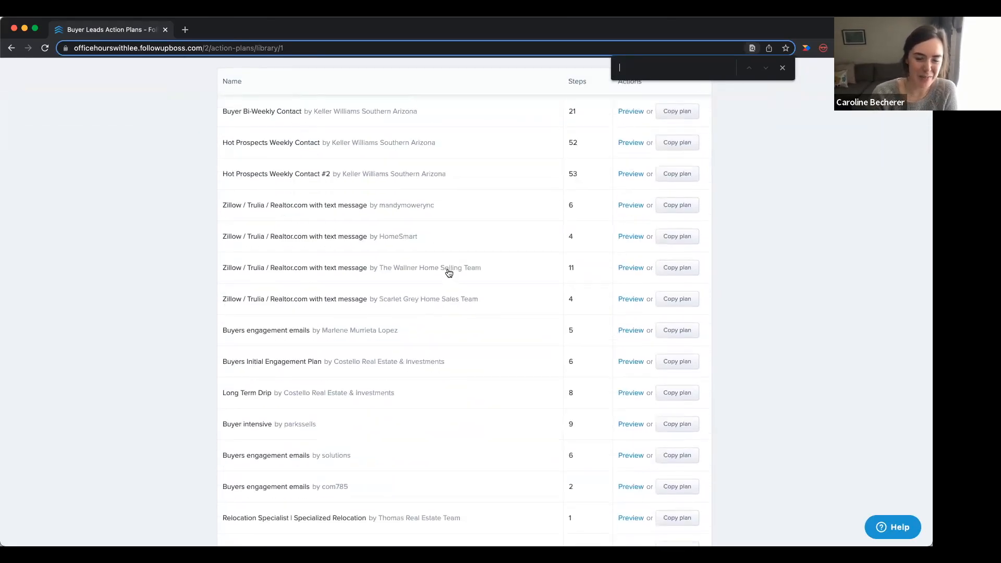
scroll(449, 273, up, 20)
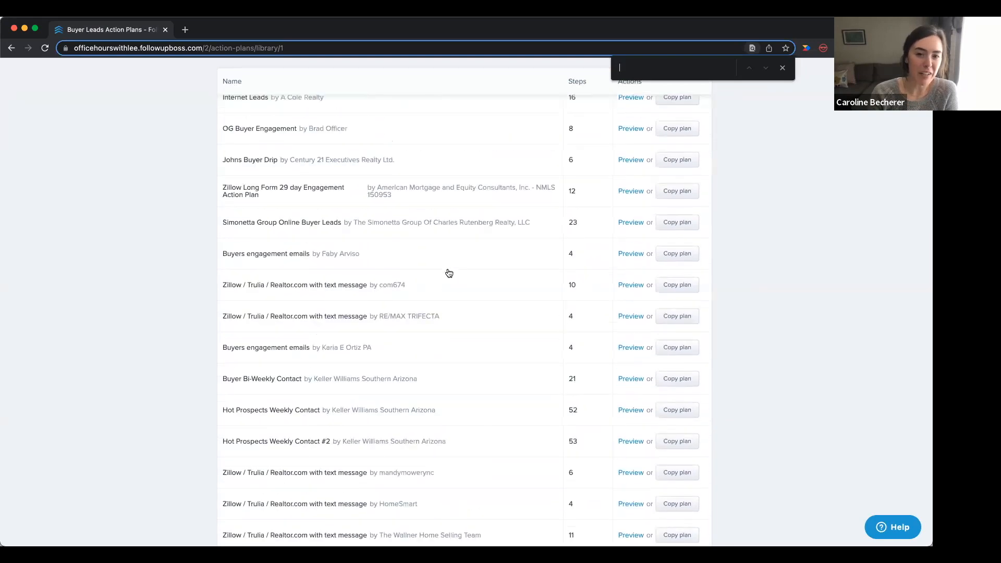
scroll(449, 273, up, 2)
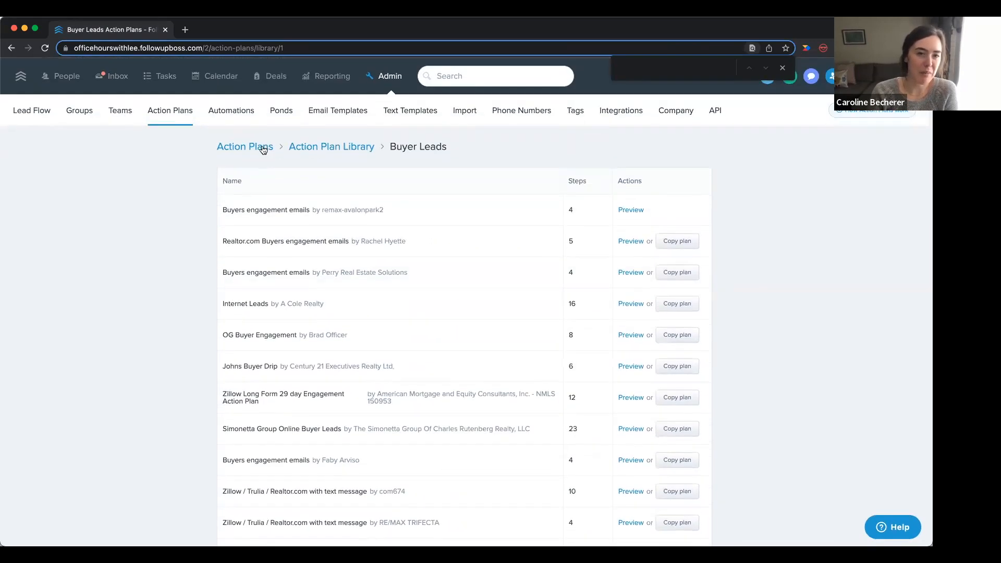
click(262, 149)
click(290, 204)
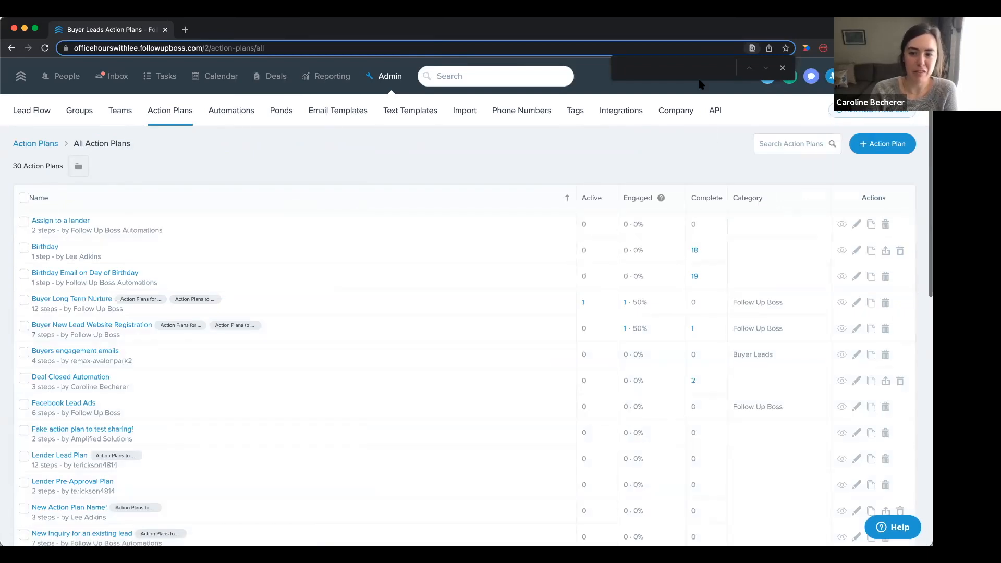
- Check the community sharing categories for the Deal Closed Automation plan, leave its sharing unchanged, and dismiss the page search
click(888, 383)
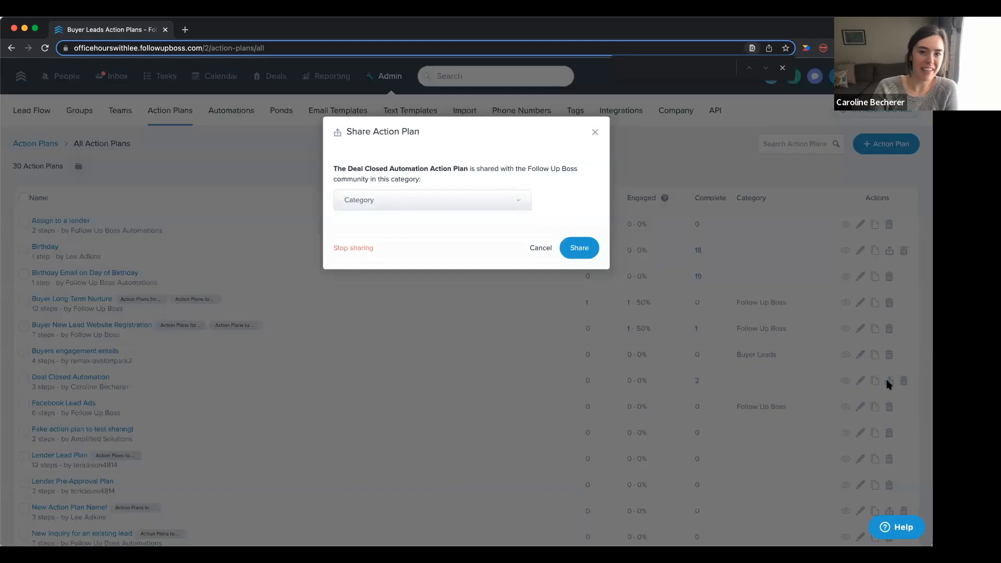
click(469, 201)
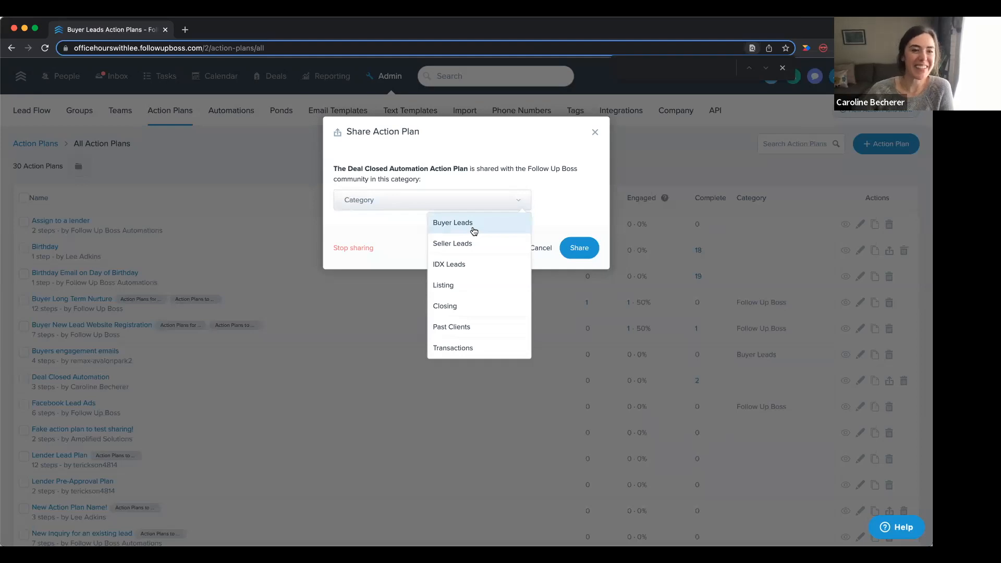
click(595, 132)
click(595, 132)
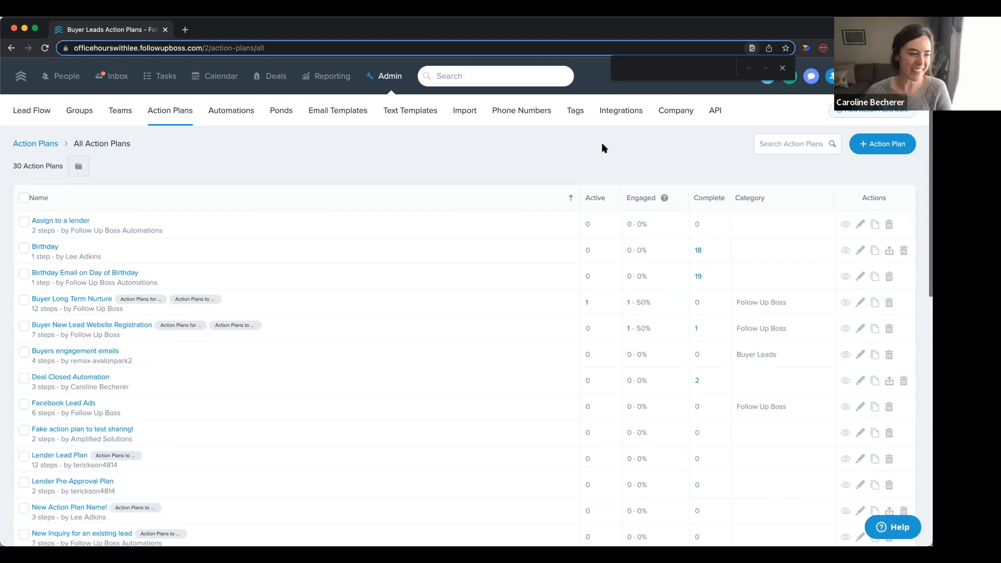
click(782, 68)
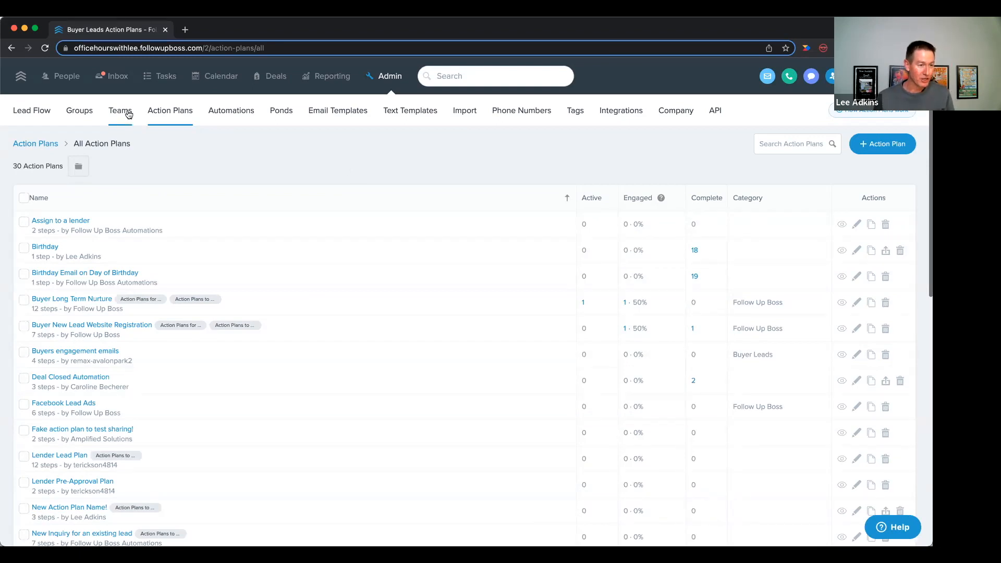
- In Lead Flow, assign the "New website registration now" plan from My Action Plans to the Website lead source
click(39, 114)
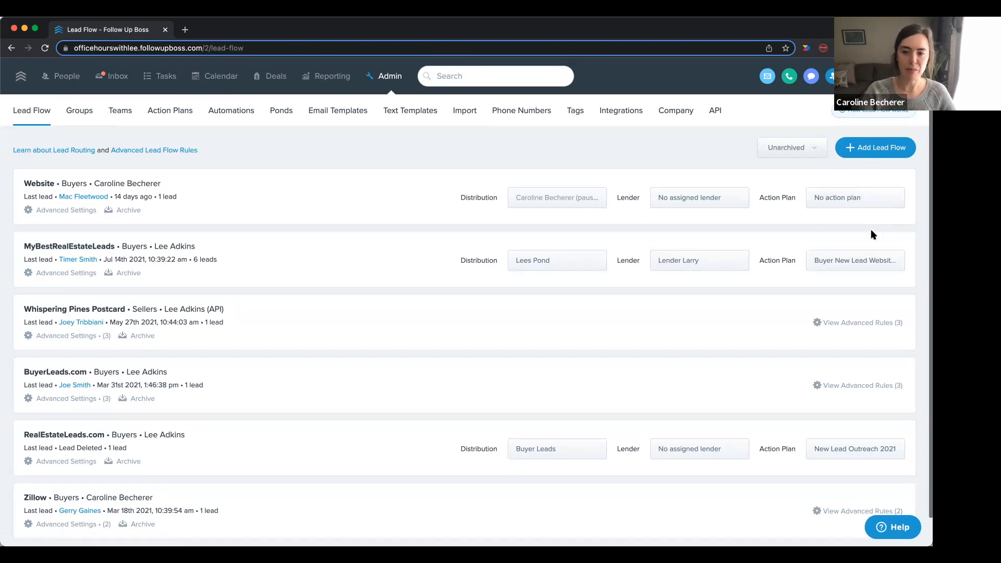
click(837, 208)
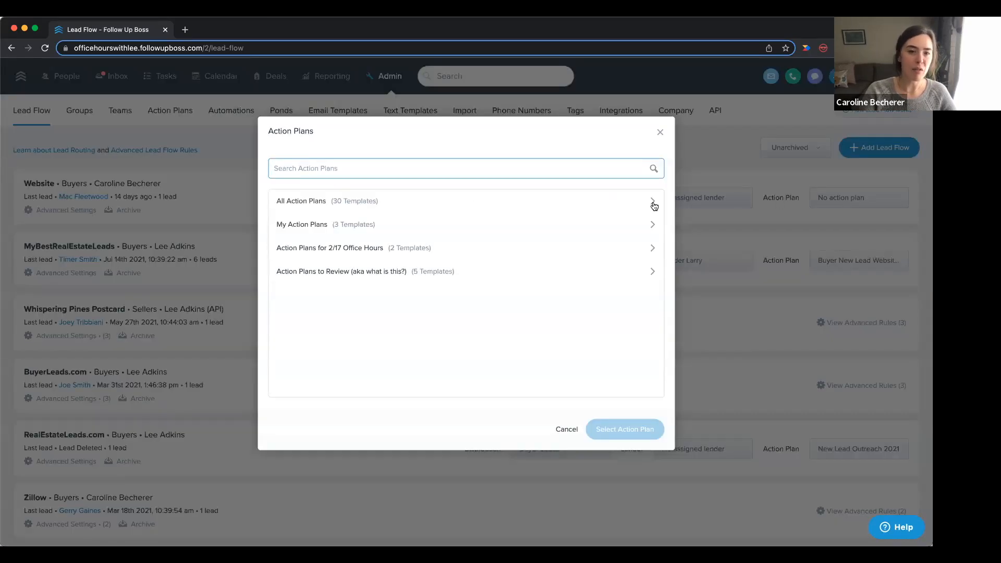
click(539, 223)
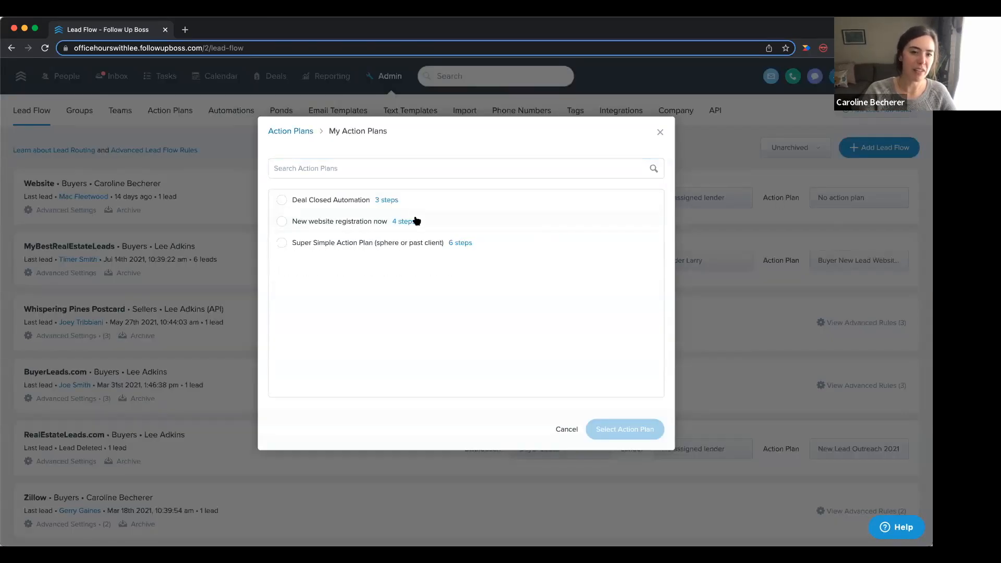
click(433, 229)
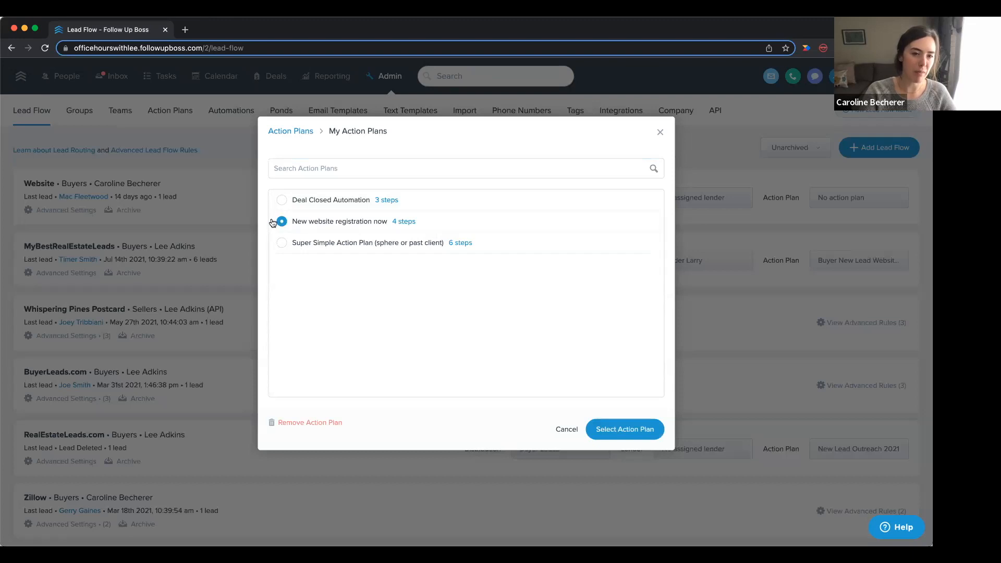
click(594, 422)
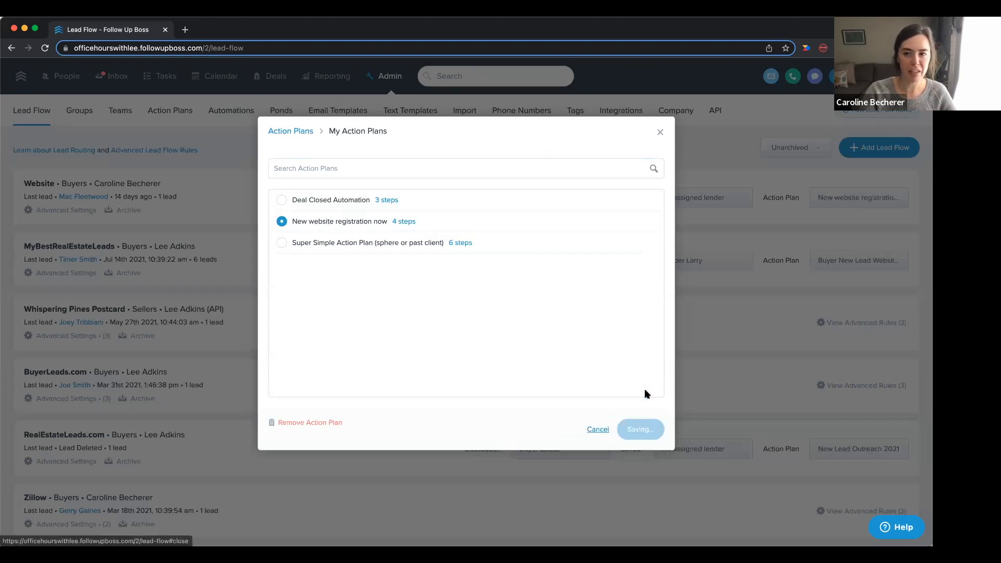
drag(24, 185, 53, 186)
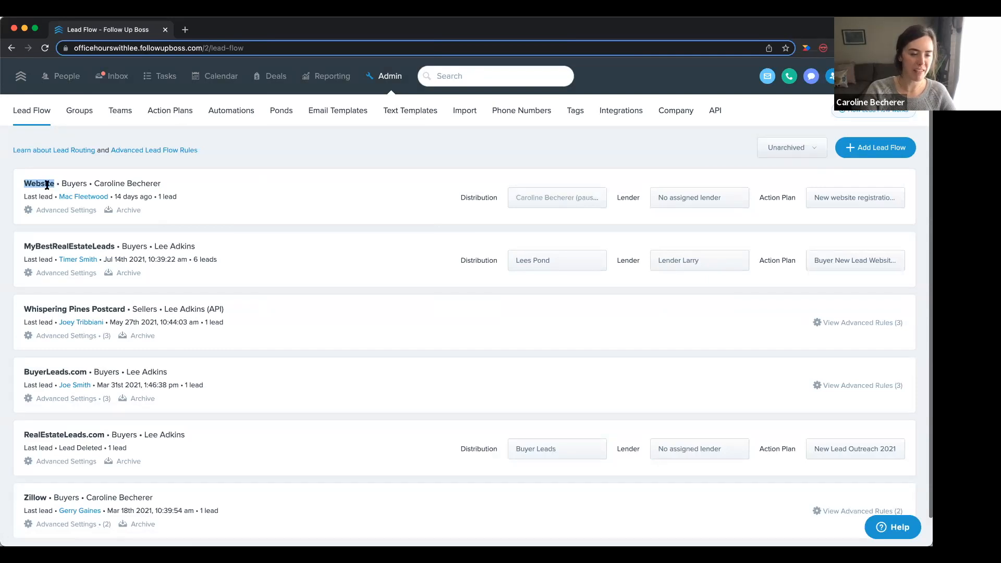
click(836, 215)
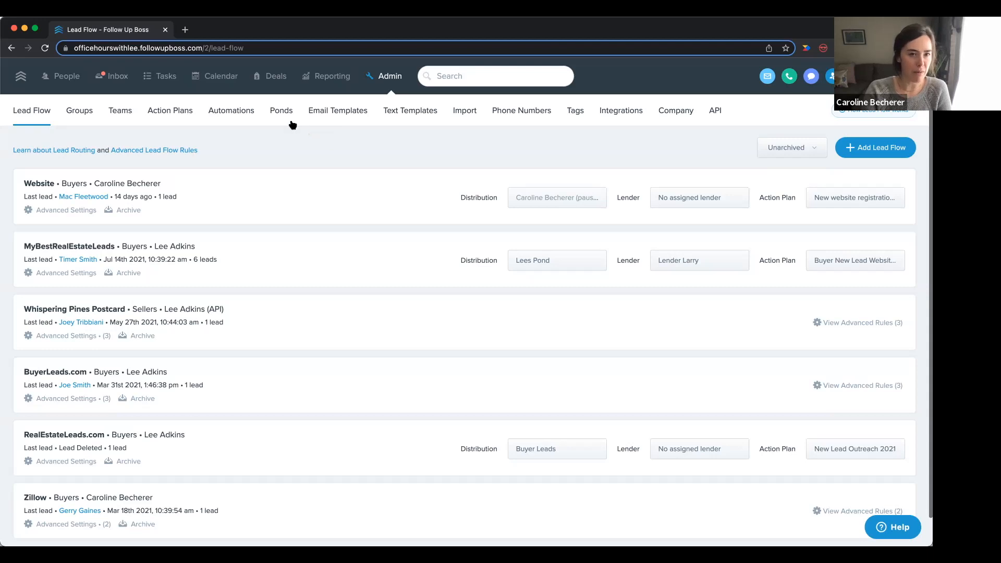
- Open the Buyer Long Term Nurture Automation and look at its stage-change trigger
click(241, 116)
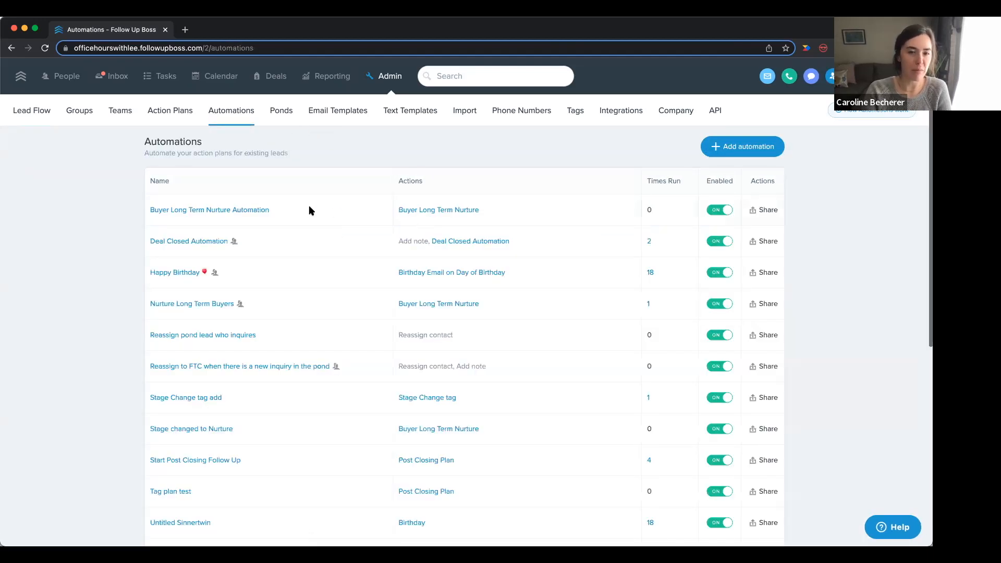
click(251, 211)
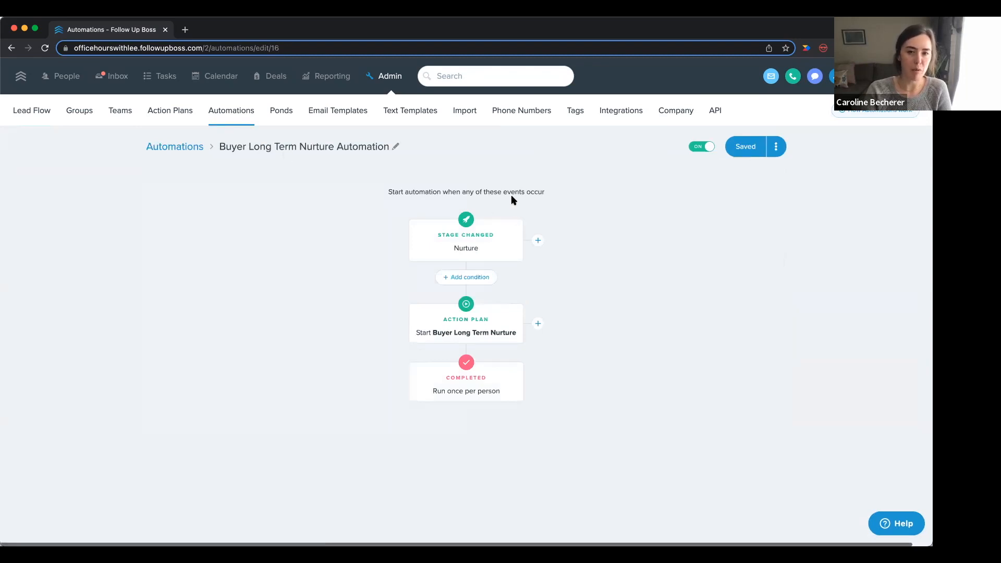
mouse_move(499, 224)
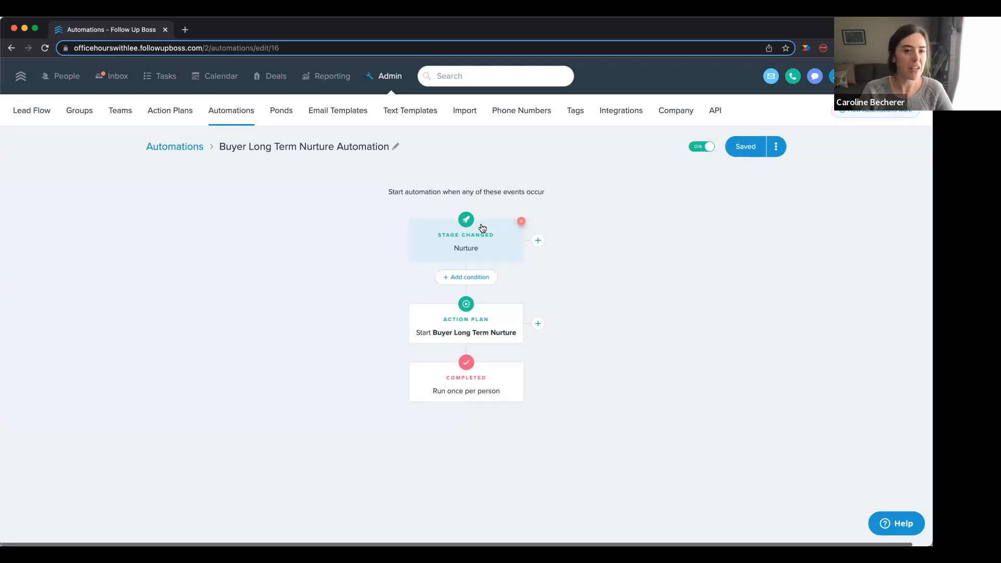
- Activate the Super Simple Action Plan (sphere or past client) on the first recently viewed contact, and pause that plan
click(459, 77)
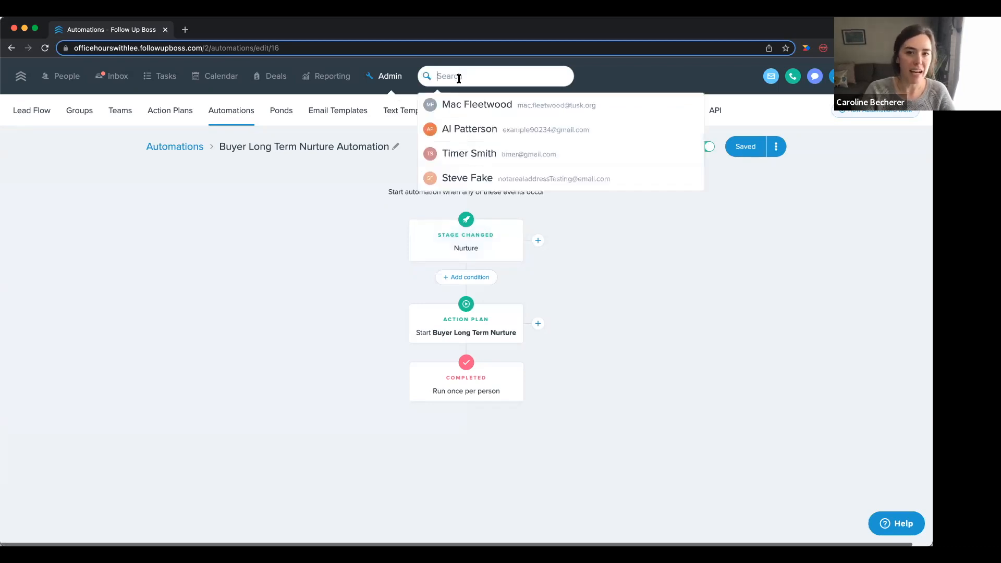
click(464, 104)
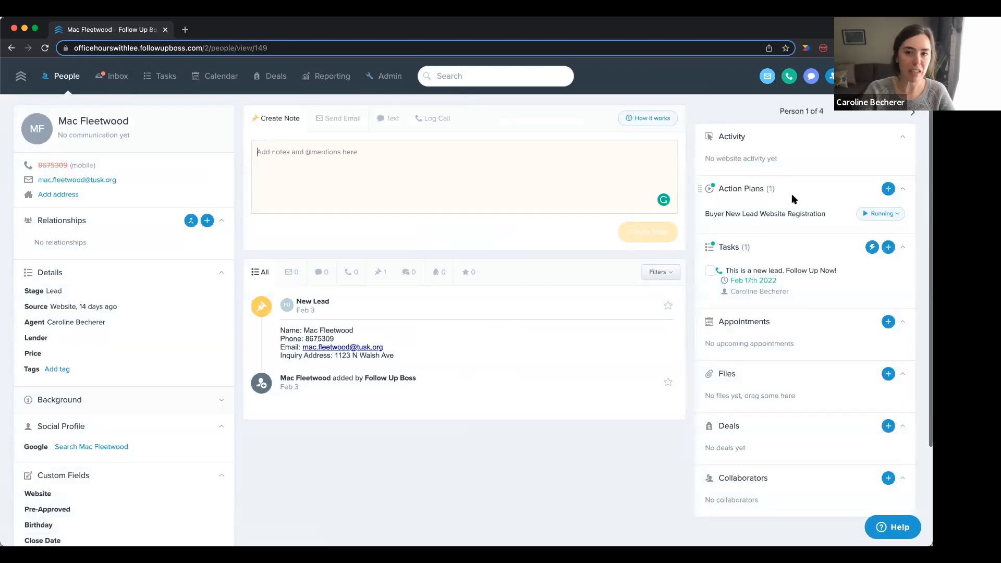
click(888, 191)
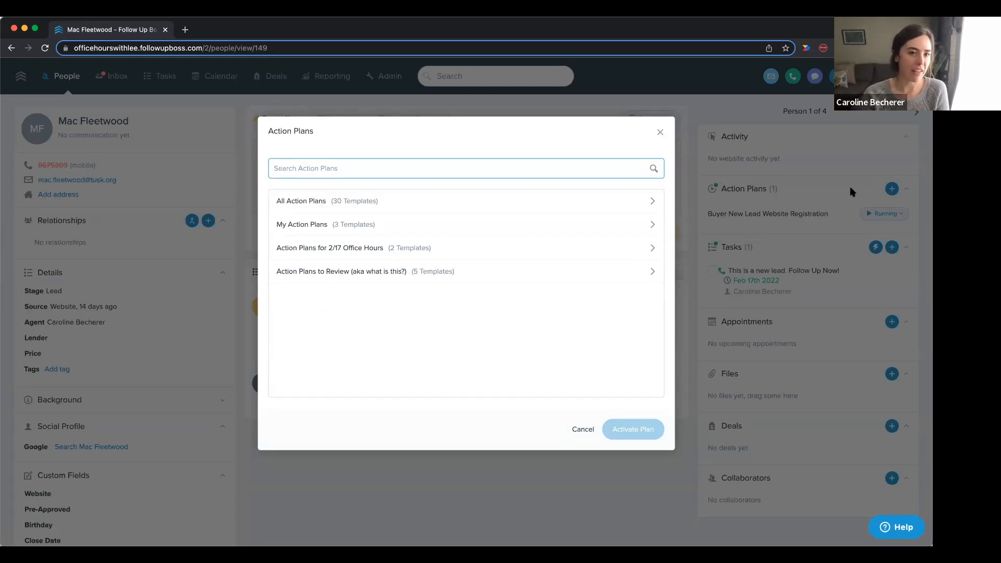
click(565, 222)
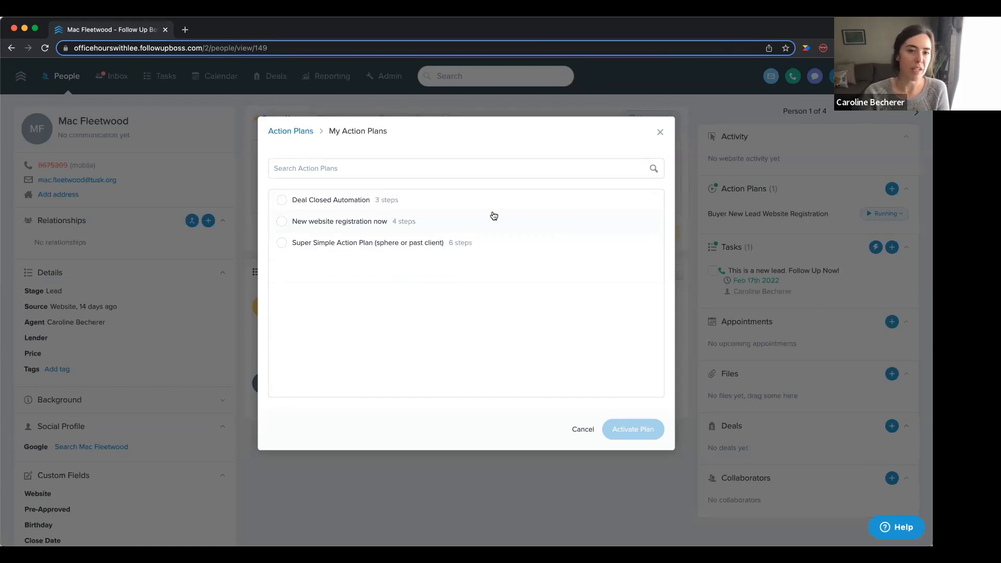
click(433, 246)
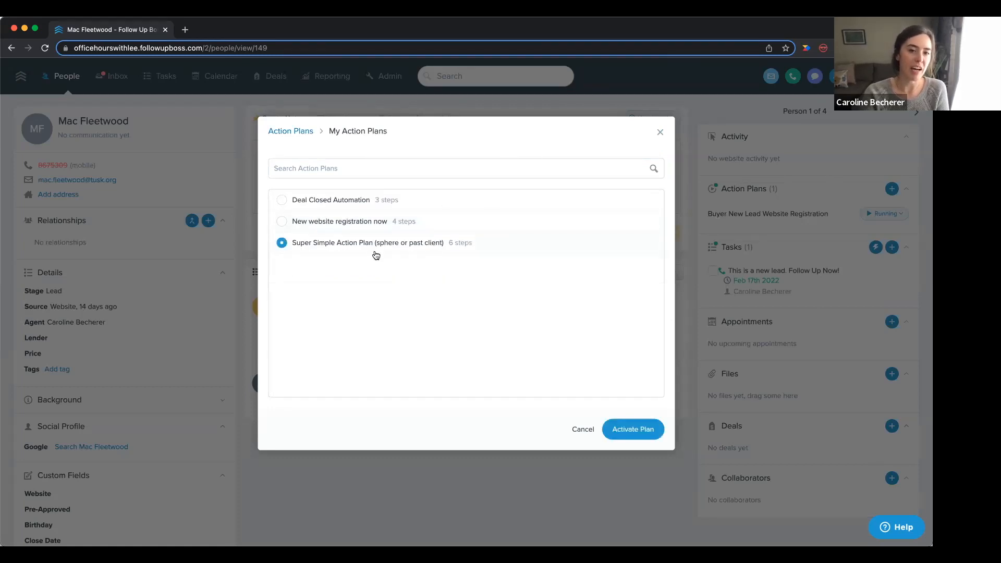
click(632, 429)
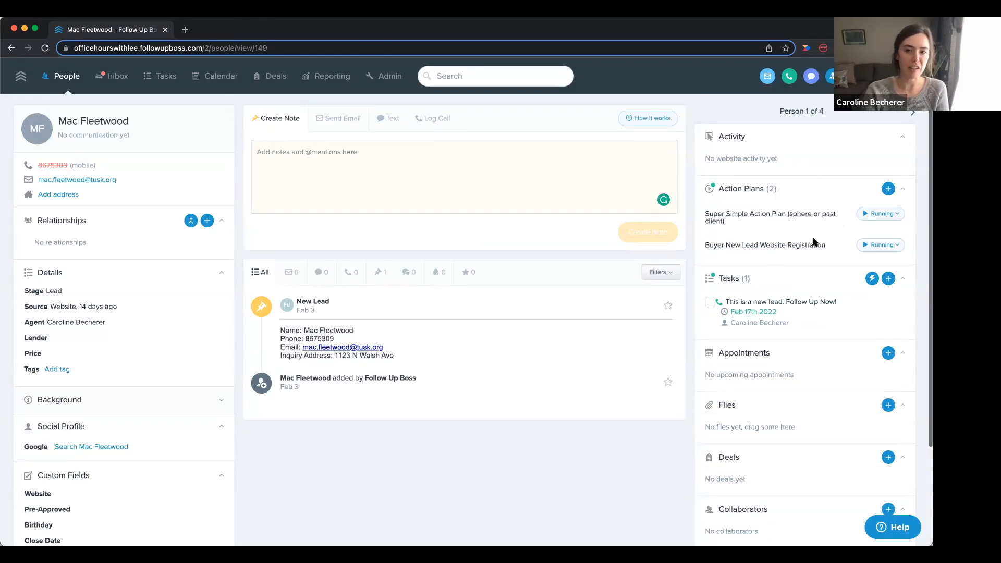
click(882, 216)
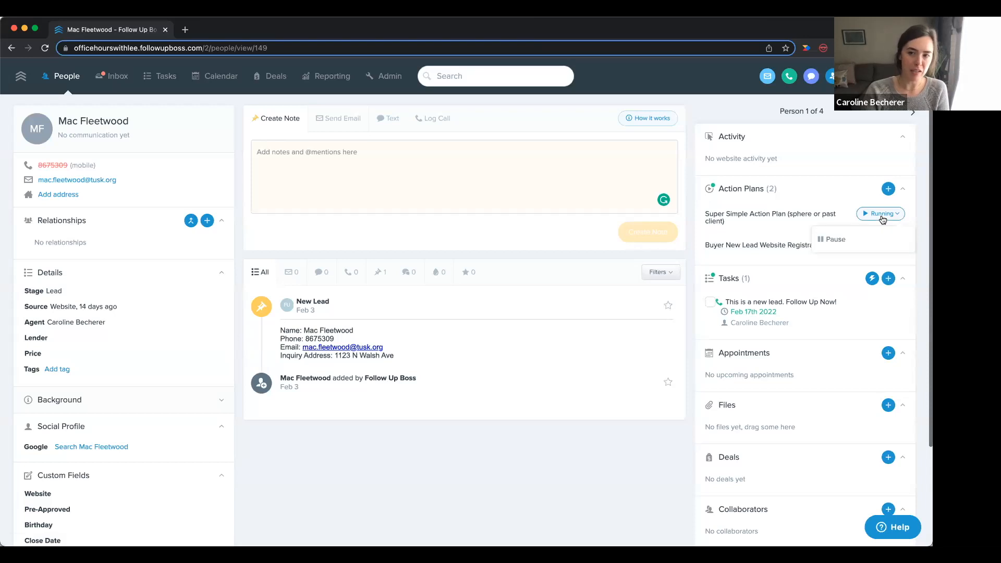
click(879, 239)
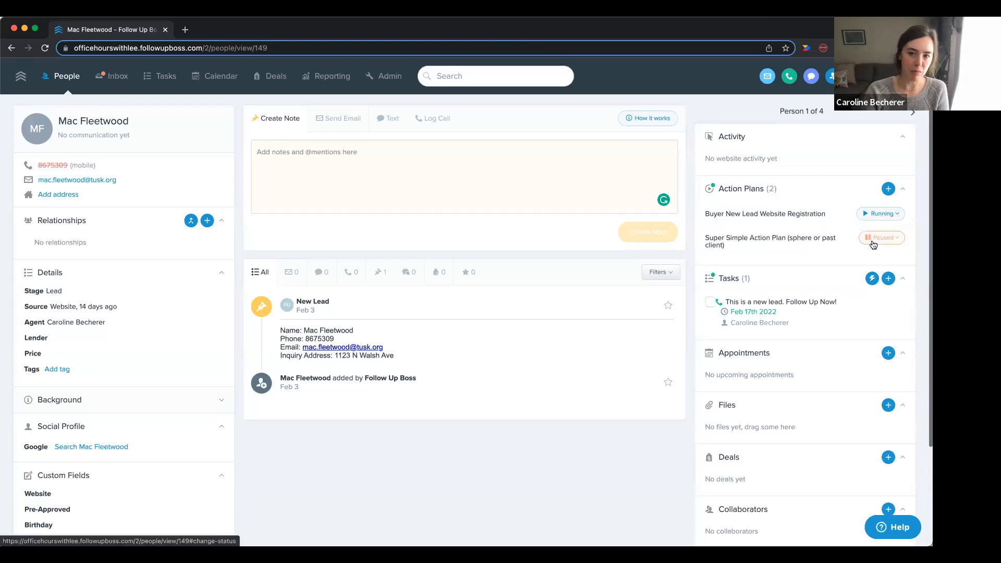
- Examine the past and upcoming steps of the contact's Buyer New Lead Website Registration plan, and check the plan folders available for adding
click(804, 218)
click(481, 246)
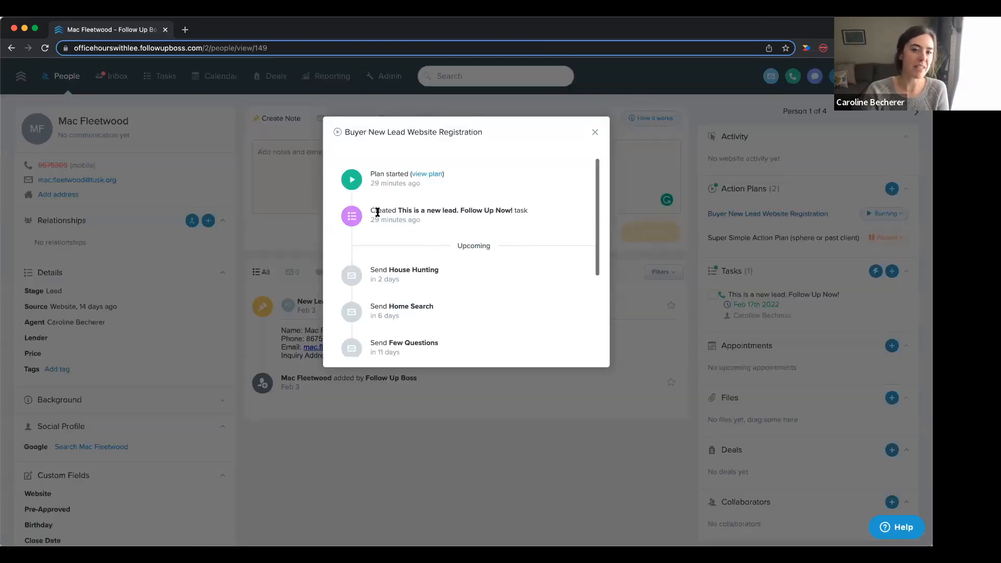
drag(371, 207, 468, 223)
click(485, 224)
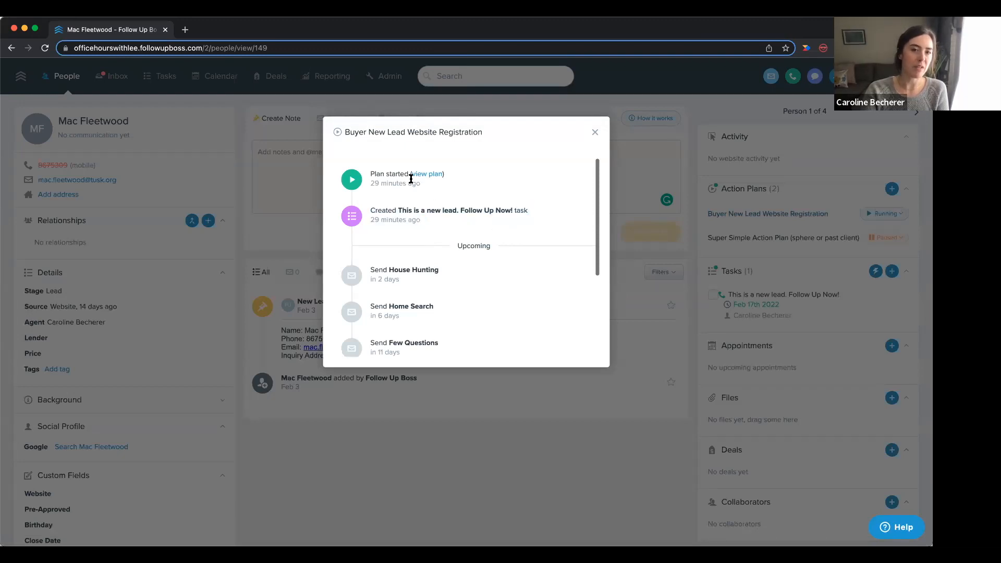
drag(375, 210, 481, 213)
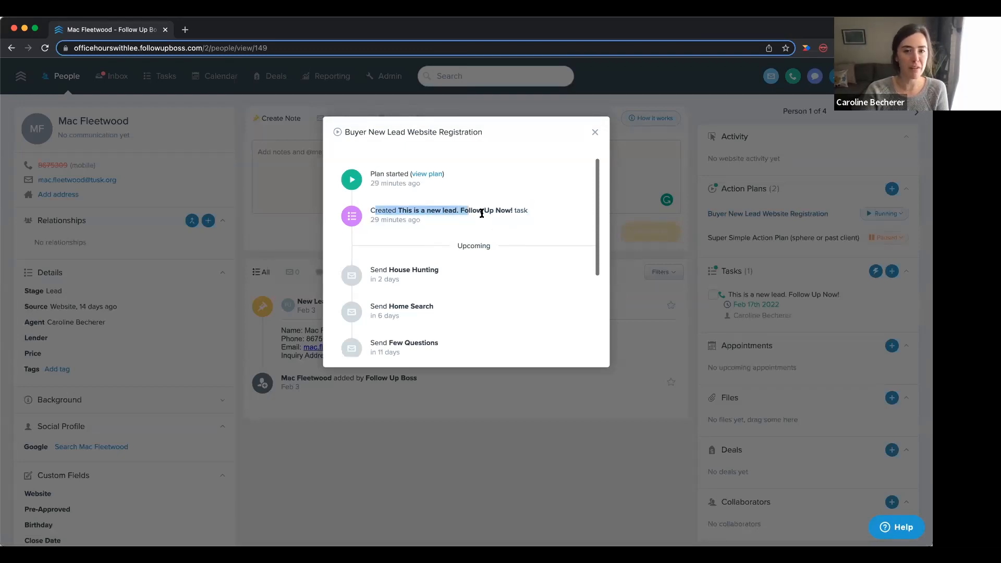
click(485, 214)
scroll(426, 251, down, 3)
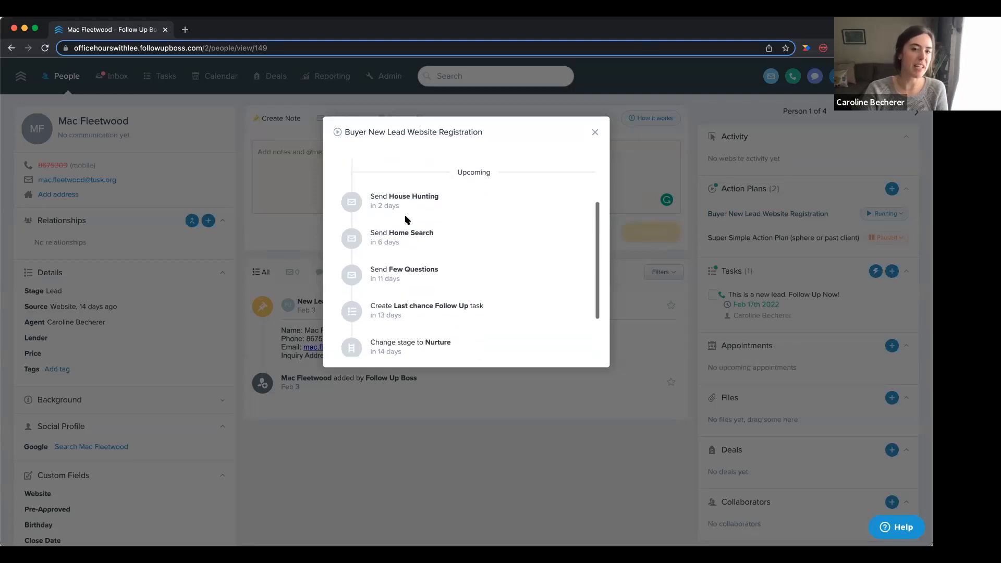
scroll(422, 279, down, 3)
scroll(424, 279, up, 5)
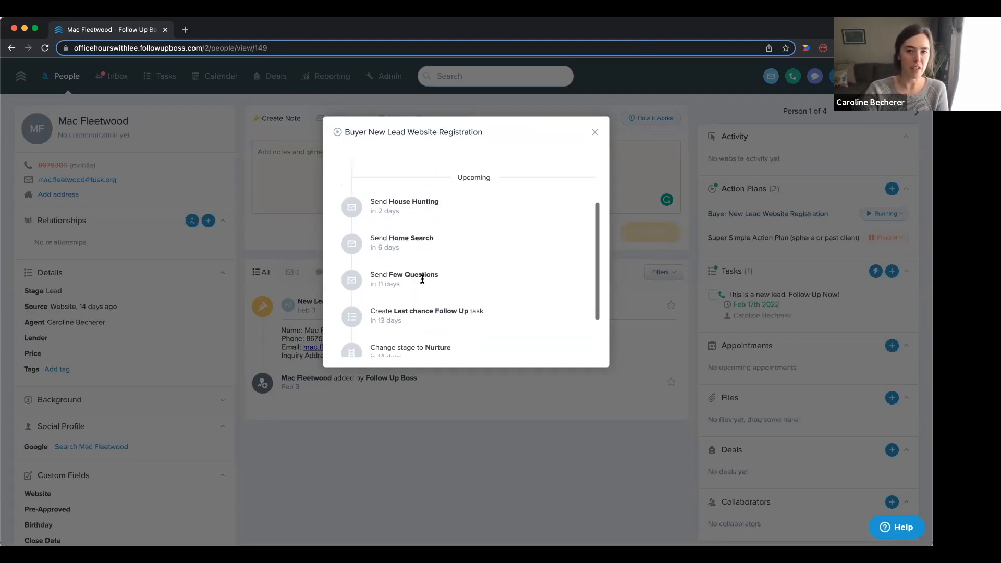
click(595, 132)
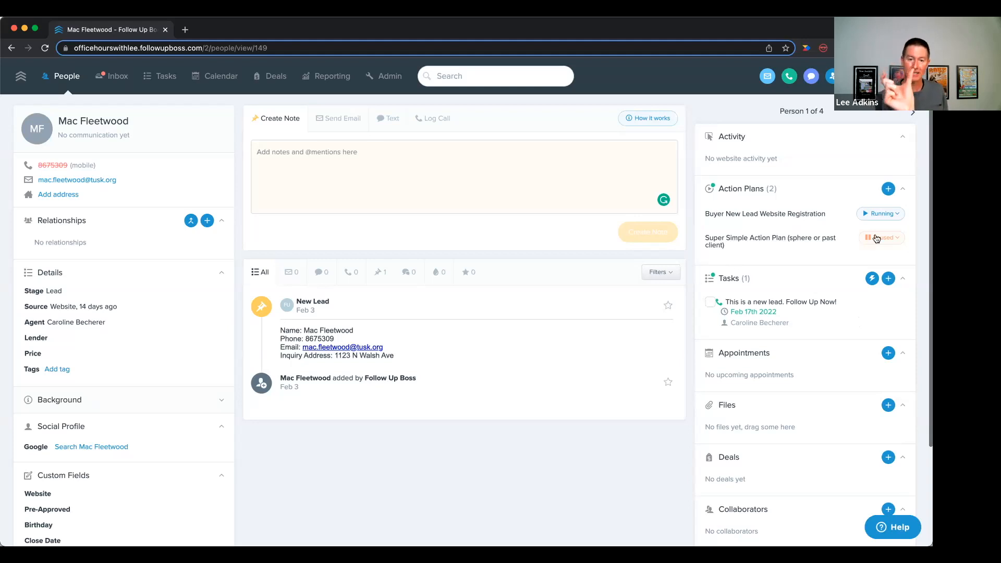
click(889, 189)
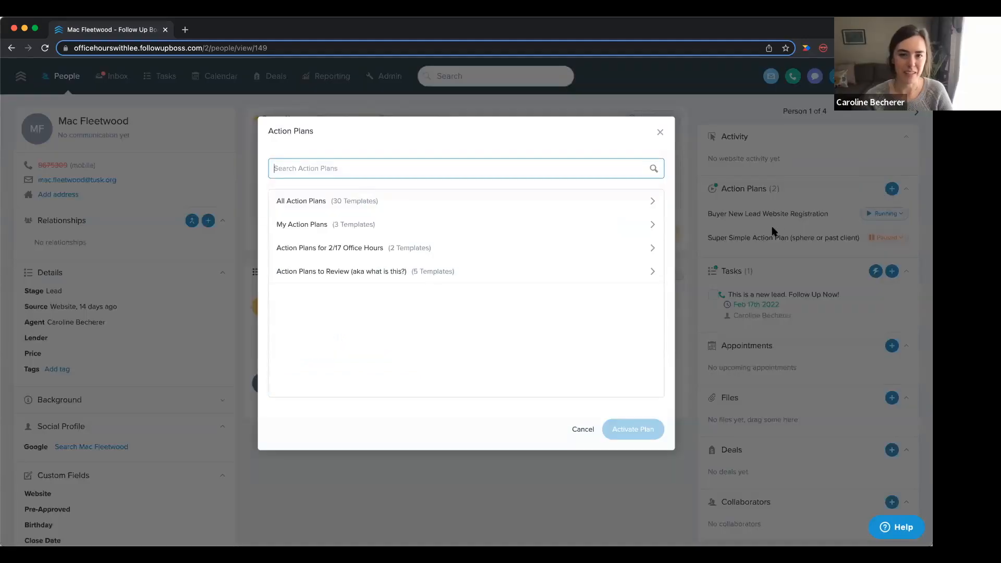
click(847, 206)
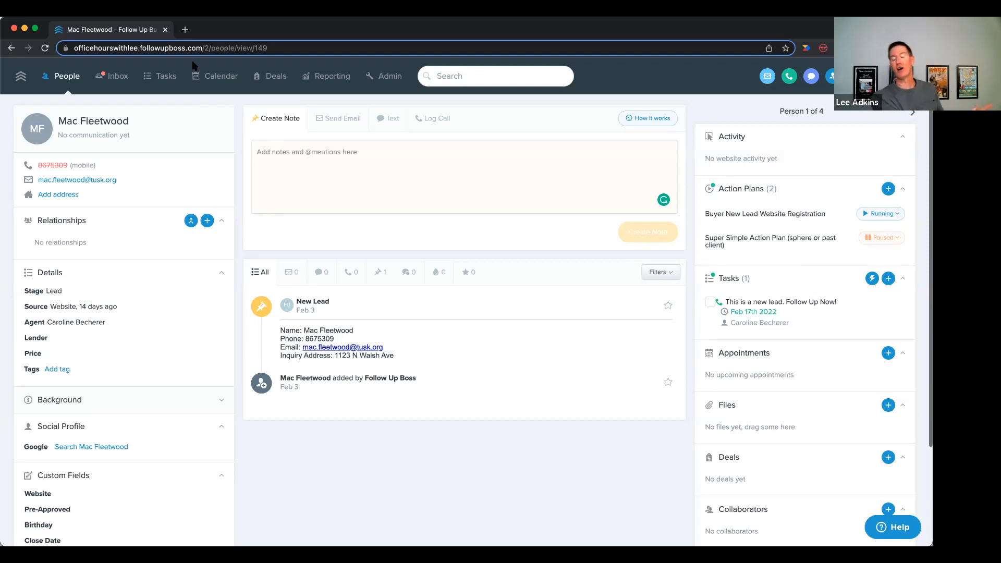
- Return to the account's automations and review the trigger and action plan of the Buyer Long Term Nurture Automation
click(383, 76)
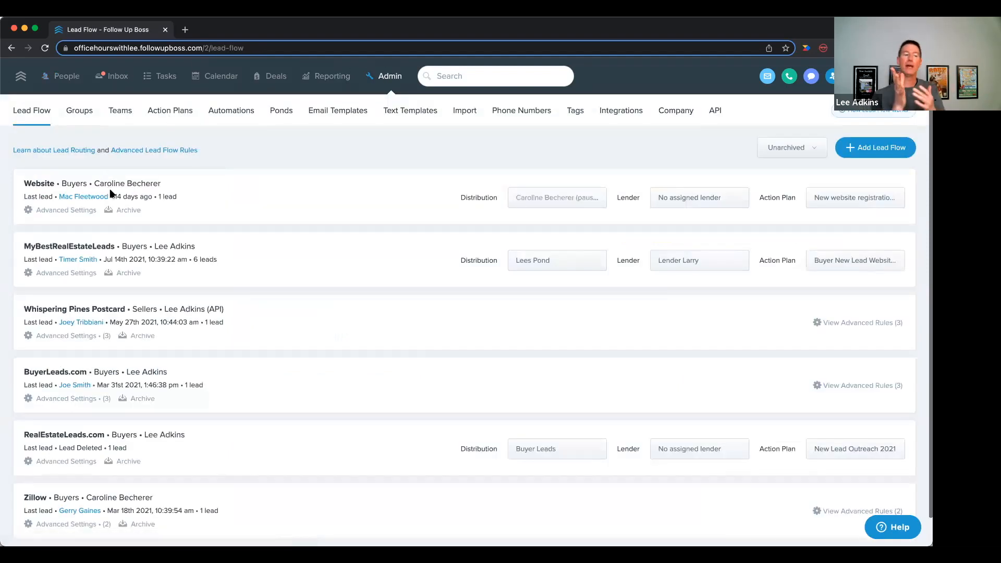
click(223, 113)
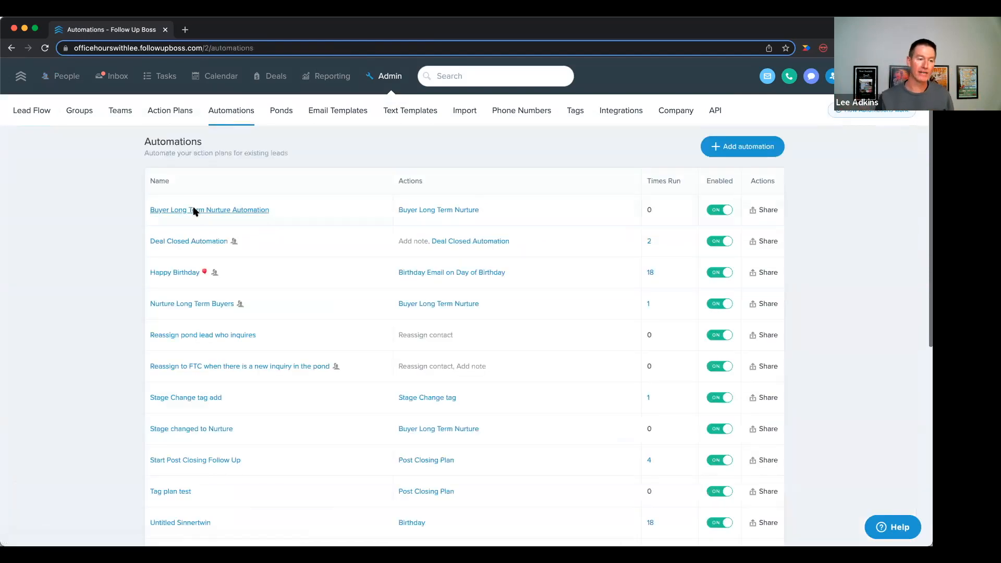
click(193, 209)
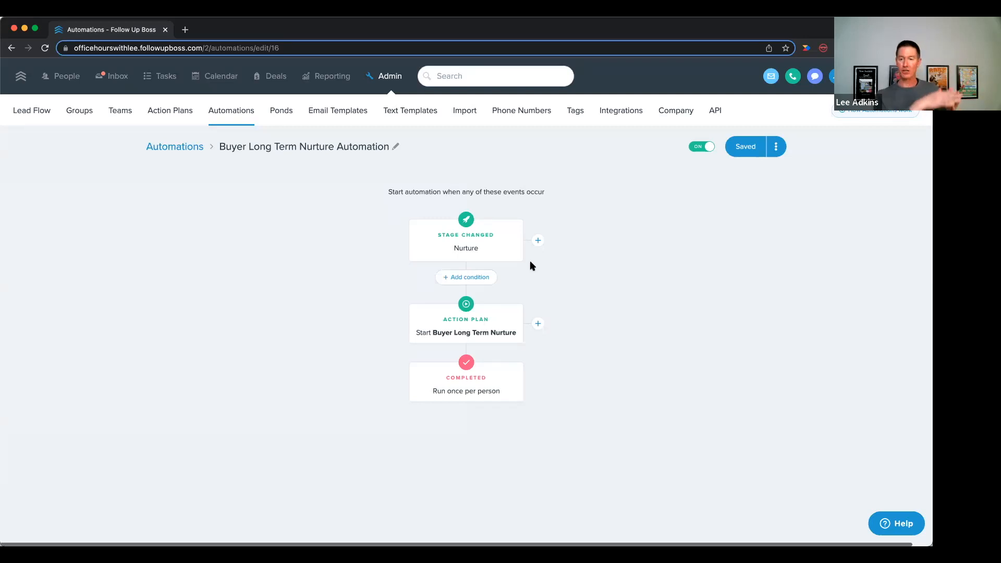
mouse_move(522, 256)
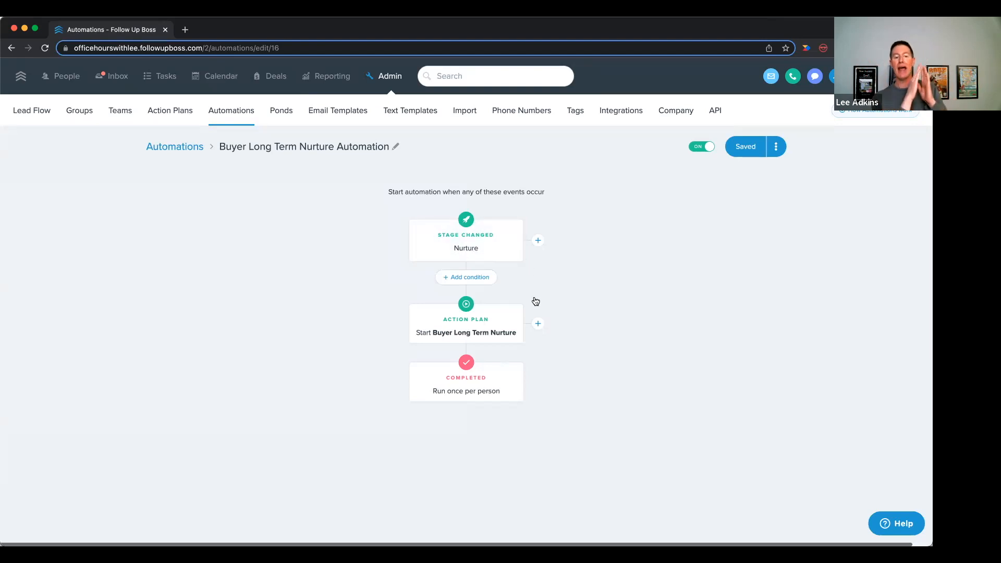
mouse_move(489, 340)
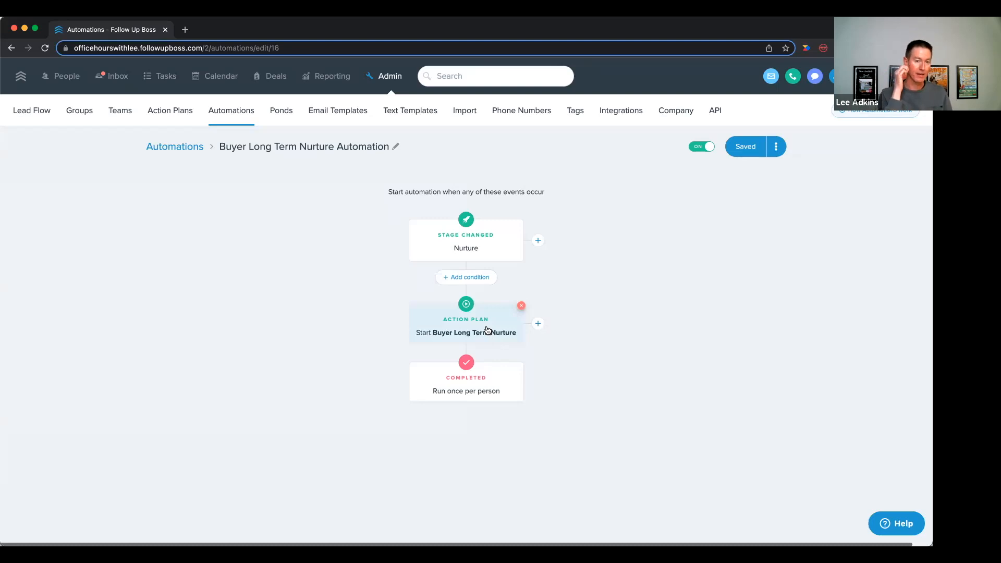
- Open the most recent contact, and in the People list select the first two people and review the available bulk update options
click(511, 79)
click(514, 103)
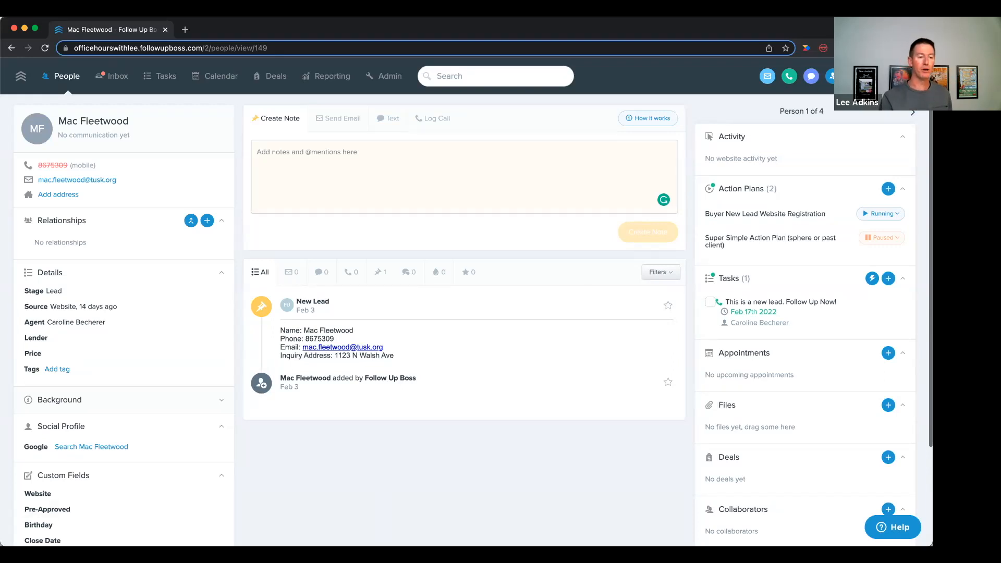
click(67, 77)
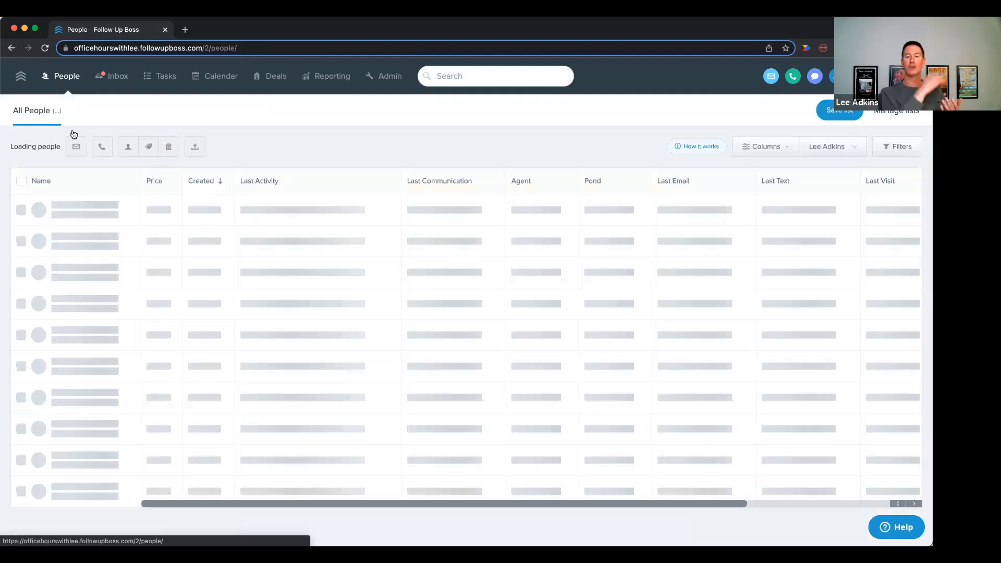
click(21, 211)
click(21, 241)
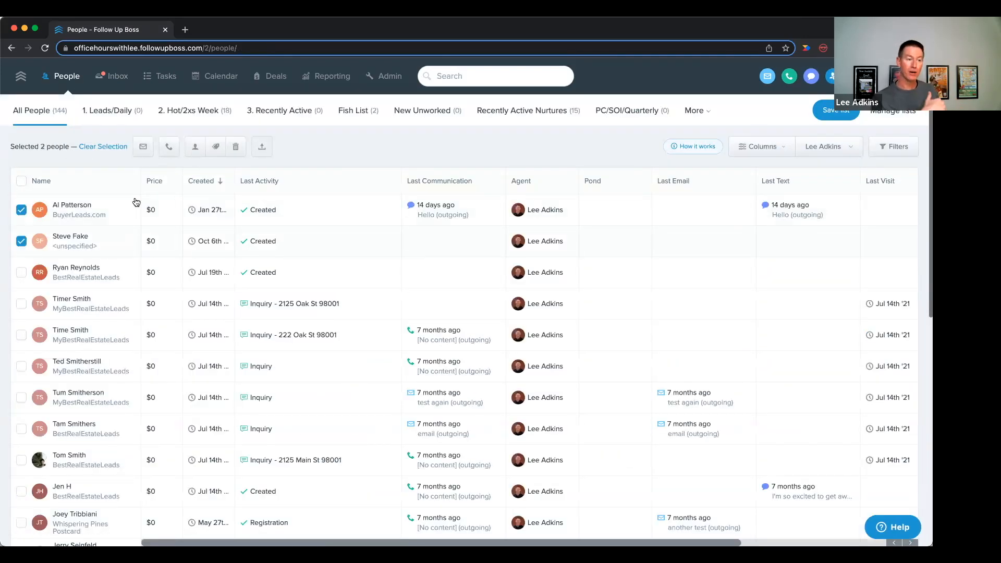
click(194, 149)
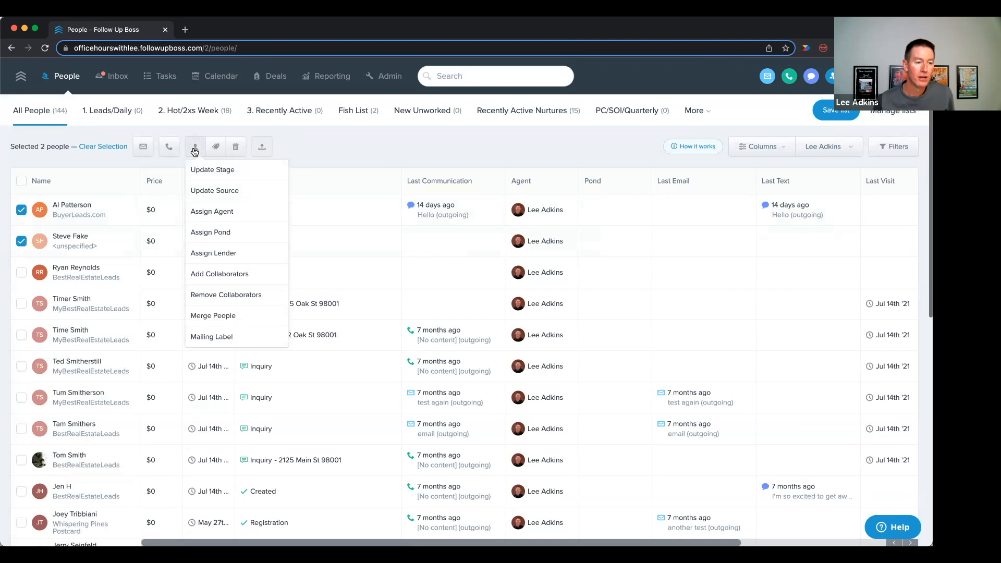
click(305, 155)
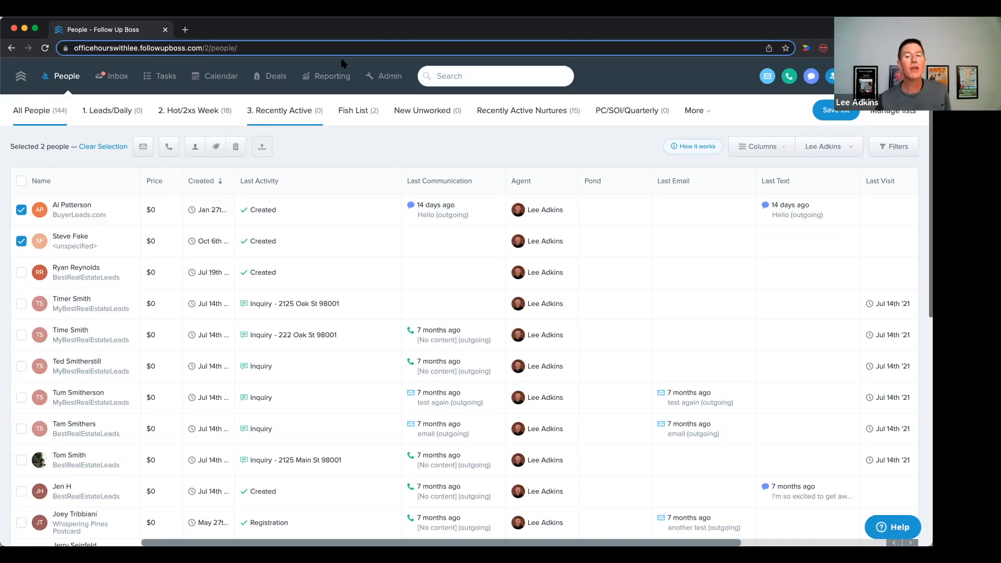
- Open the All Action Plans folder and review the plans' active, engaged and complete figures
click(385, 77)
click(167, 112)
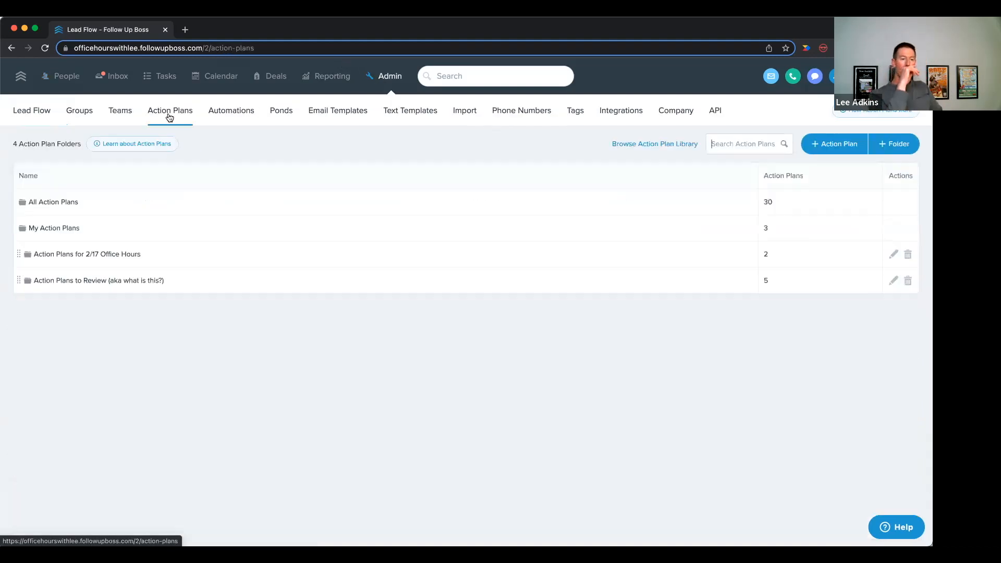
click(157, 209)
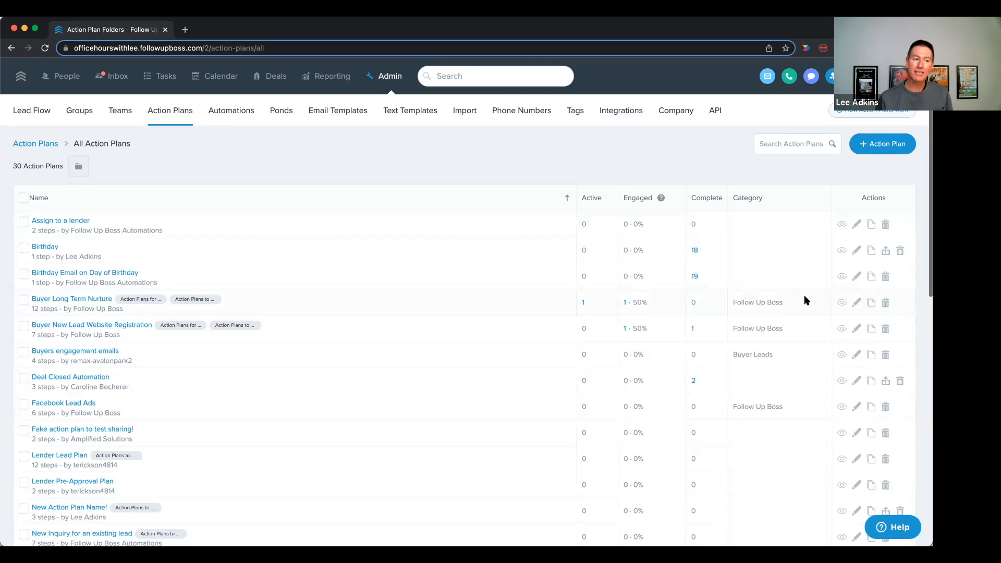
- Add the Last Sent Action Plan Email column to the All People list
click(68, 81)
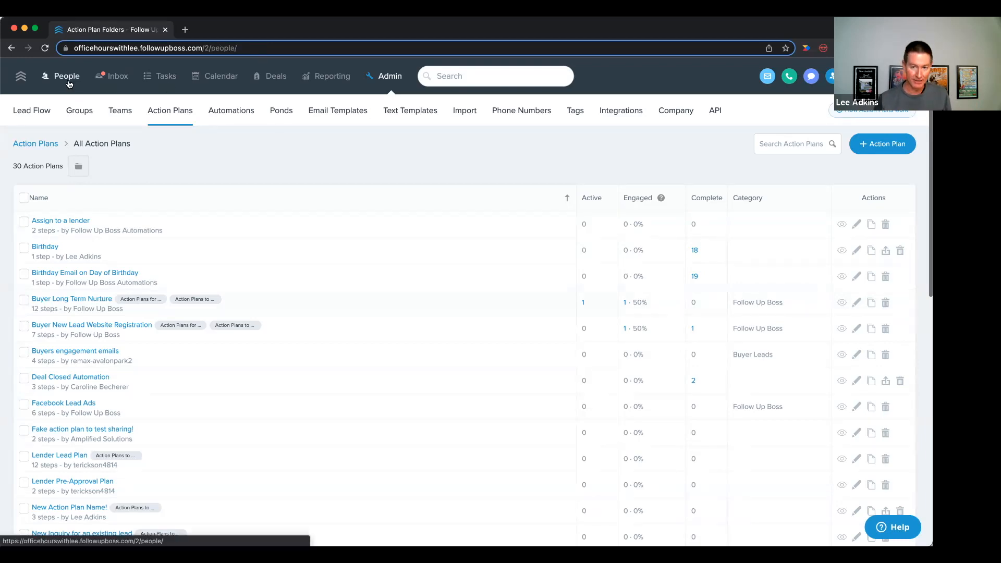
click(763, 147)
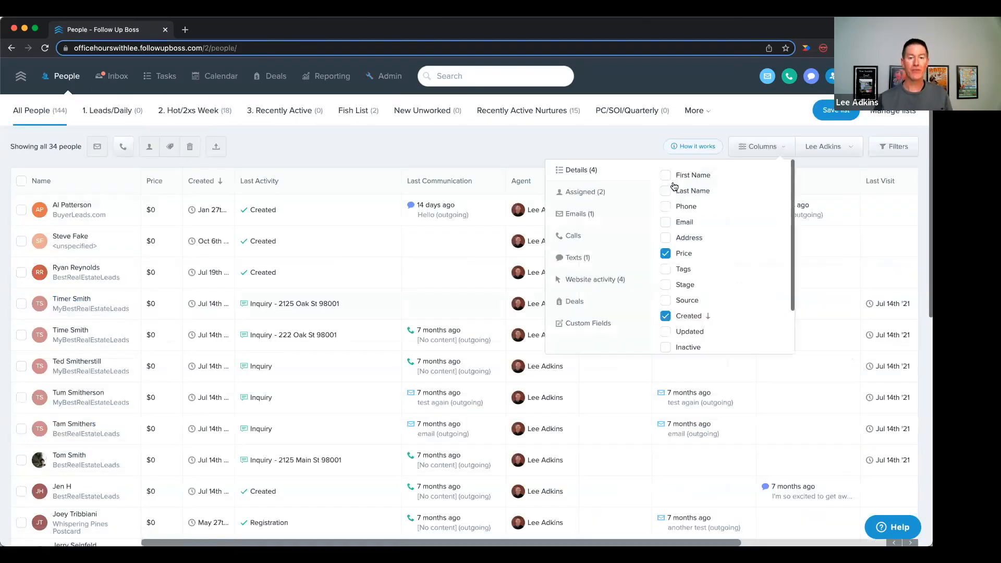
click(615, 216)
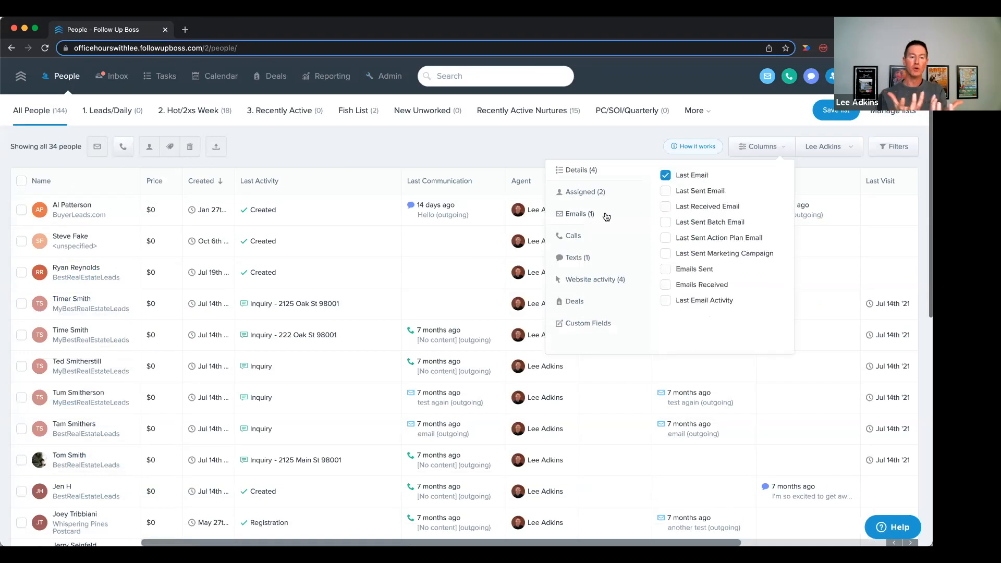
click(666, 239)
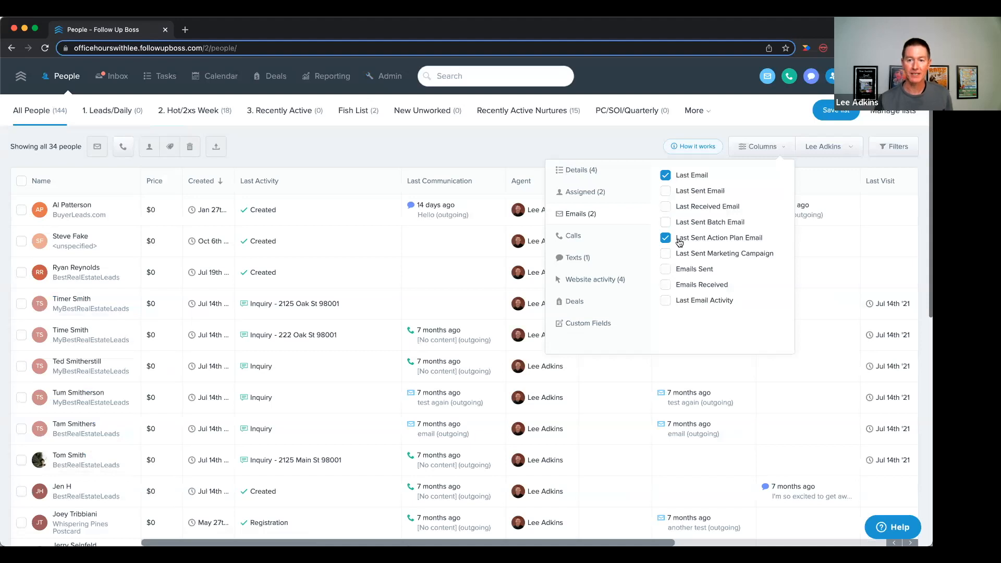
drag(677, 239, 711, 240)
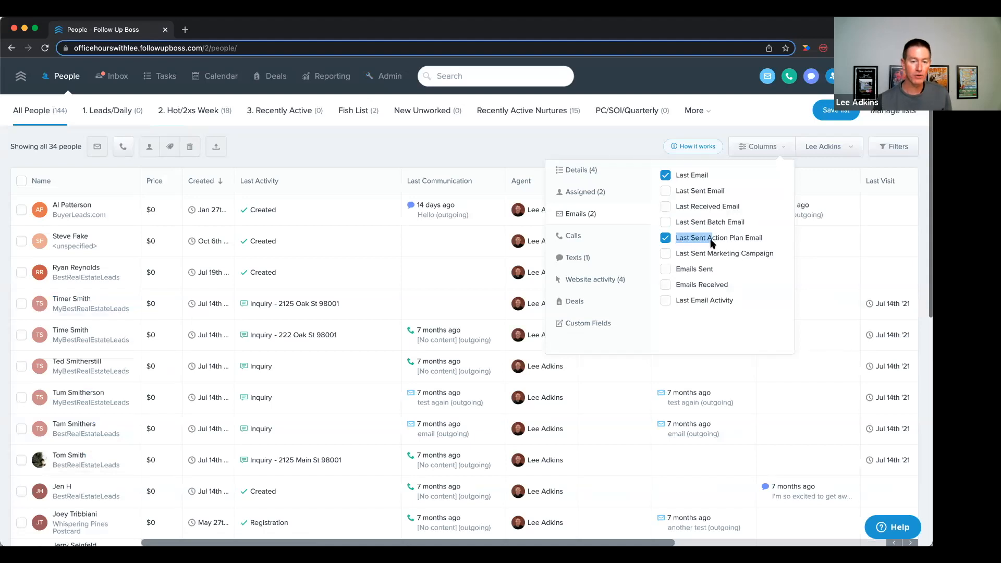
drag(764, 239, 677, 242)
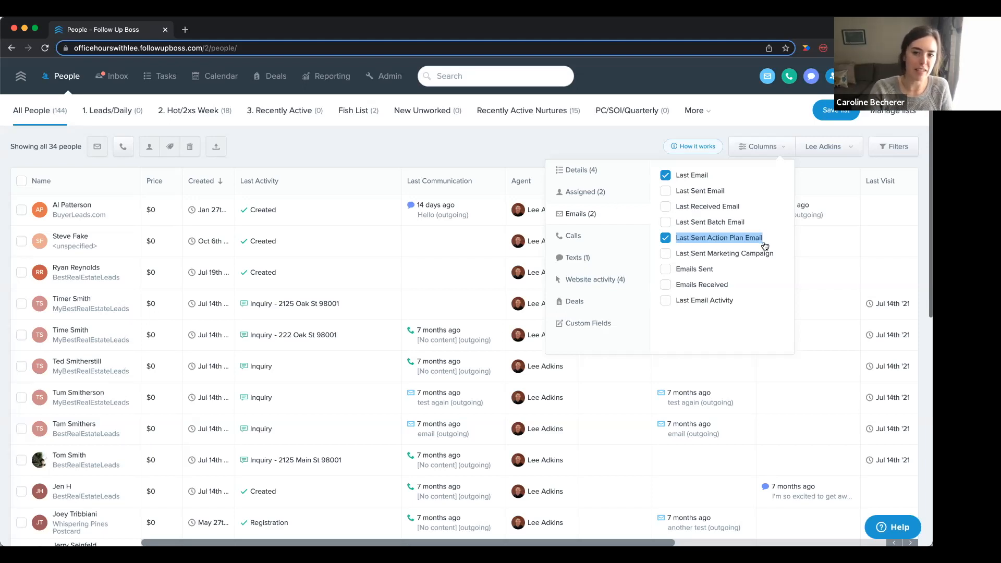
click(499, 153)
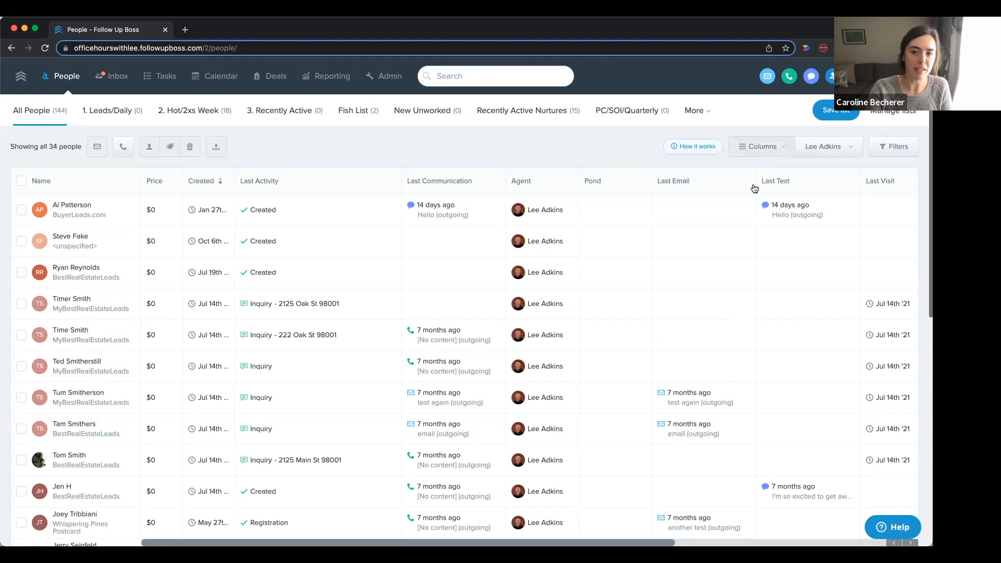
- Check the email column choices for the people list again, and browse the filter fields that can be added
click(761, 146)
click(574, 214)
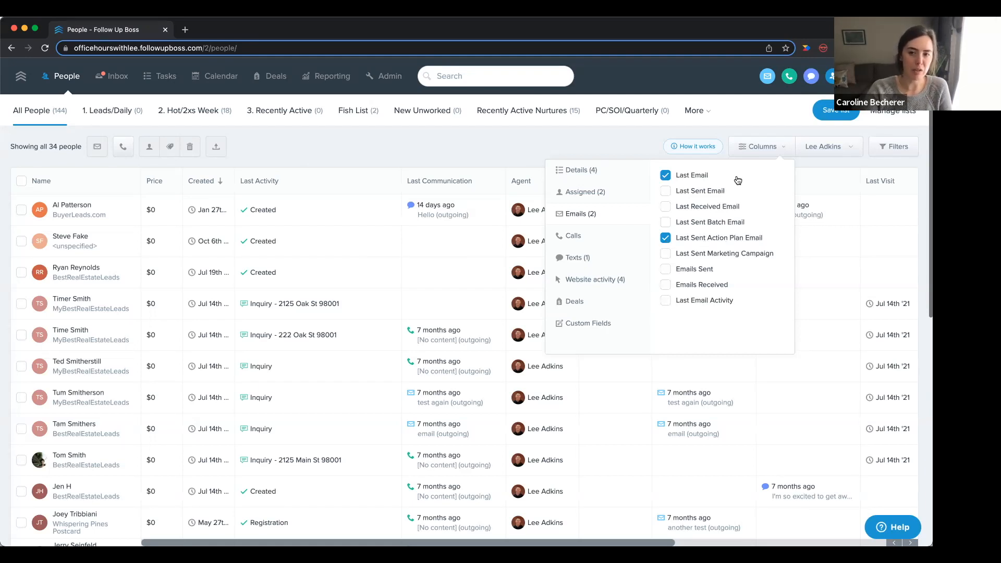
click(616, 148)
click(886, 152)
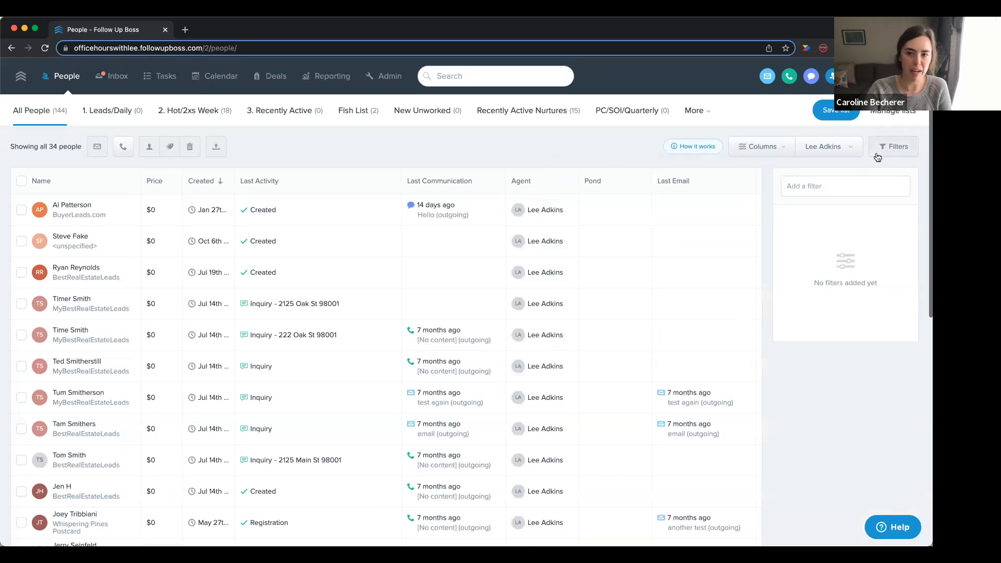
click(859, 182)
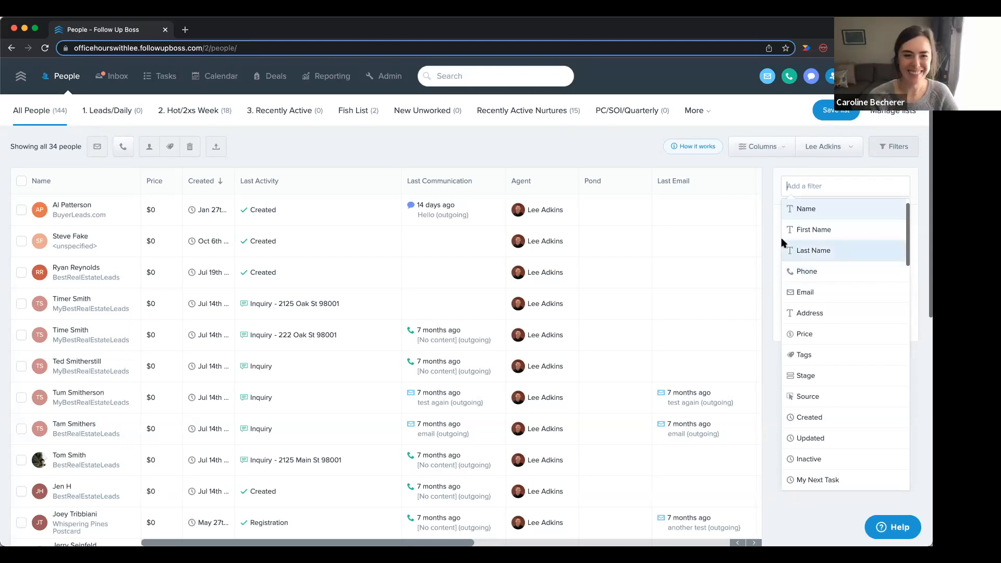
click(616, 150)
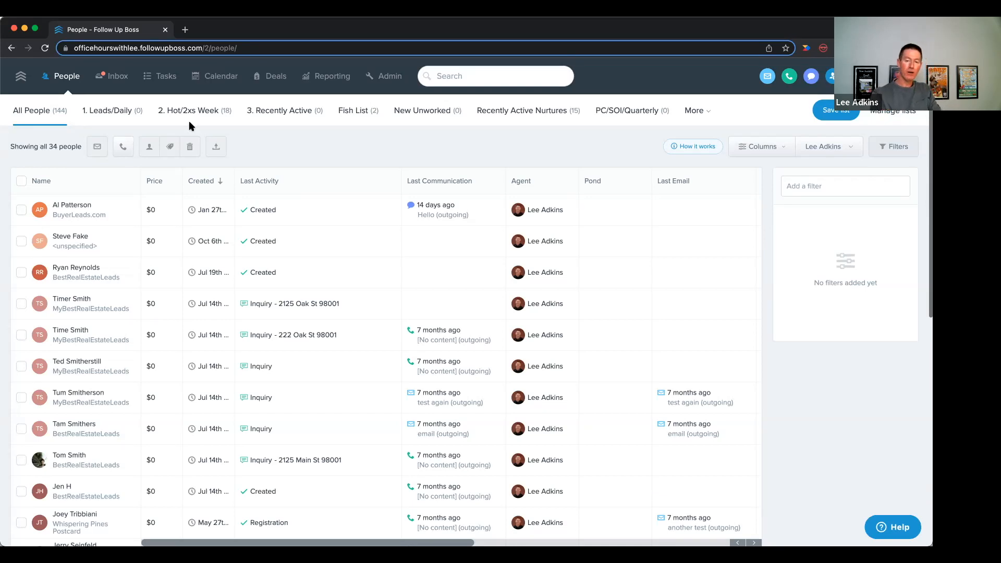
- Set the Website lead flow's first advanced rule to match leads whose tags include Open House Attendee
click(390, 78)
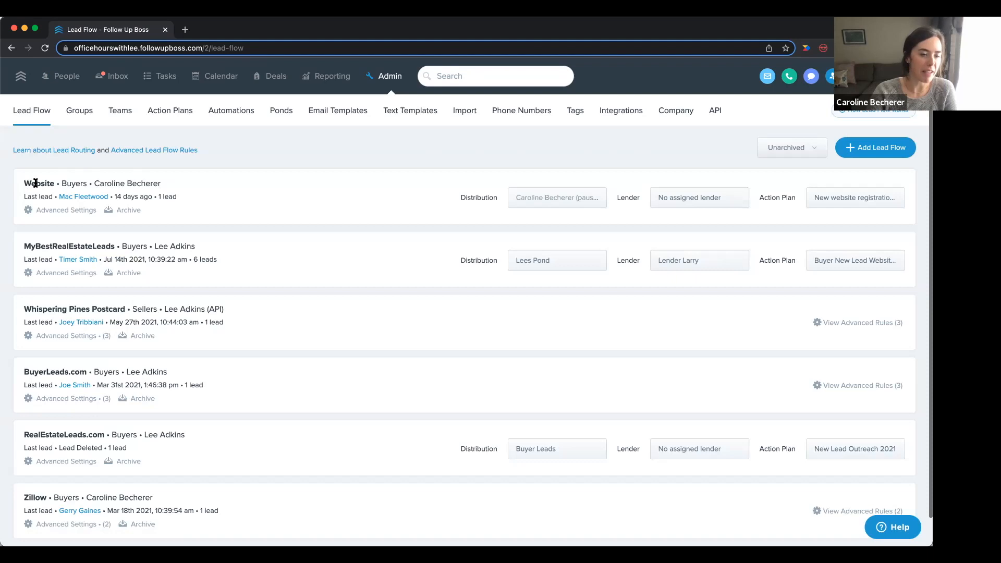
click(90, 211)
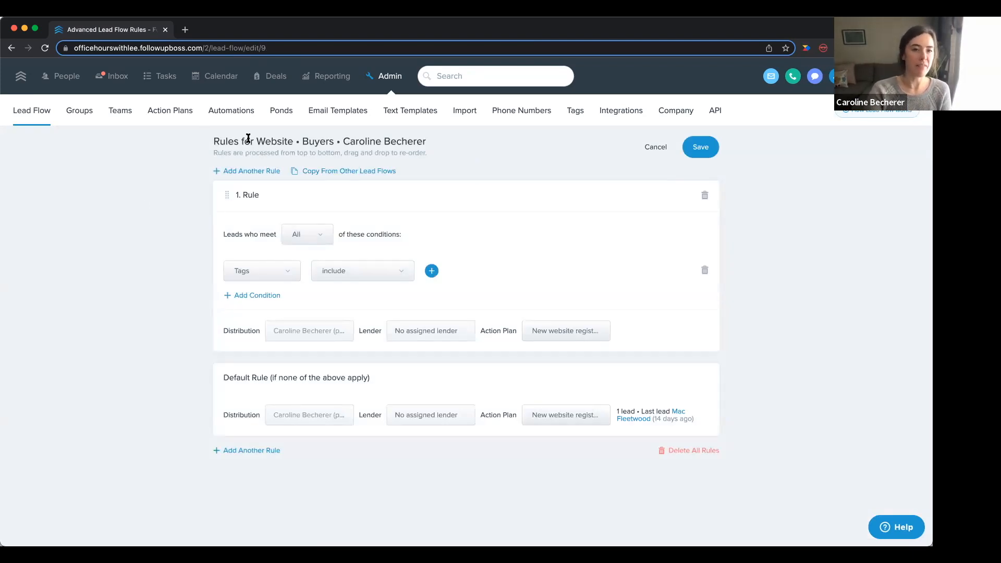
click(431, 272)
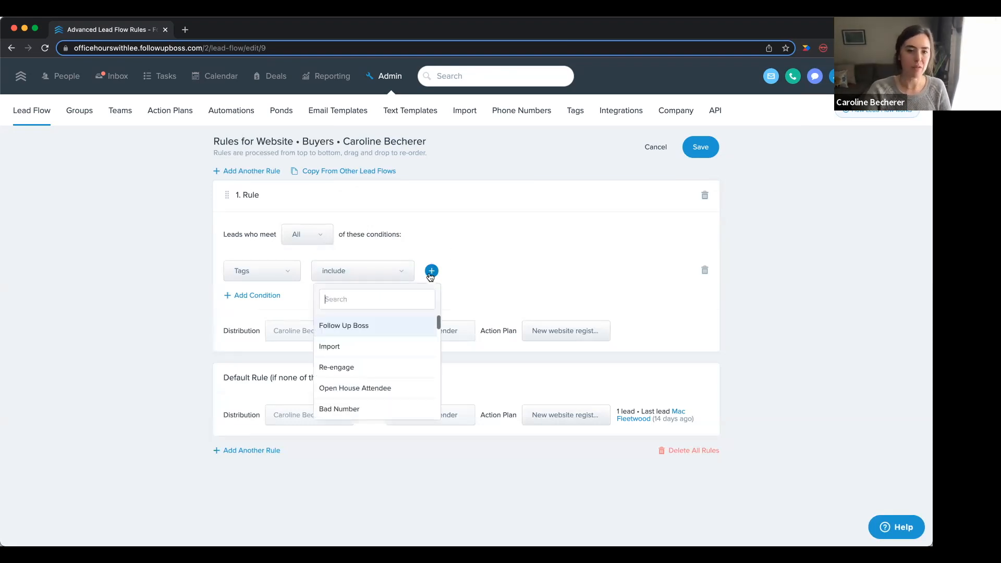
click(384, 389)
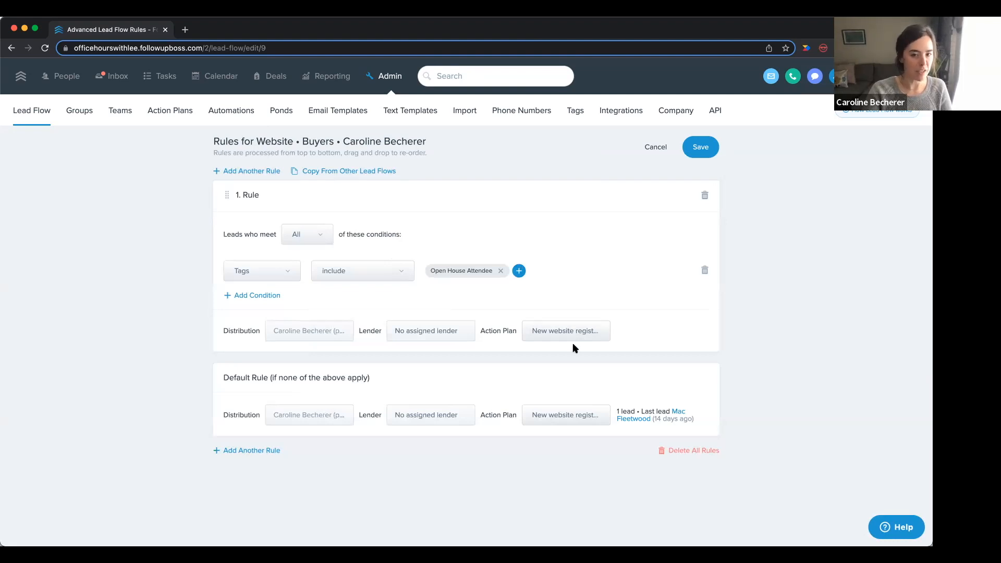
- Add a second rule with an empty tags condition to the Website lead flow, review the default rule, and save the rules
click(252, 451)
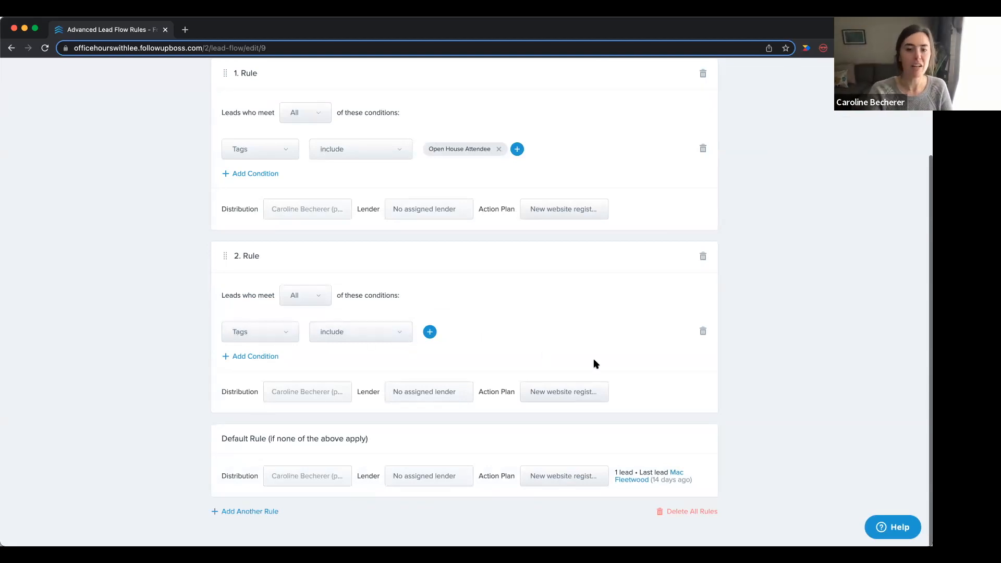
scroll(547, 248, up, 1)
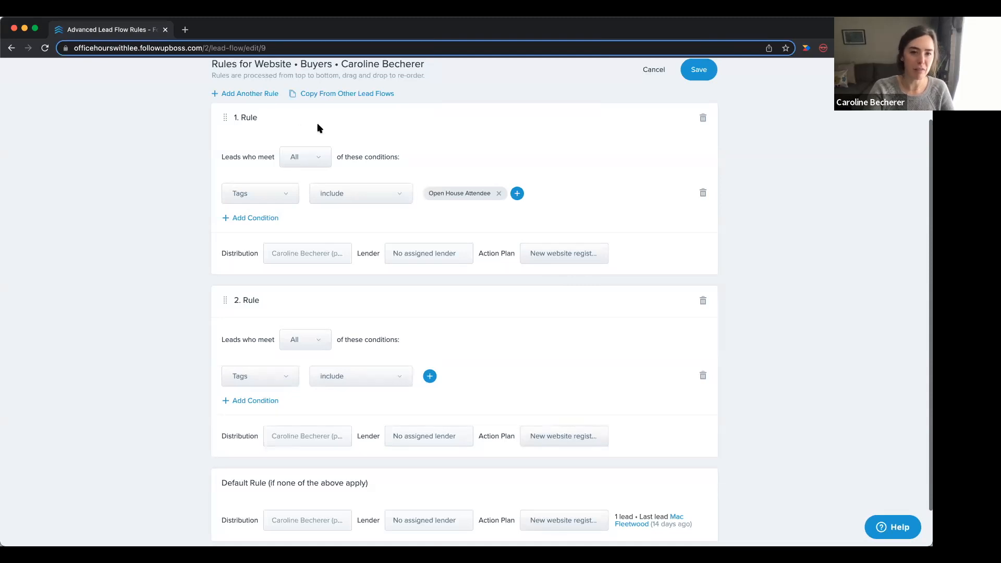
scroll(385, 443, down, 2)
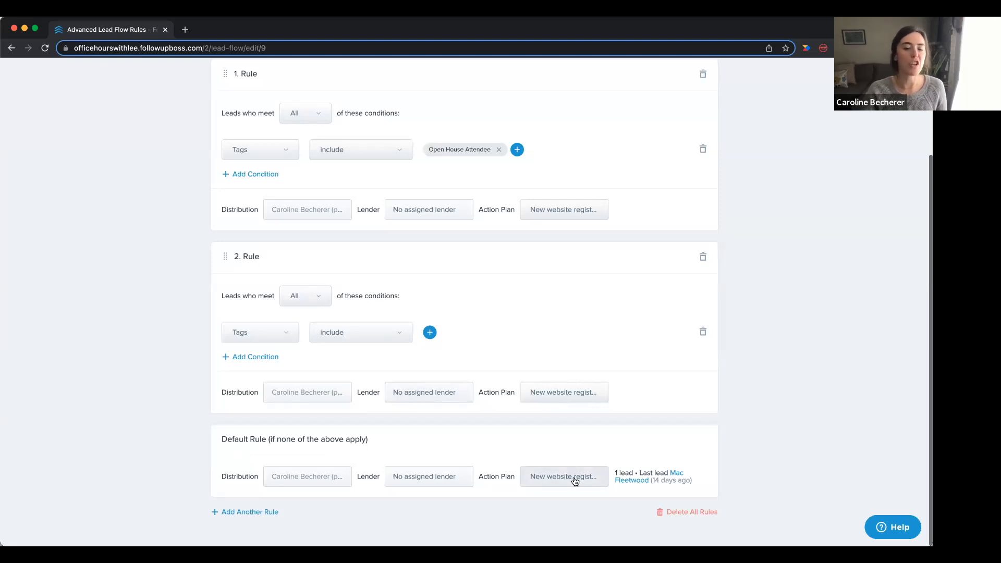
scroll(649, 311, up, 3)
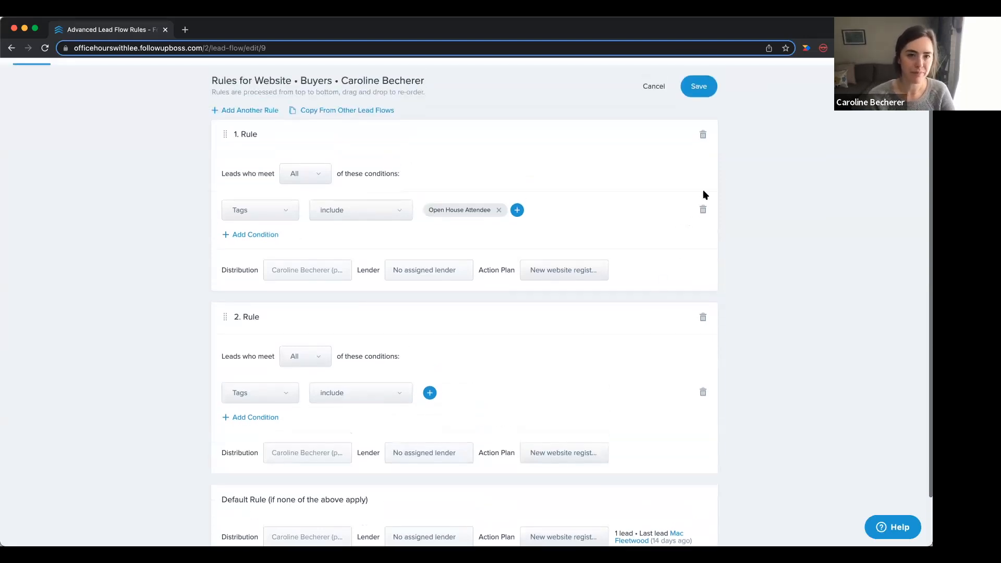
click(705, 91)
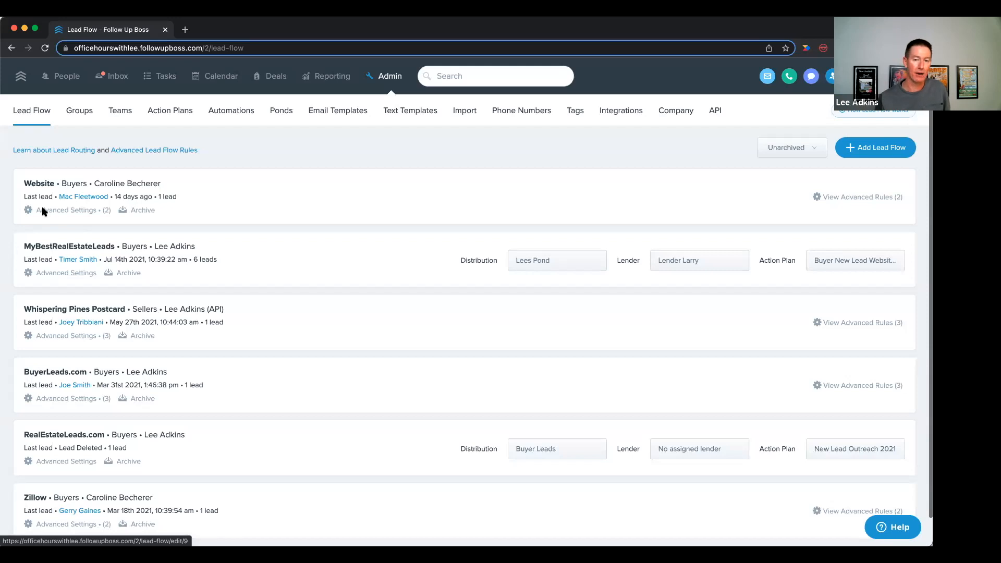
- Search all email templates for "nurture" and look over the statistics of the matching templates
click(331, 109)
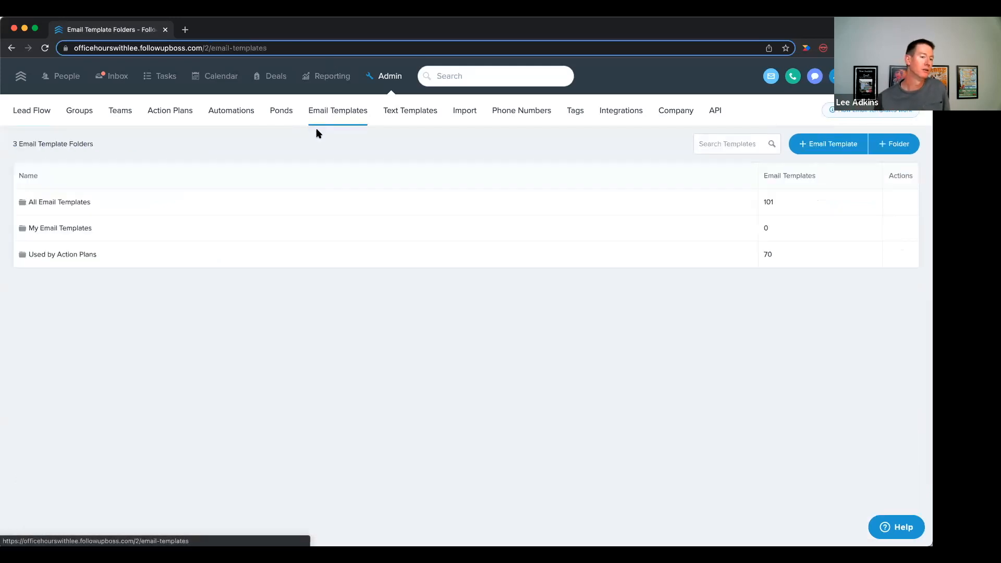
click(284, 209)
click(749, 151)
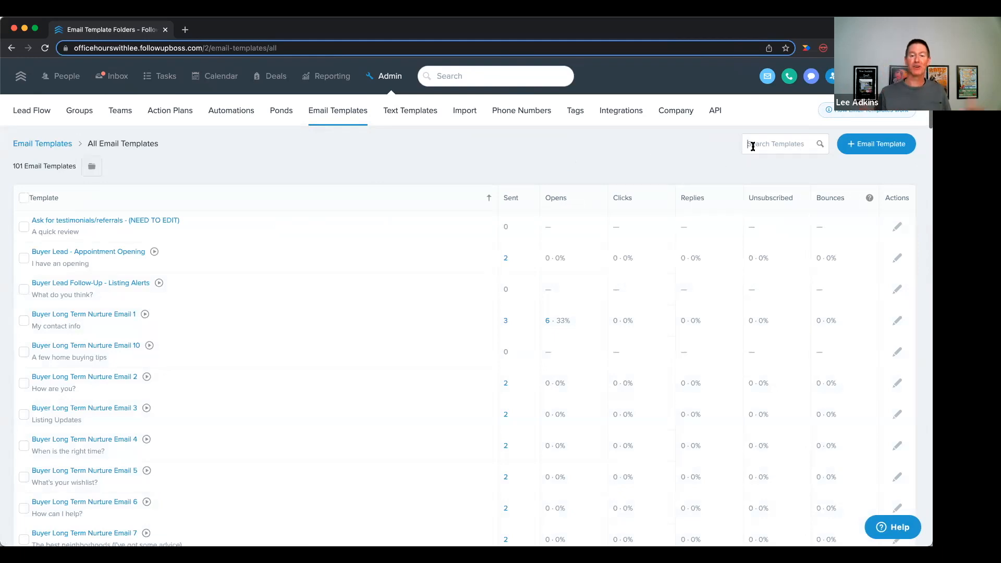
text(nurture)
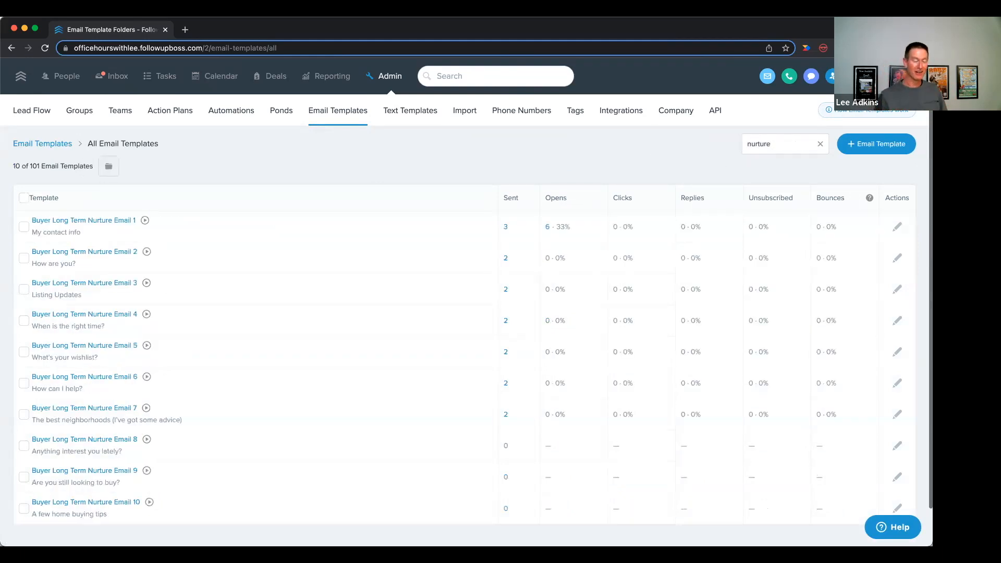
scroll(521, 260, down, 1)
scroll(520, 261, up, 1)
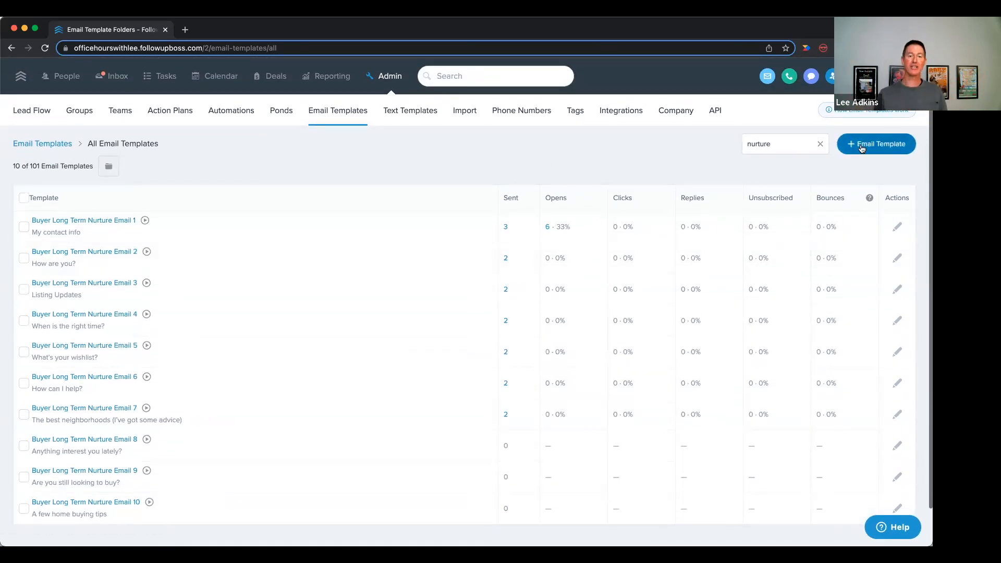
- Start a new email template with the body "Hi %contact_first_name%, Just thinking of you.", using the contact first name merge field
click(877, 144)
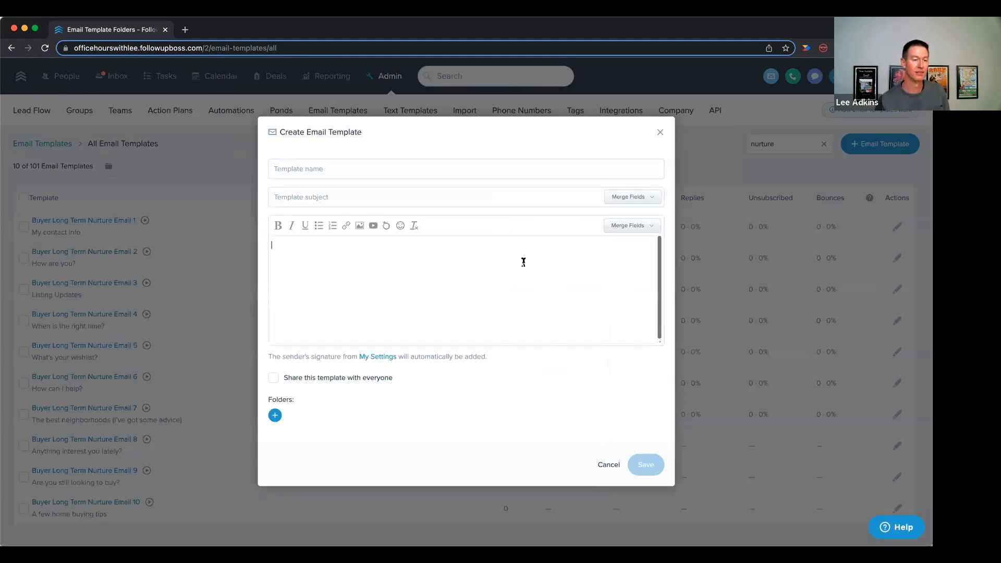
text(Hi)
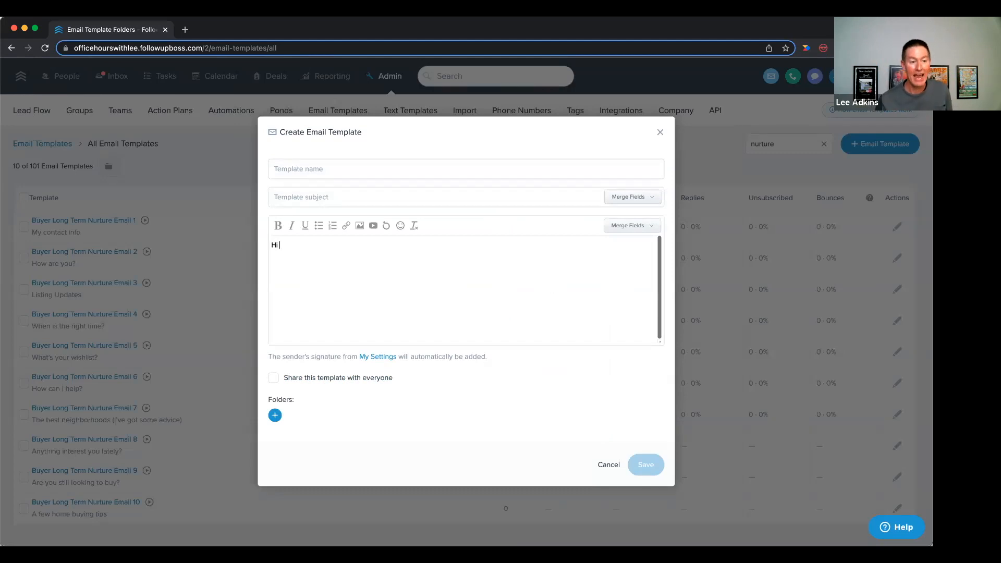
click(633, 226)
click(608, 286)
text(,)
key(Return)
text(Just thinking )
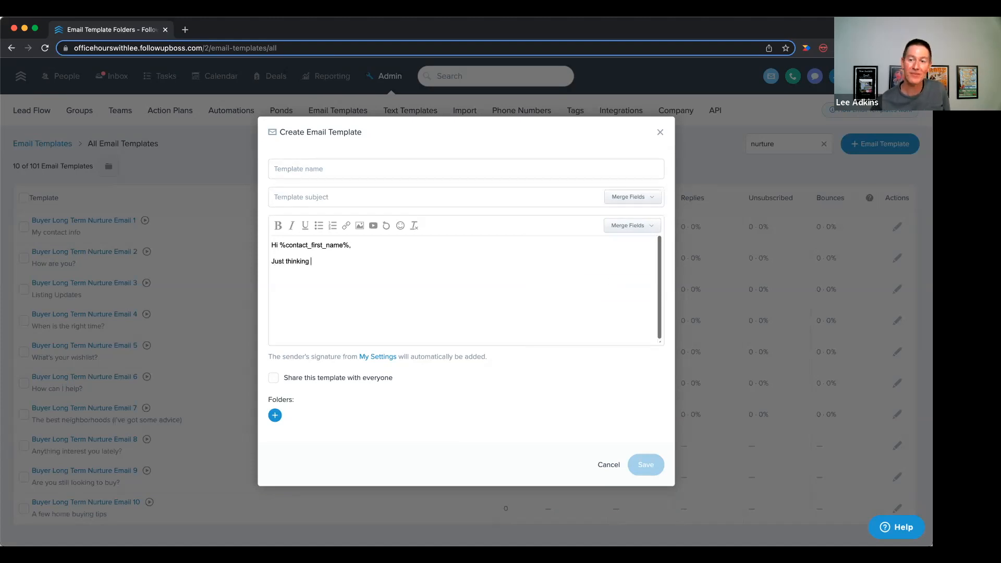
text(of you.)
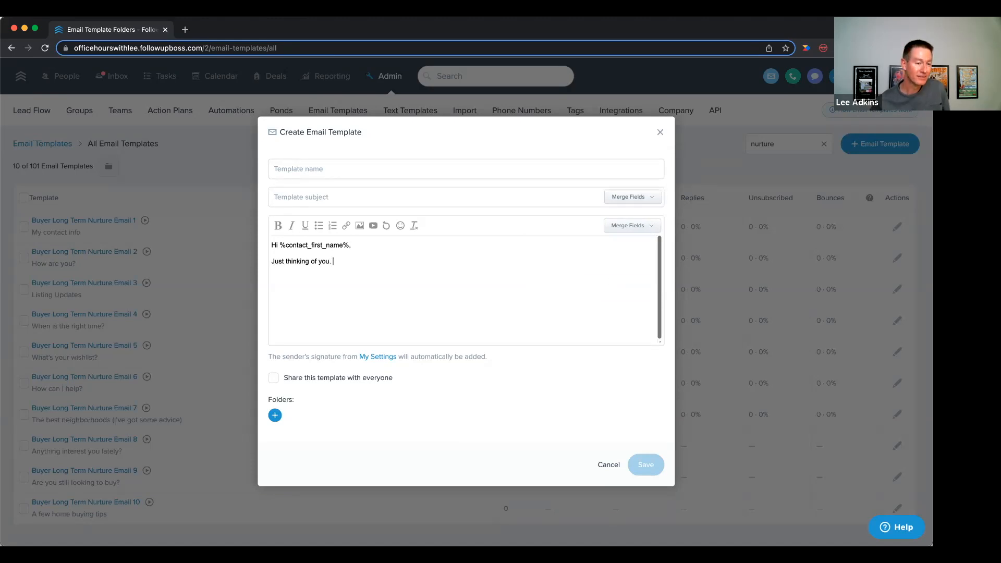